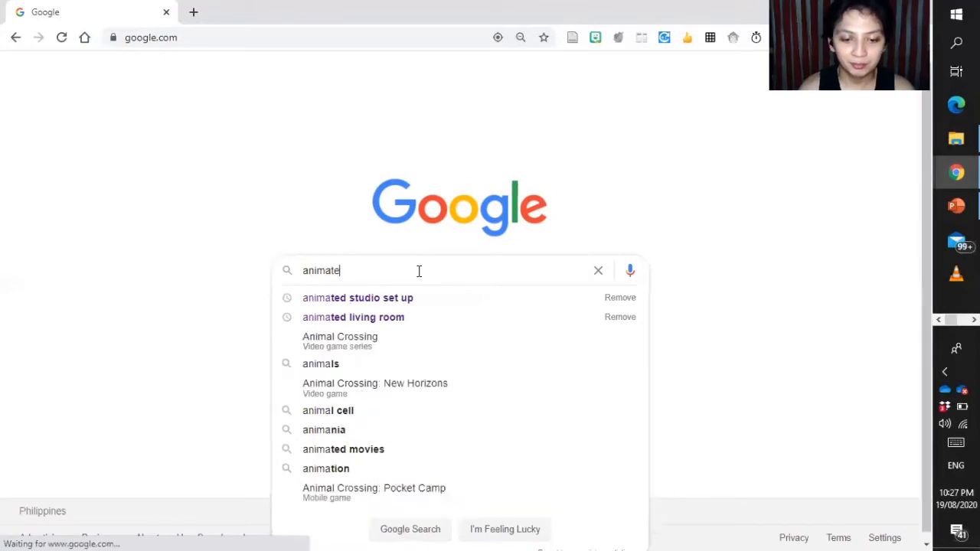
- Search Google for "animated classroom" and show the image results
type("ssroom")
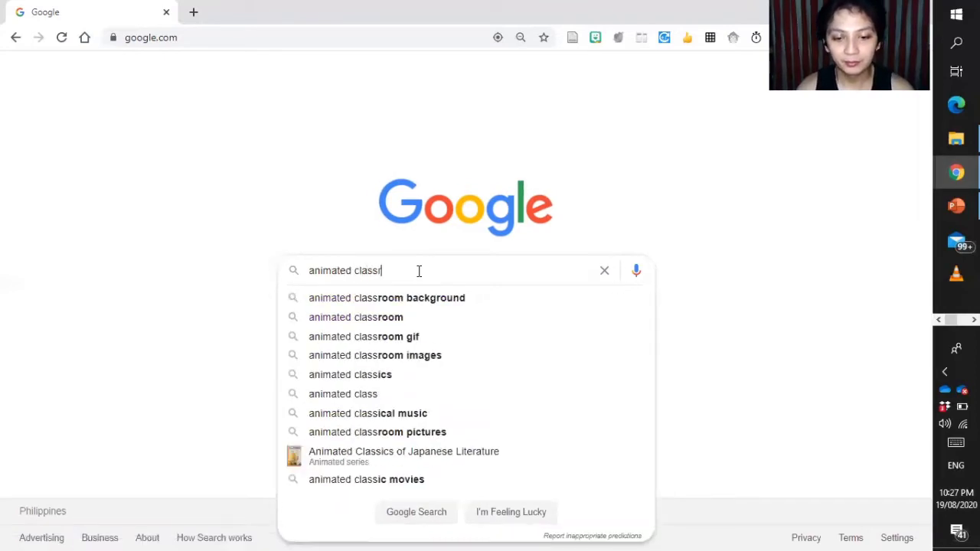
key("Return")
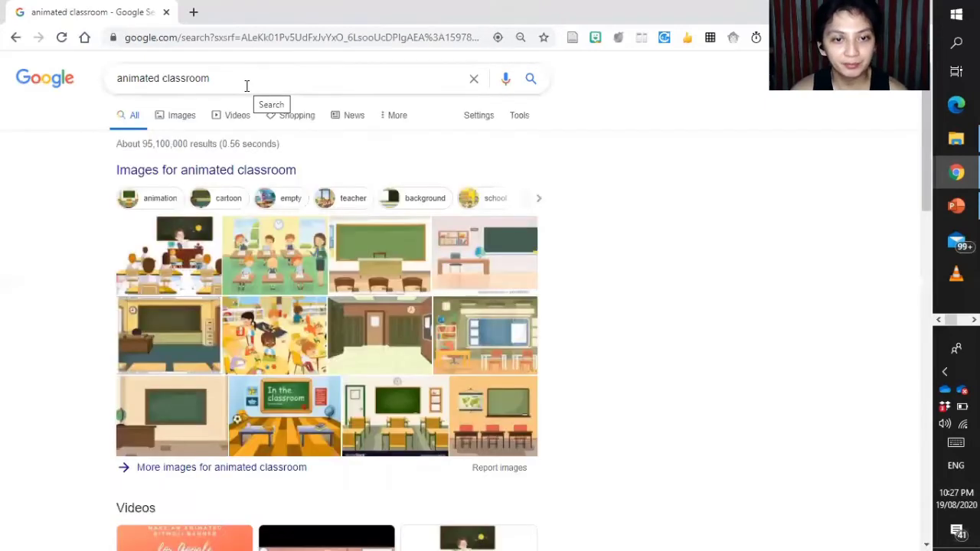
left_click(189, 125)
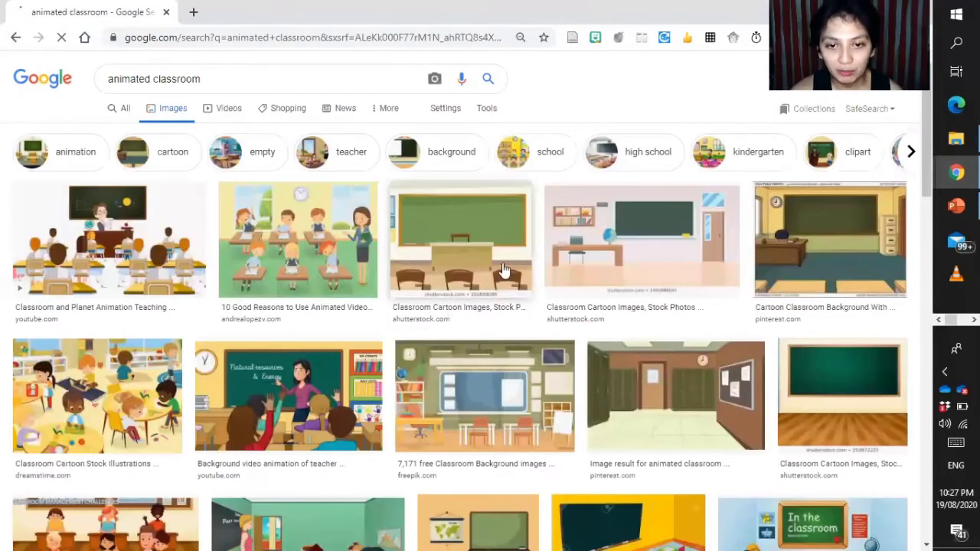
- Preview the Shutterstock empty classroom board illustration, open its source page in a new tab, and return to the image results
left_click(652, 245)
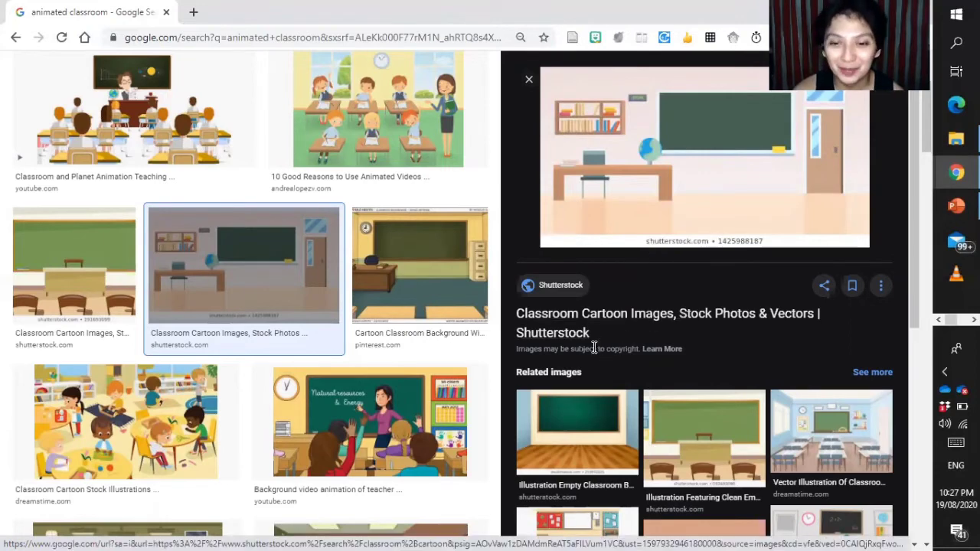
left_click(601, 417)
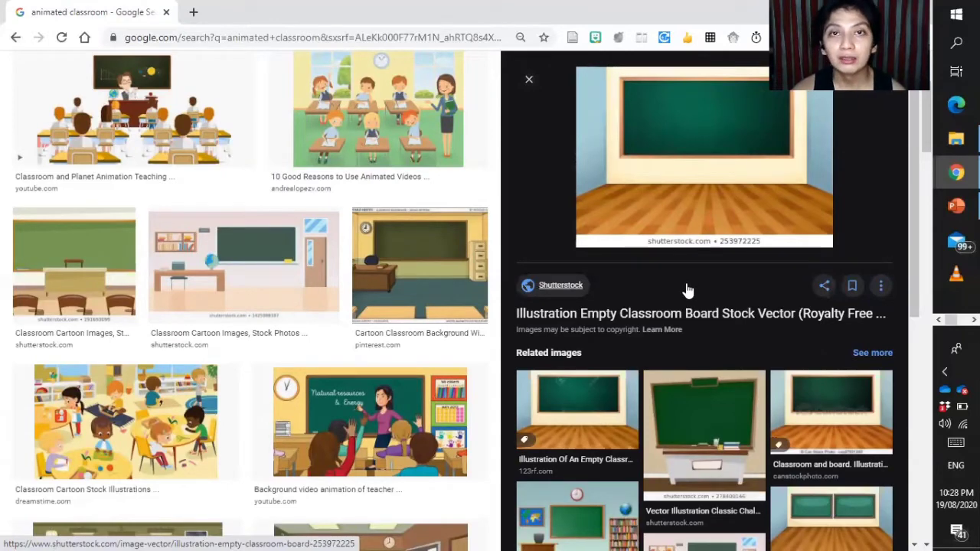
scroll(789, 373, "down", 4)
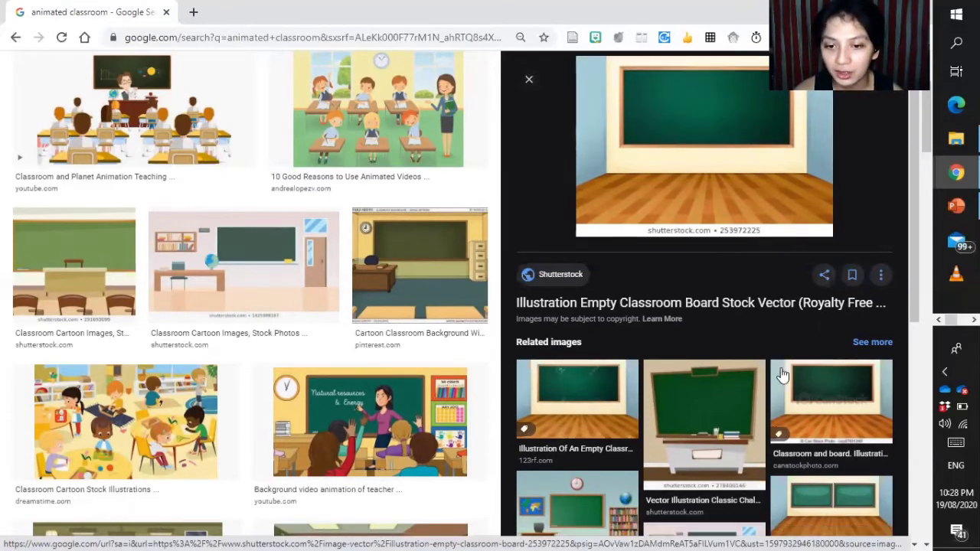
scroll(795, 373, "down", 3)
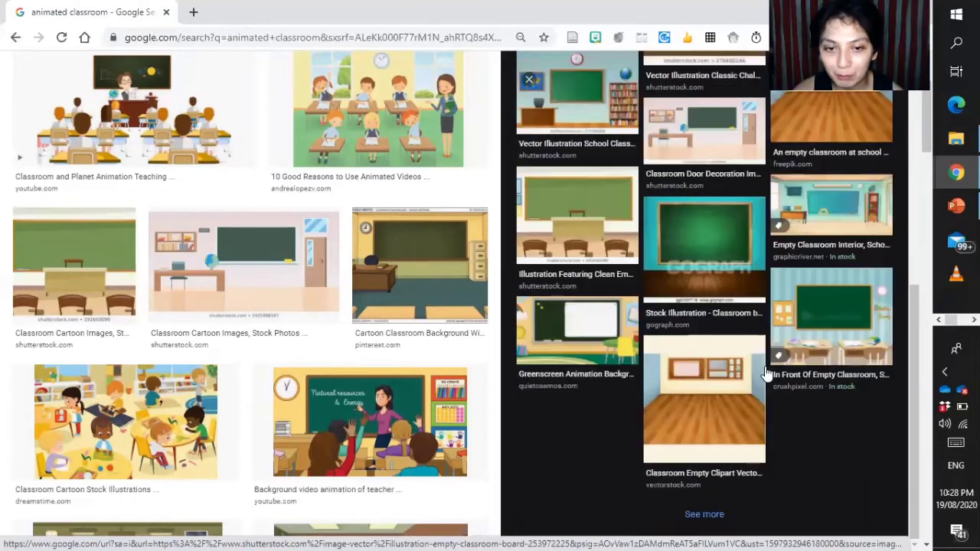
scroll(766, 375, "up", 8)
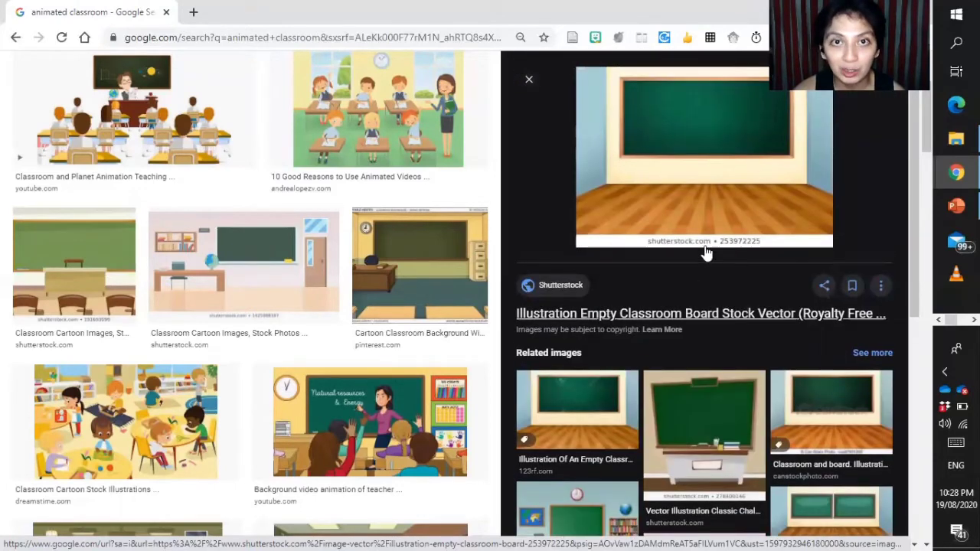
left_click(729, 188)
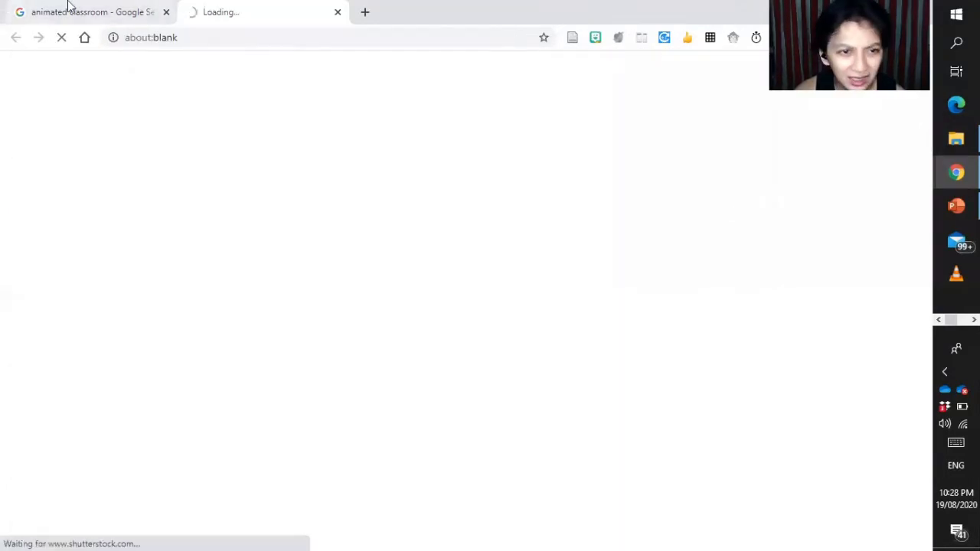
left_click(69, 10)
- Show all images related to the empty classroom illustration and preview the VectorStock classroom with the wooden floor
scroll(766, 256, "down", 5)
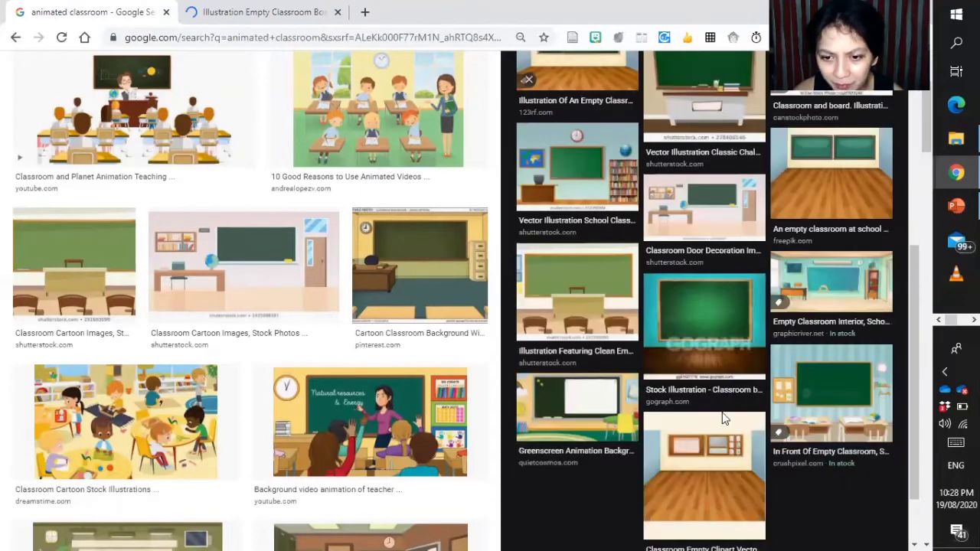
left_click(705, 514)
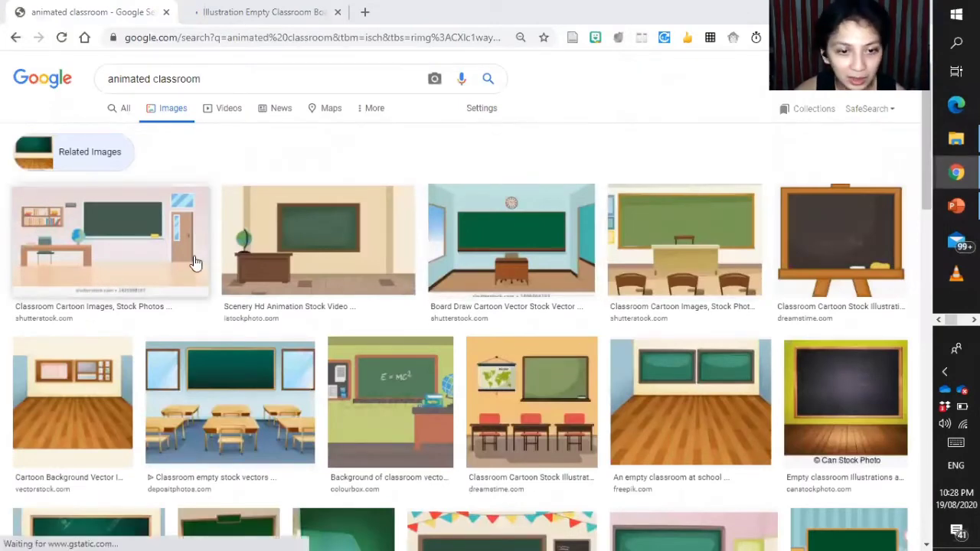
scroll(288, 299, "down", 1)
scroll(296, 295, "down", 2)
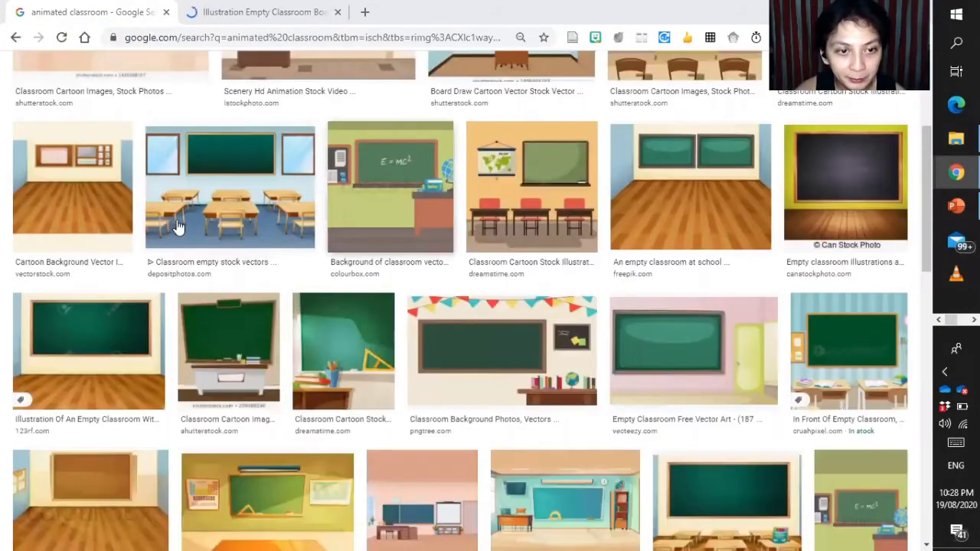
left_click(107, 224)
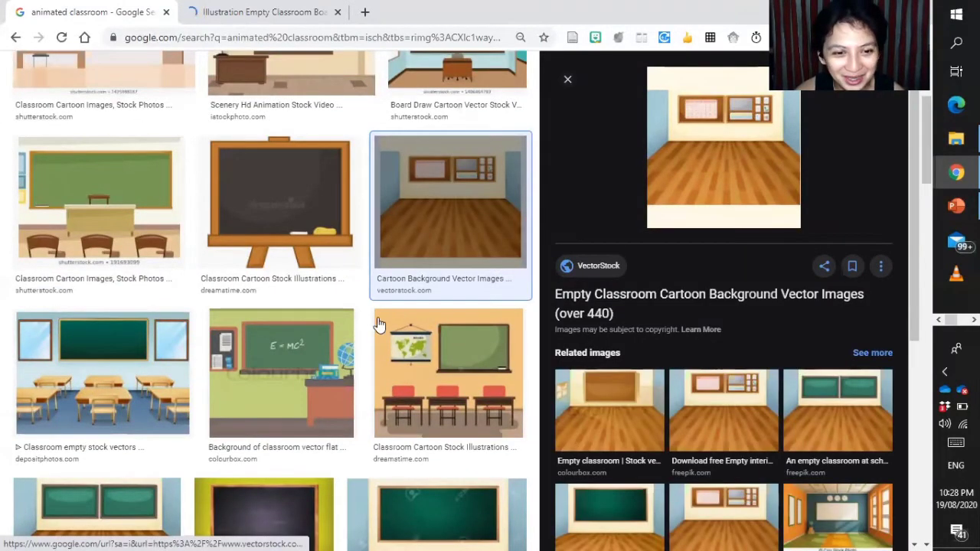
- Look over the related images and the Shutterstock page for the empty classroom illustration, then return to the results
scroll(363, 329, "down", 3)
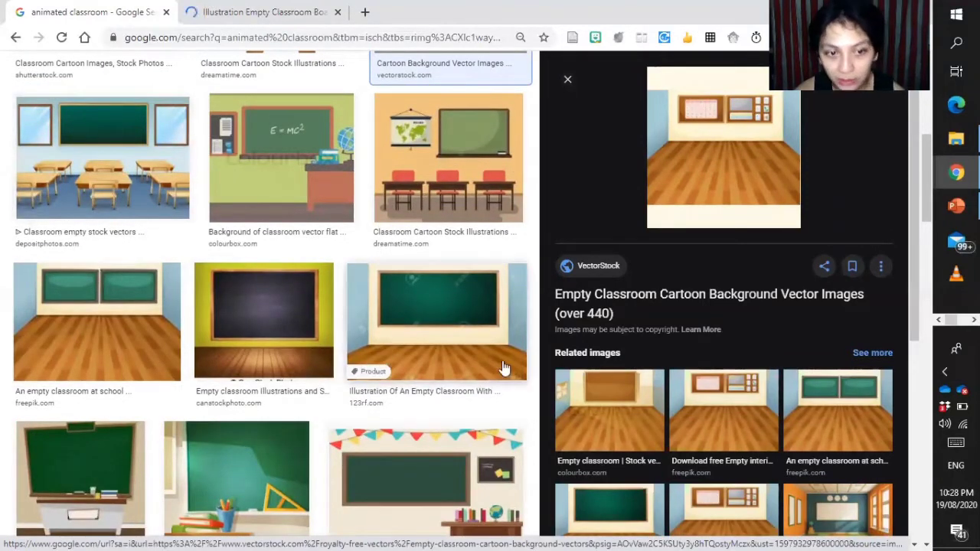
scroll(689, 417, "down", 2)
scroll(687, 417, "down", 1)
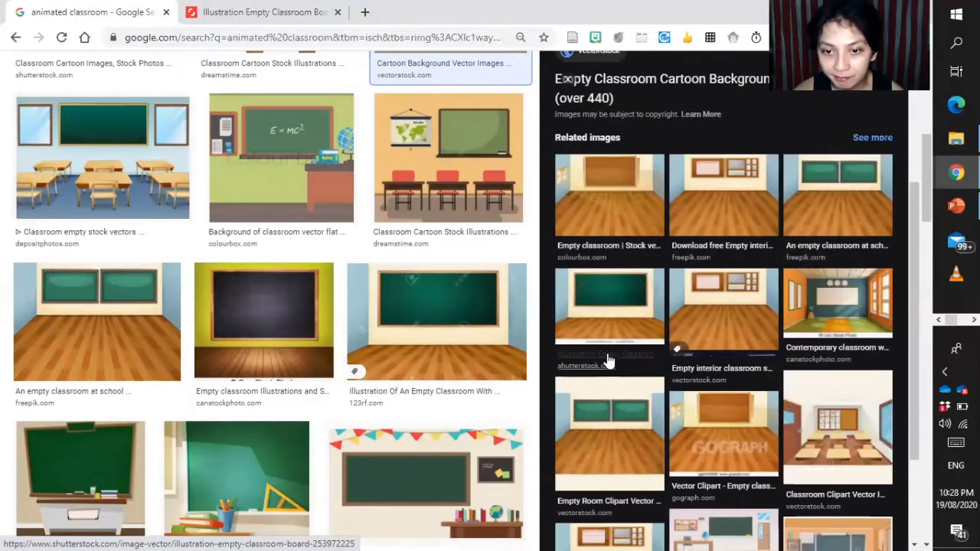
left_click(613, 264)
scroll(345, 219, "down", 3)
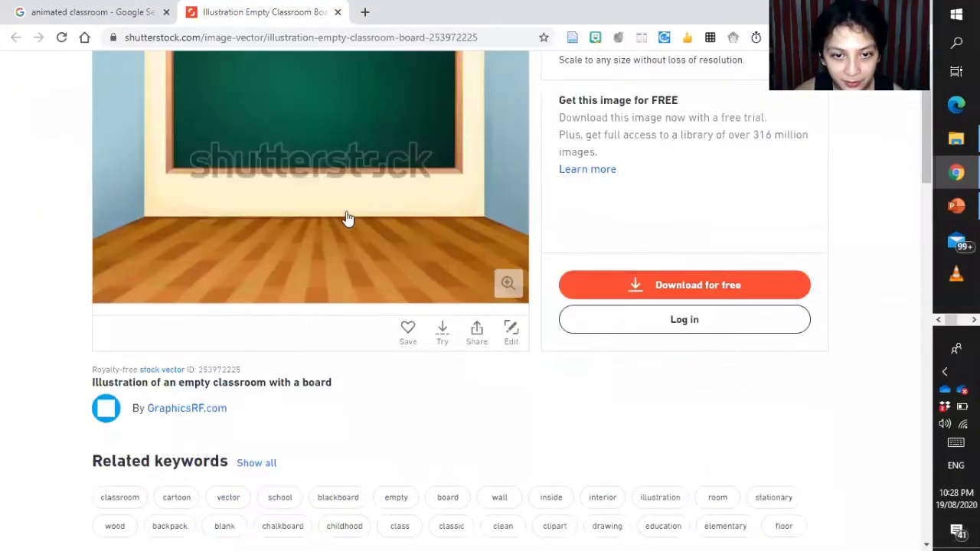
scroll(347, 201, "up", 3)
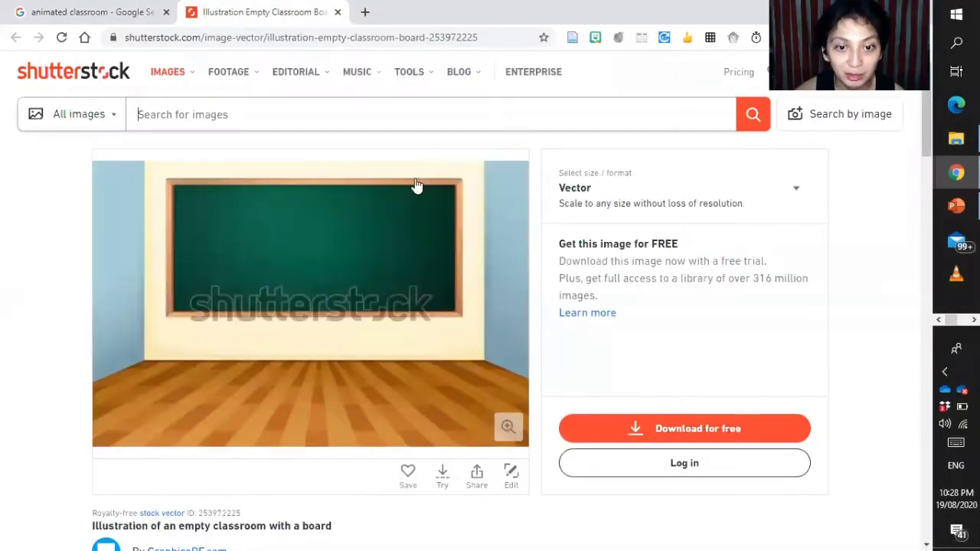
left_click(86, 11)
- Browse the related classroom images for a suitable virtual classroom background
scroll(449, 408, "down", 3)
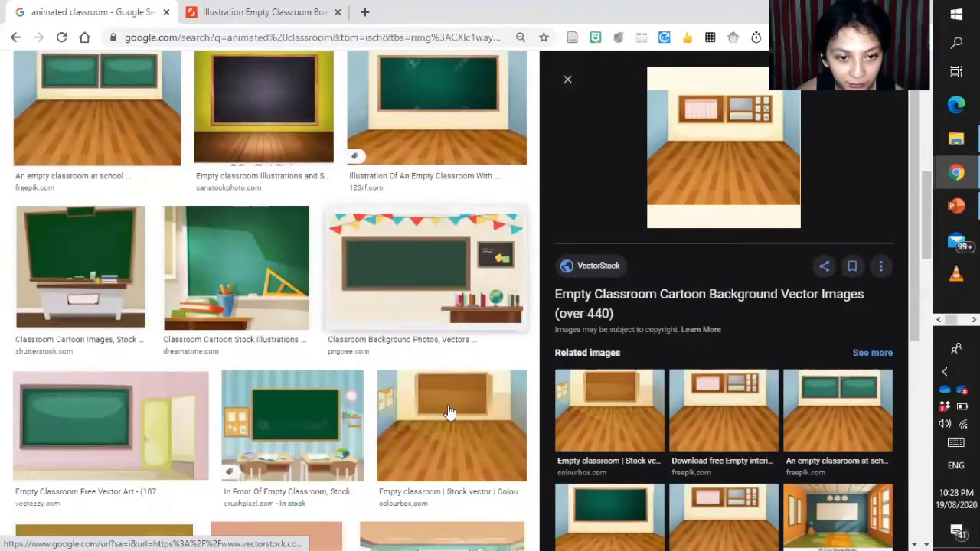
scroll(450, 410, "down", 1)
scroll(445, 407, "up", 2)
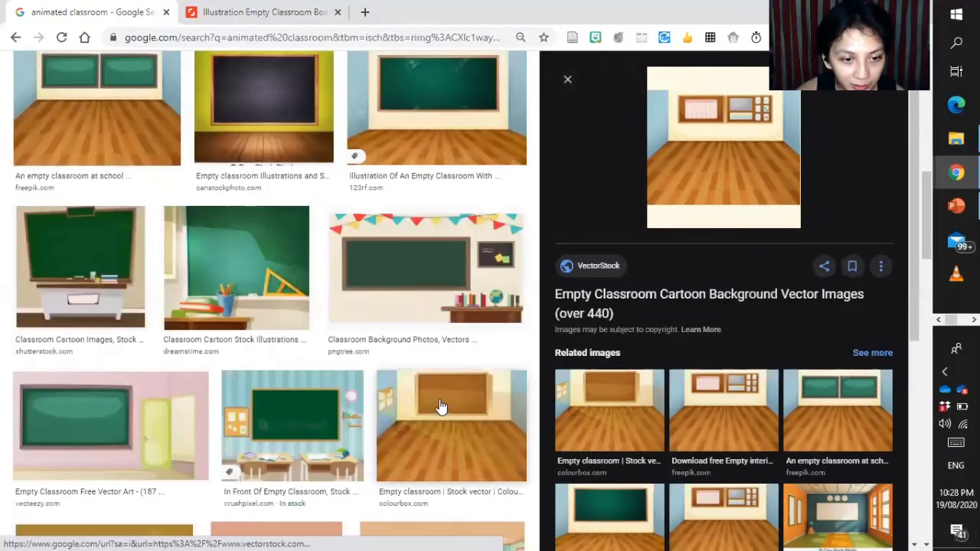
scroll(442, 383, "down", 3)
scroll(269, 372, "down", 4)
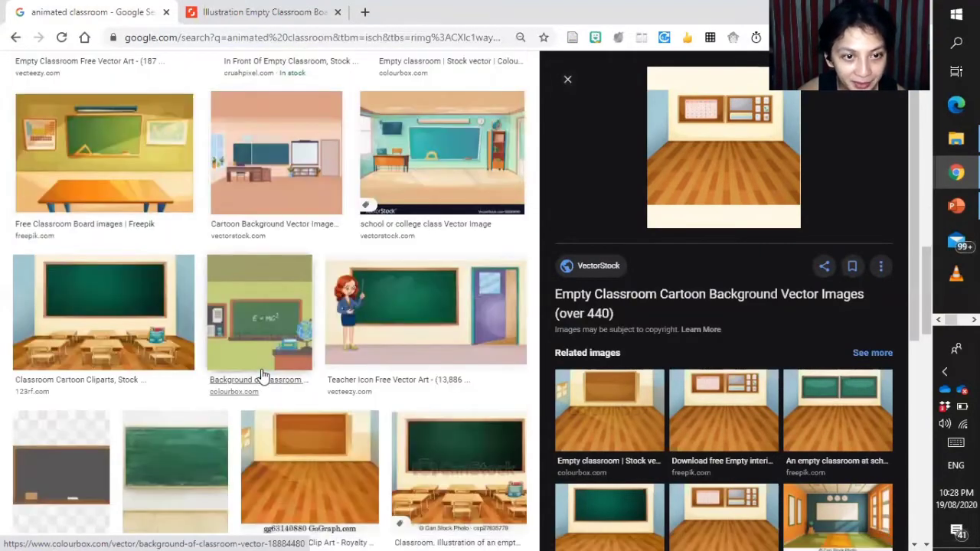
scroll(94, 228, "up", 2)
scroll(495, 351, "down", 2)
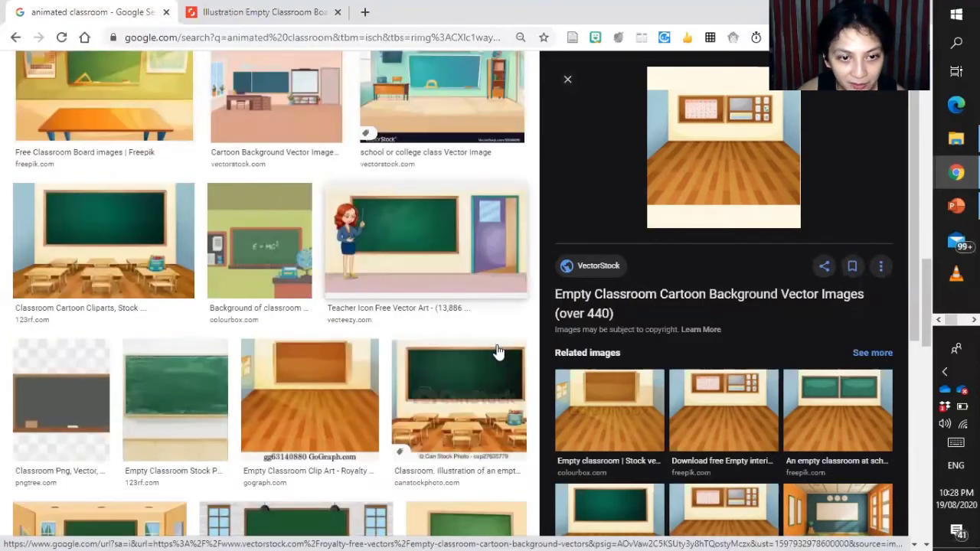
scroll(489, 353, "down", 5)
scroll(489, 353, "up", 4)
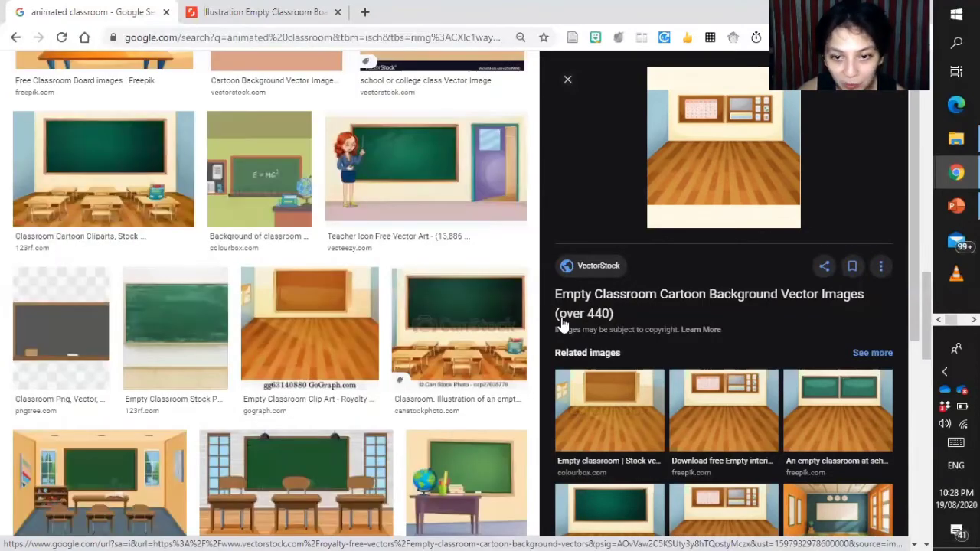
scroll(460, 360, "down", 5)
scroll(452, 368, "down", 10)
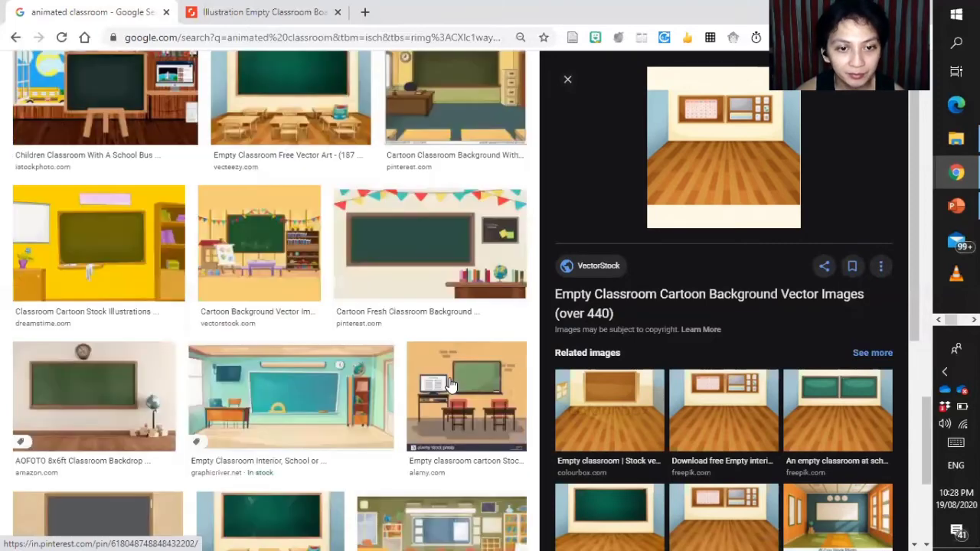
scroll(451, 384, "up", 4)
scroll(448, 360, "up", 14)
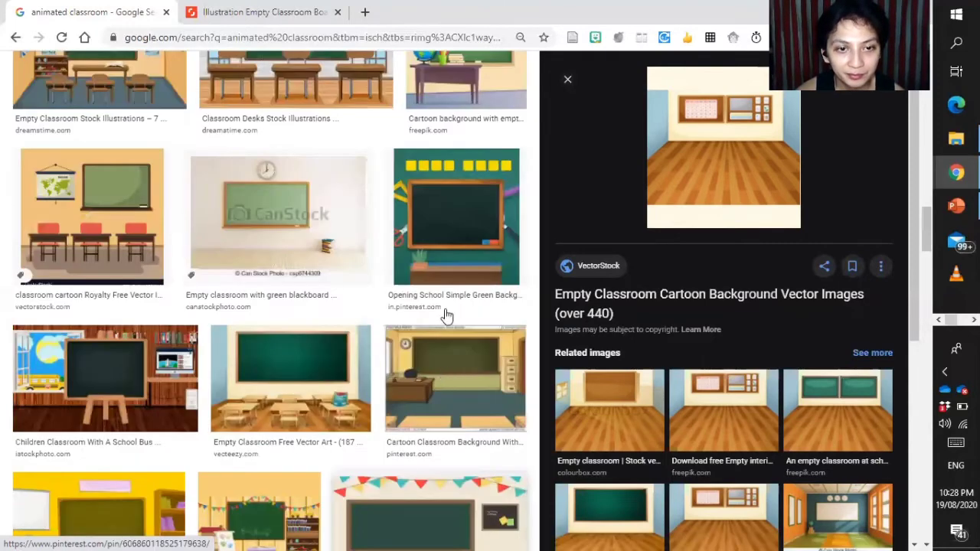
scroll(444, 322, "up", 6)
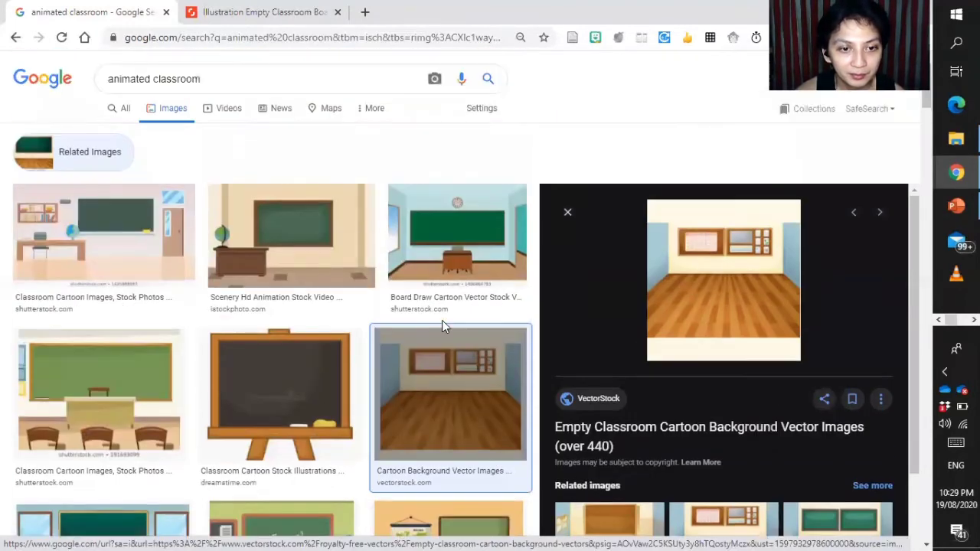
- Preview the iStock classroom scene with the desk, globe and green board, and copy the image
left_click(284, 257)
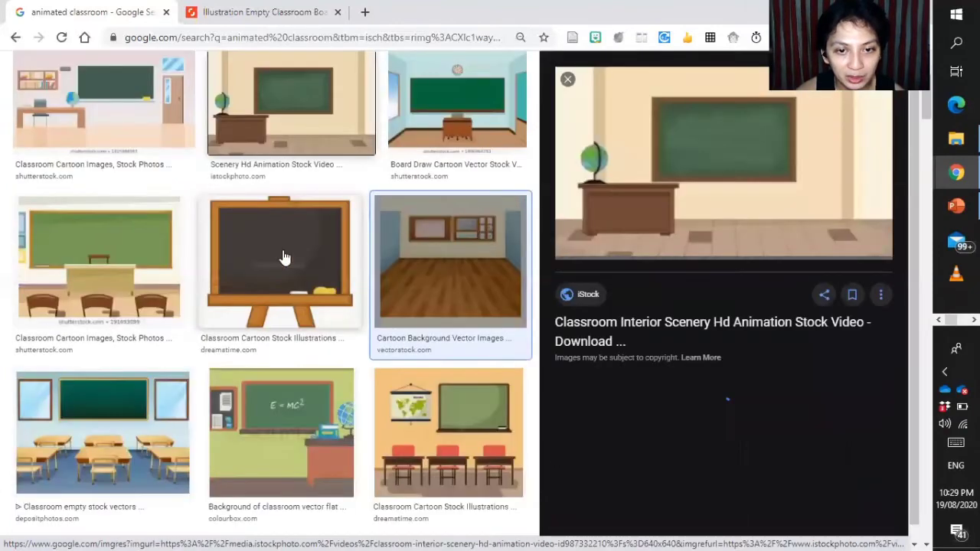
right_click(680, 222)
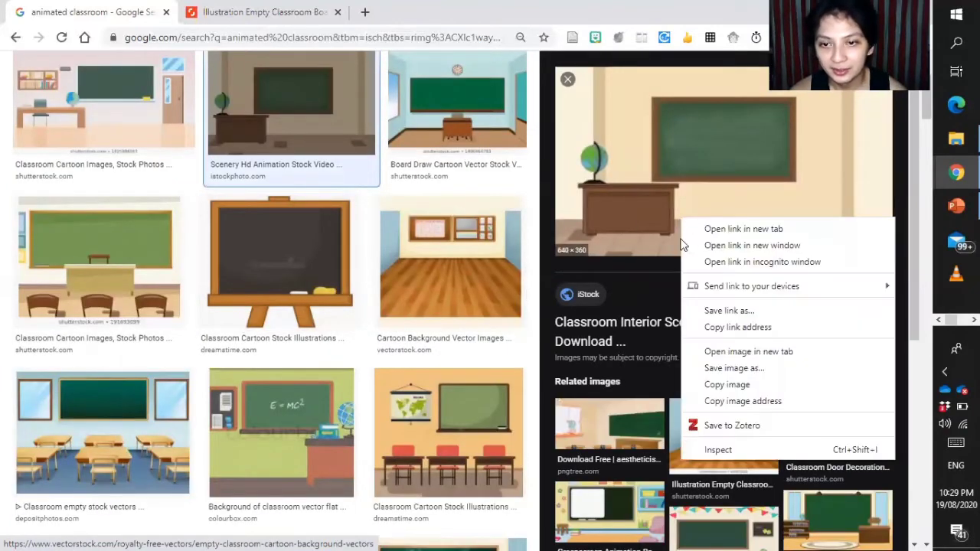
left_click(727, 385)
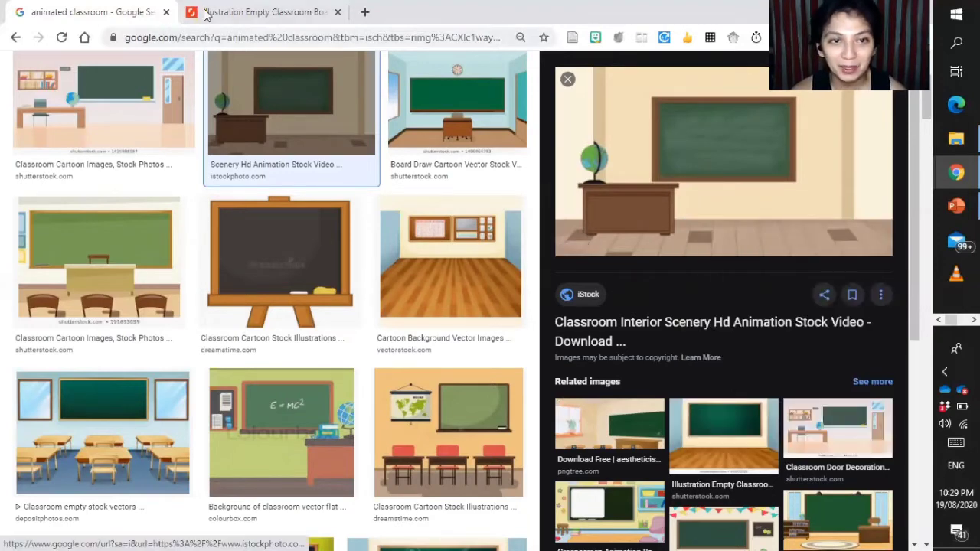
right_click(724, 205)
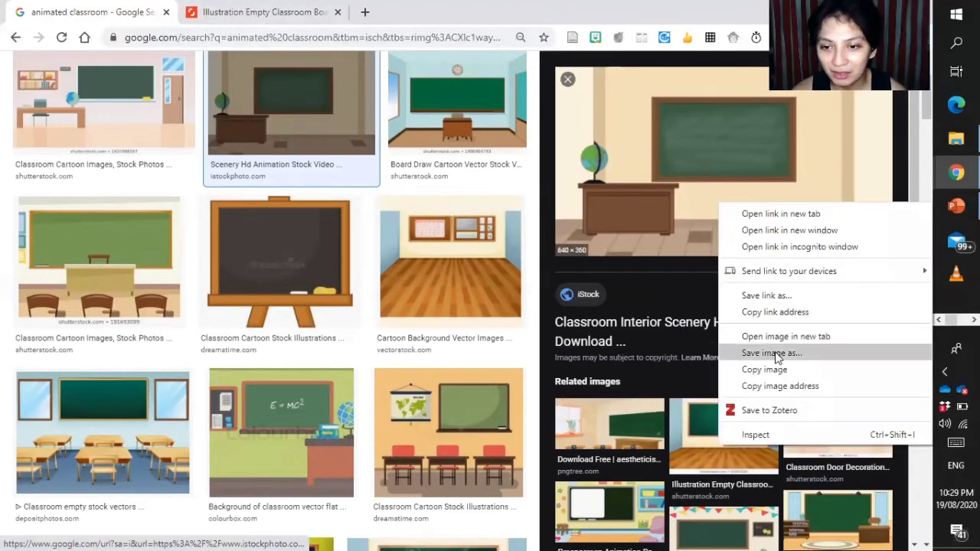
left_click(775, 352)
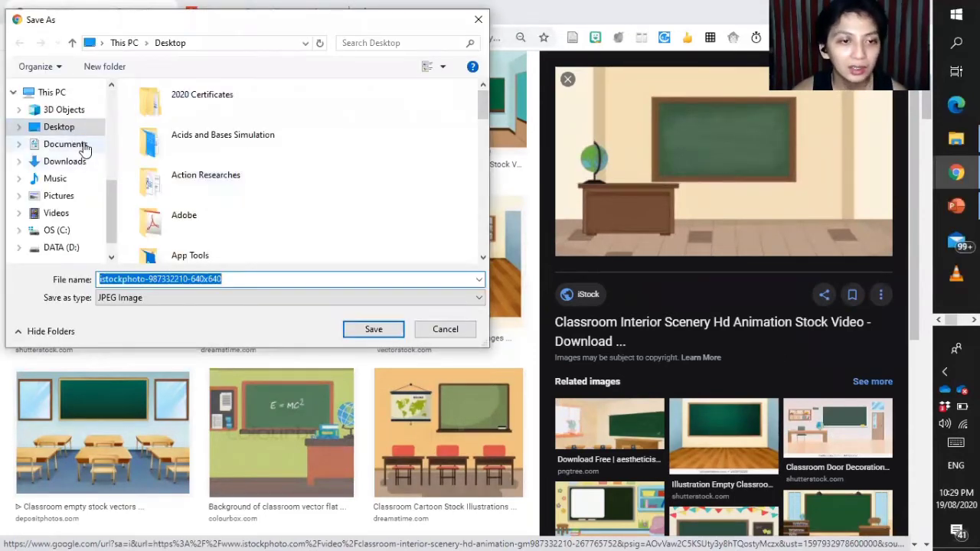
left_click(75, 133)
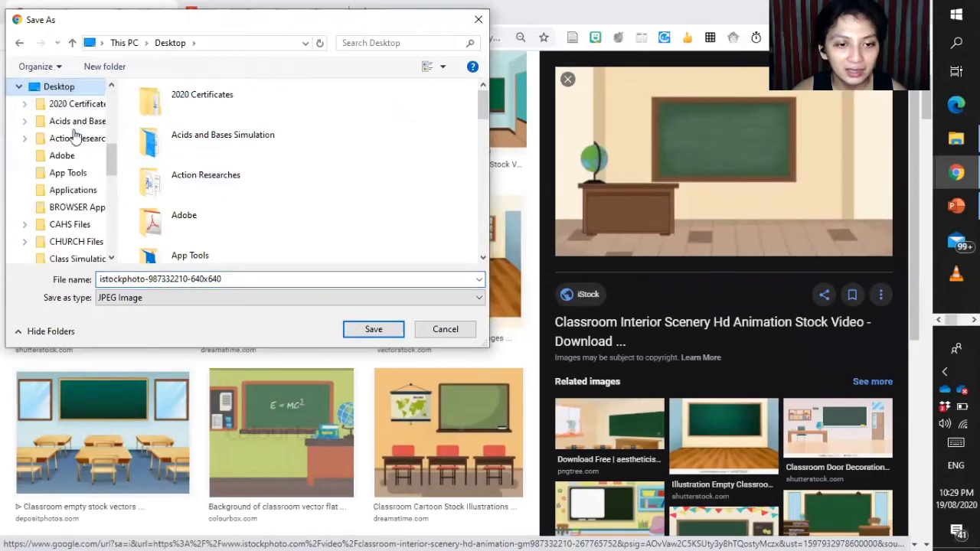
left_click(363, 332)
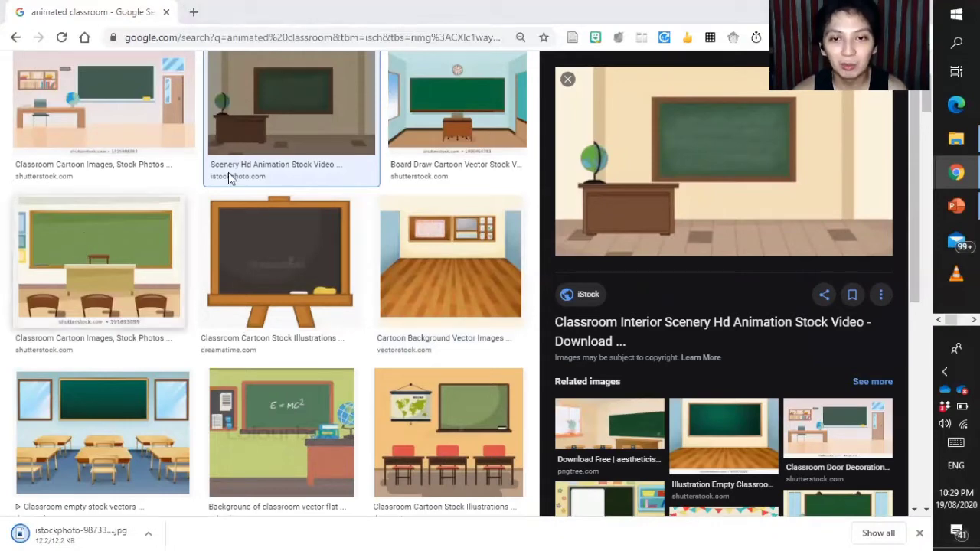
- Switch to the Virtual Classroom presentation in Google Slides and close its "animated classroom" image search results
key("alt+Tab")
key("alt+Tab")
key("alt+Tab")
key("alt+Tab")
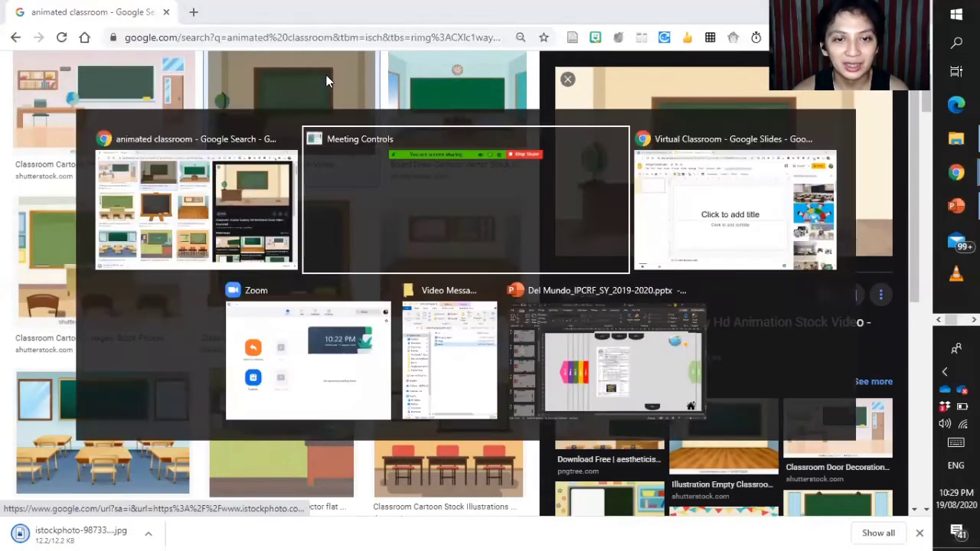
key("alt+Tab")
key("alt+Tab")
key("alt+Tab")
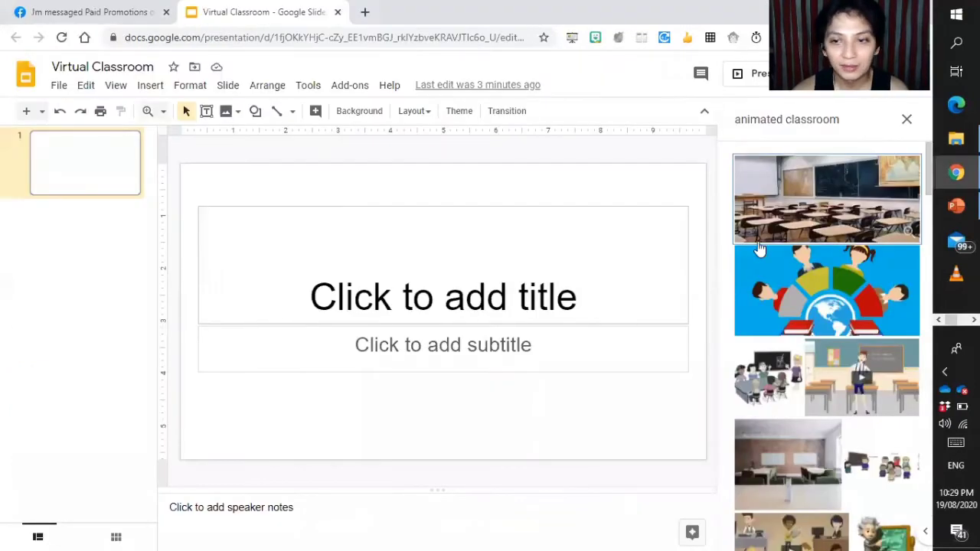
left_click(907, 123)
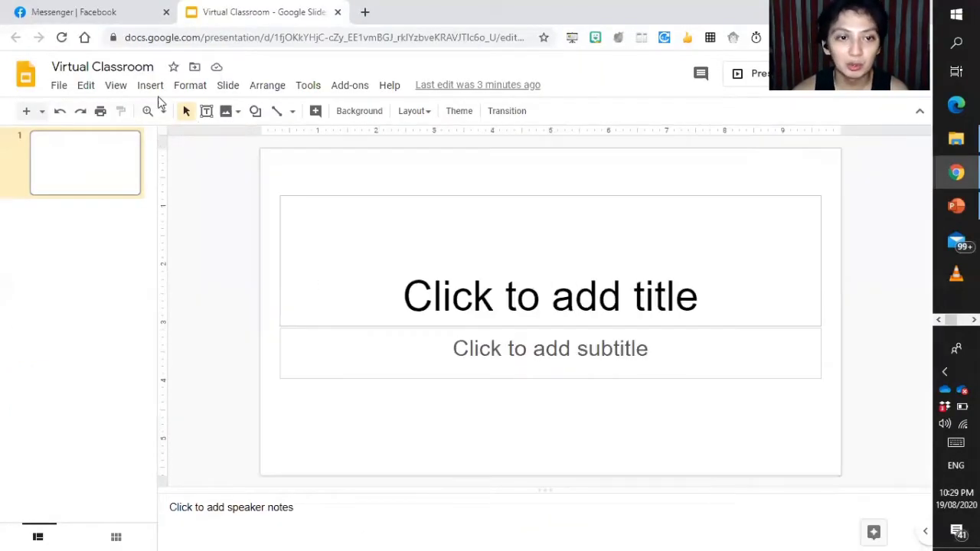
left_click(144, 88)
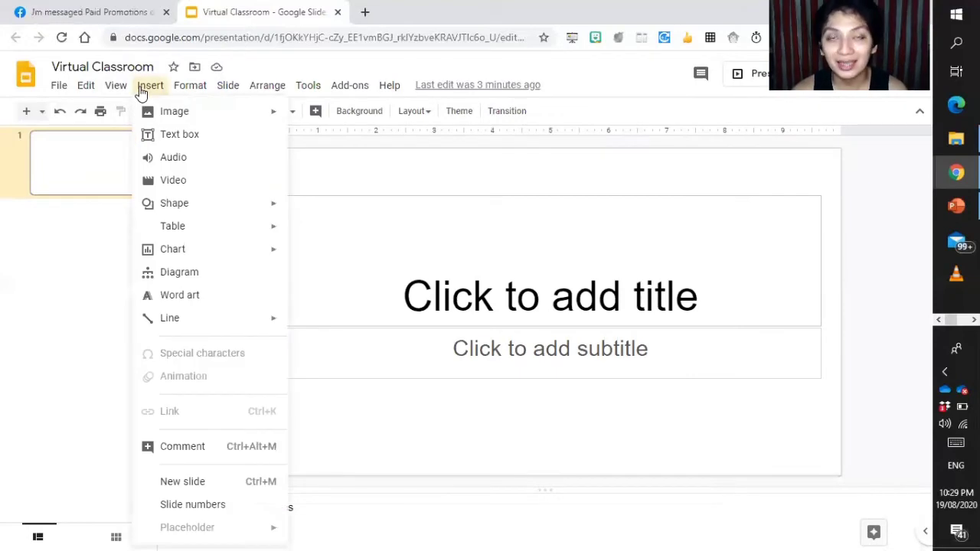
mouse_move(149, 111)
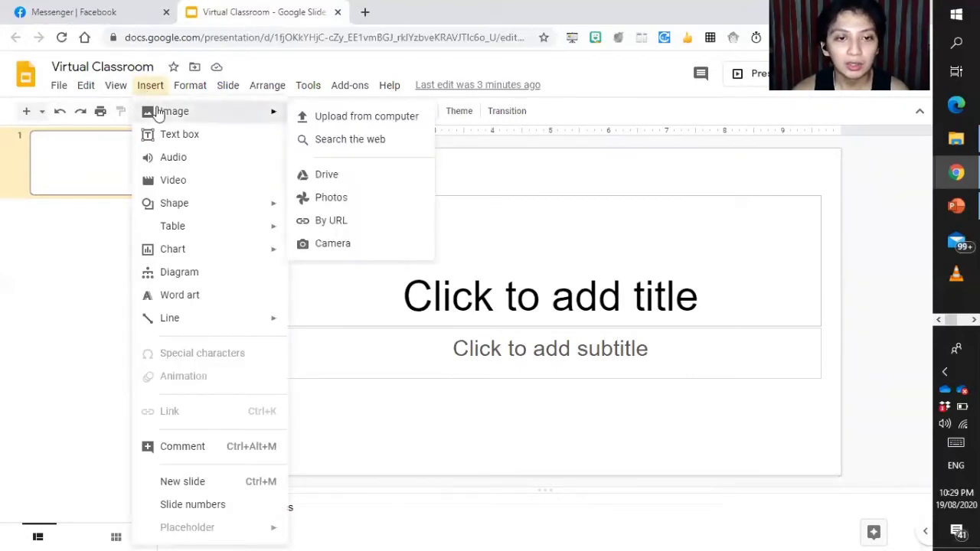
left_click(344, 121)
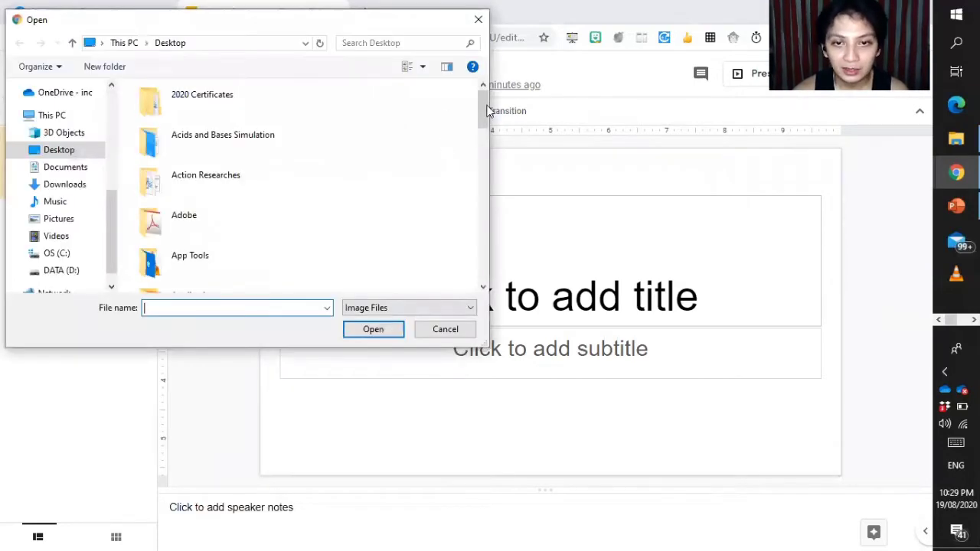
left_click_drag(484, 111, 481, 278)
left_click(204, 277)
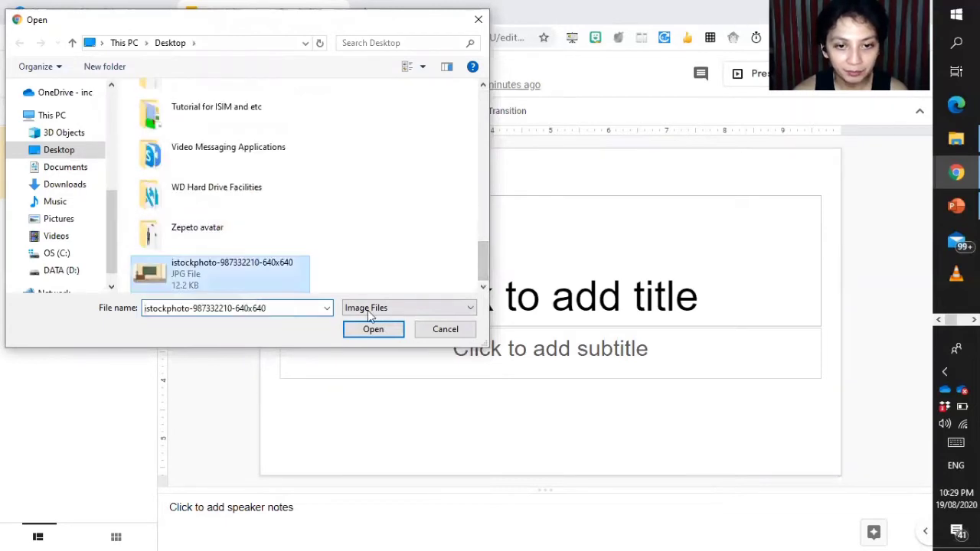
left_click(369, 333)
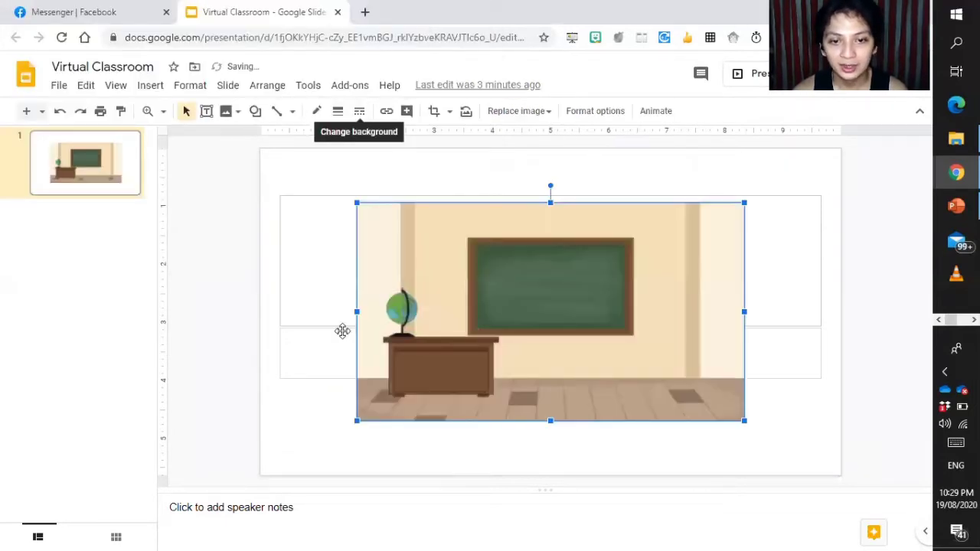
- Align the classroom picture with the slide's top-left corner and enlarge it to cover the whole slide
left_click_drag(361, 314, 321, 296)
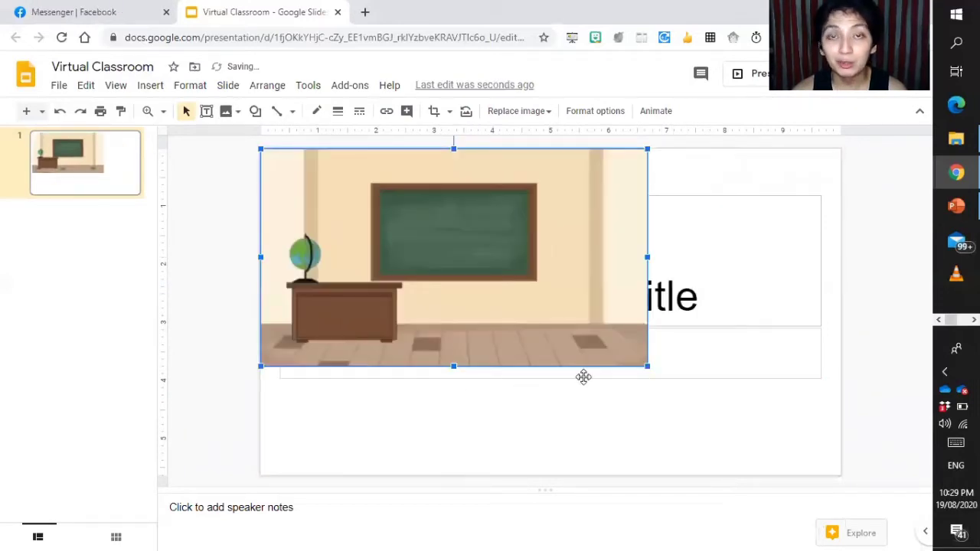
left_click(647, 368)
left_click(647, 367)
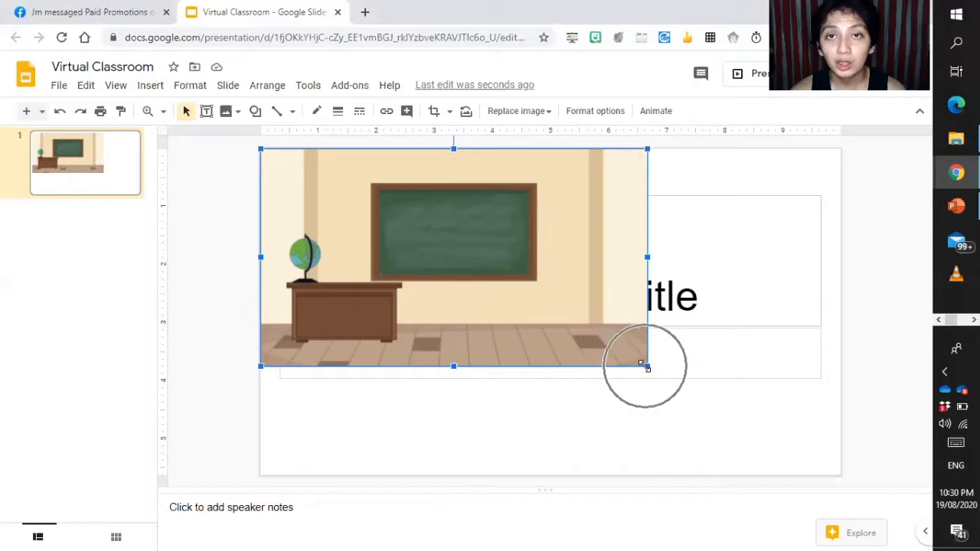
left_click(647, 368)
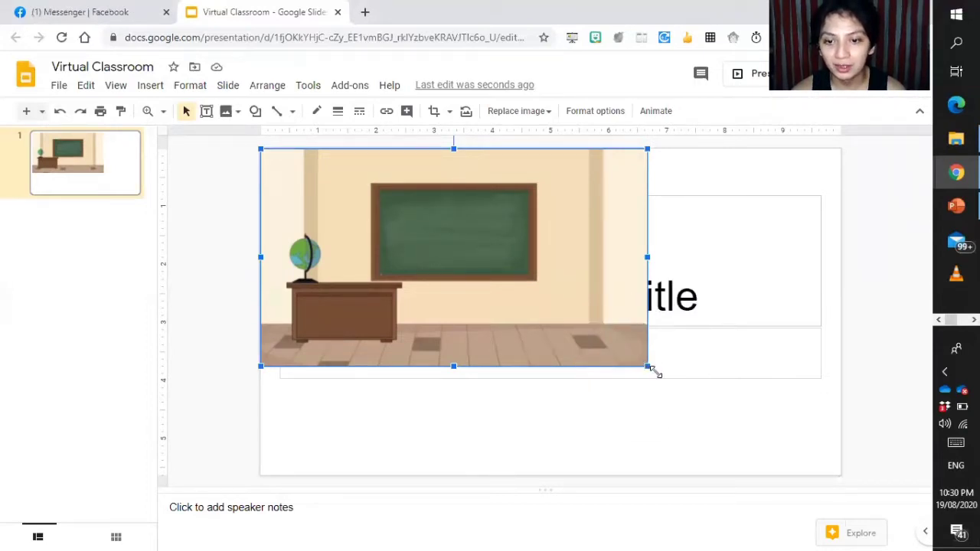
left_click_drag(650, 369, 811, 472)
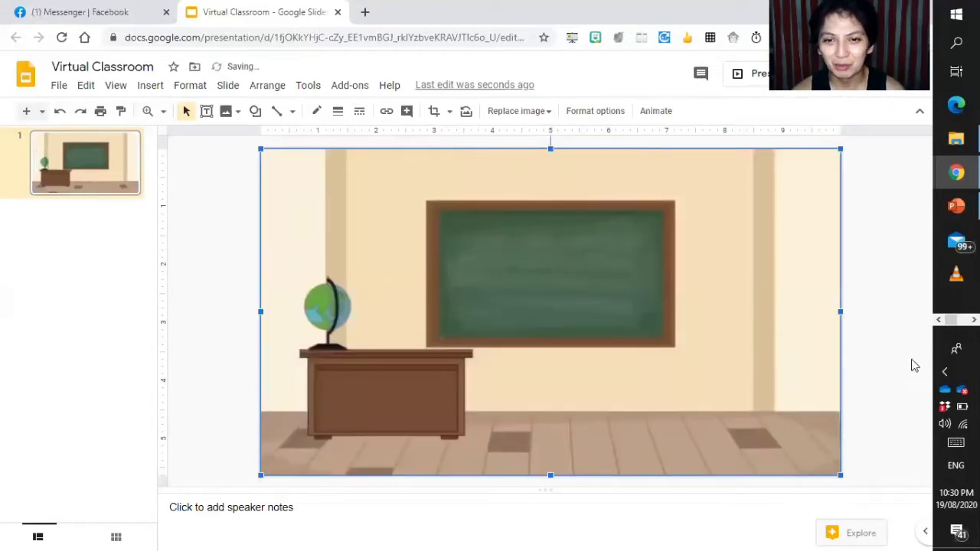
left_click(913, 366)
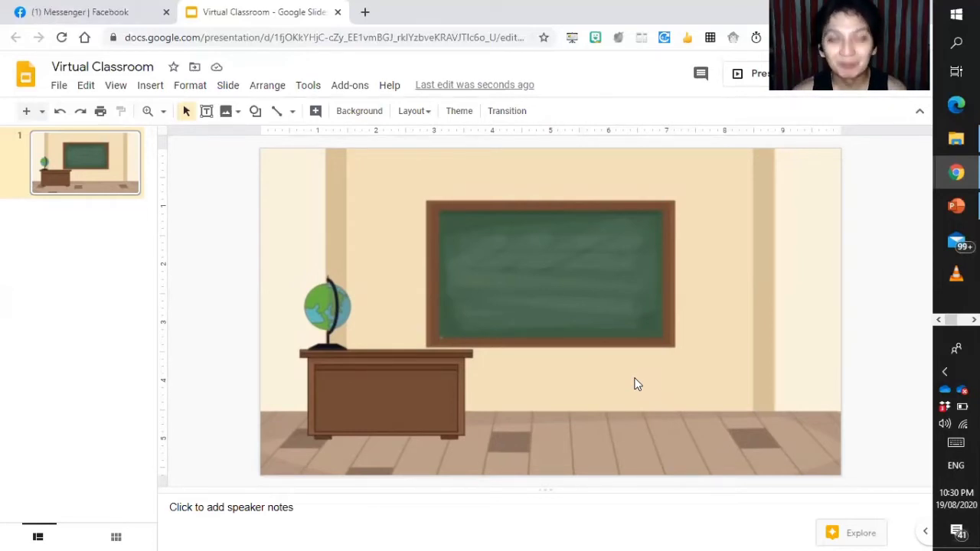
key("alt+Tab")
scroll(82, 59, "up", 2)
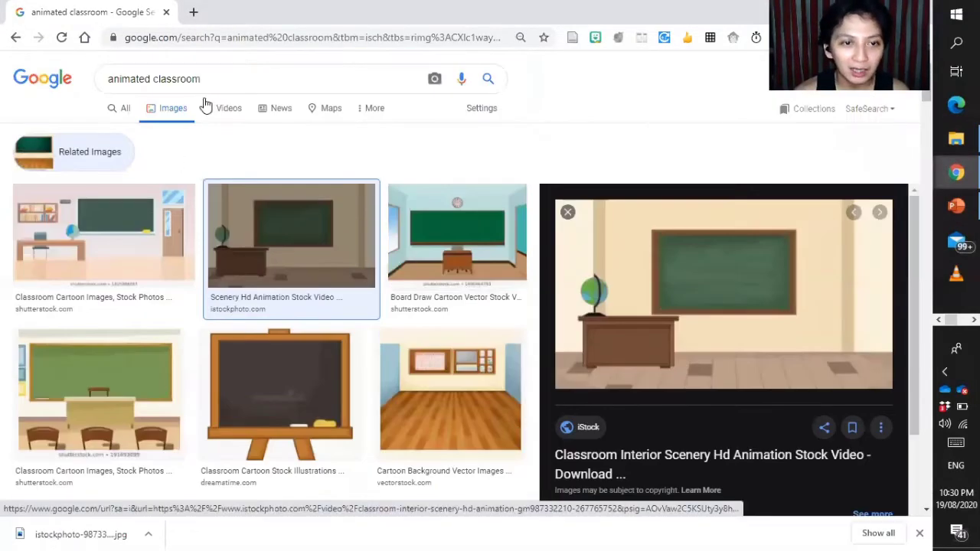
key("alt+Tab")
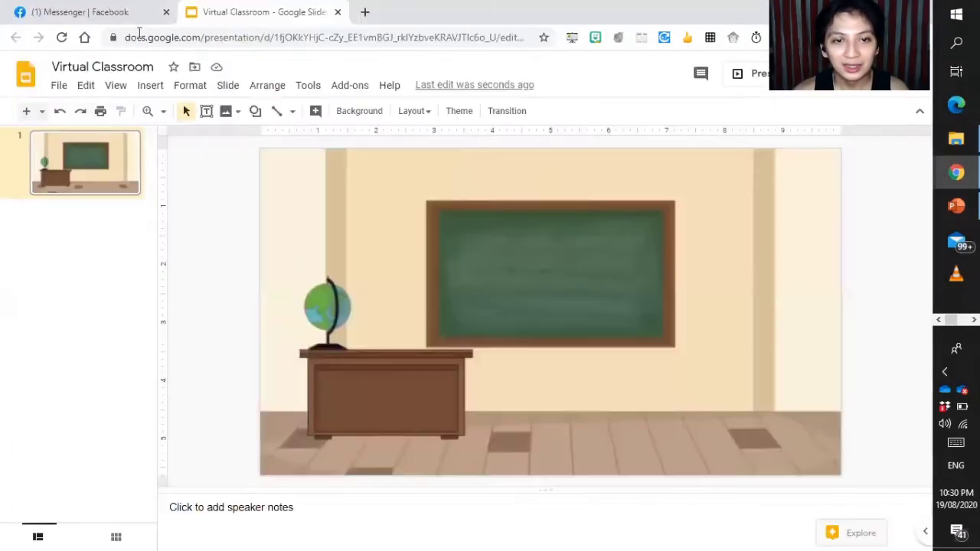
- Search the web for "animated clock png" images to insert into the slide
left_click(149, 86)
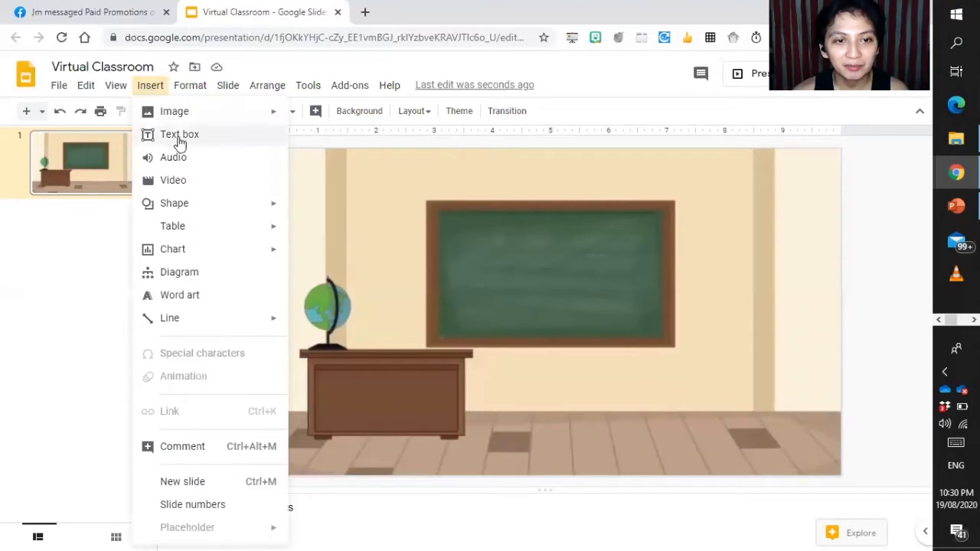
mouse_move(178, 119)
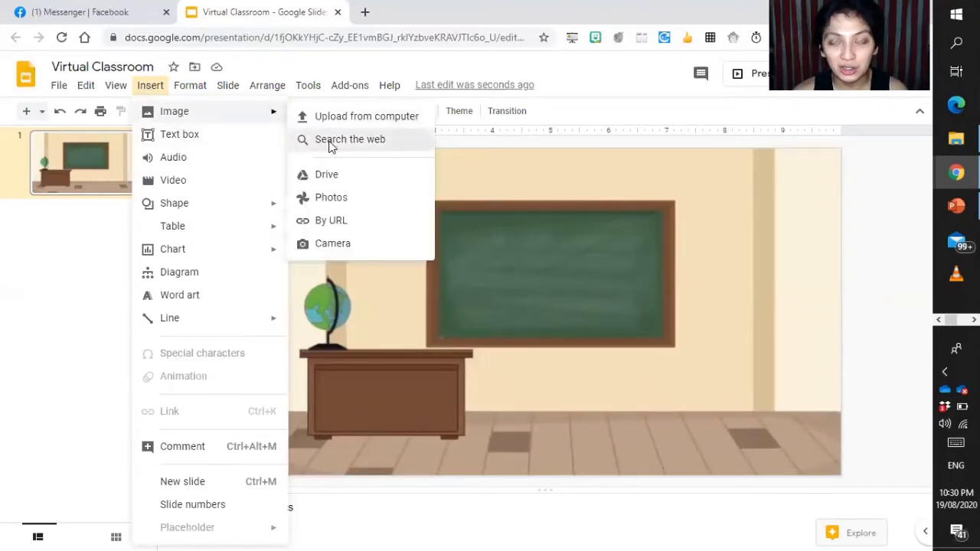
left_click(331, 142)
left_click_drag(872, 125, 818, 124)
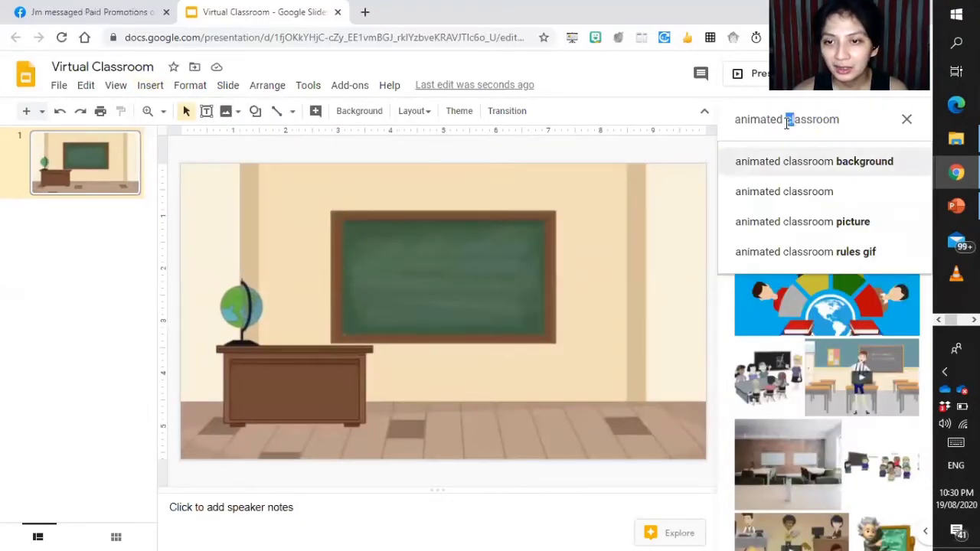
double_click(824, 116)
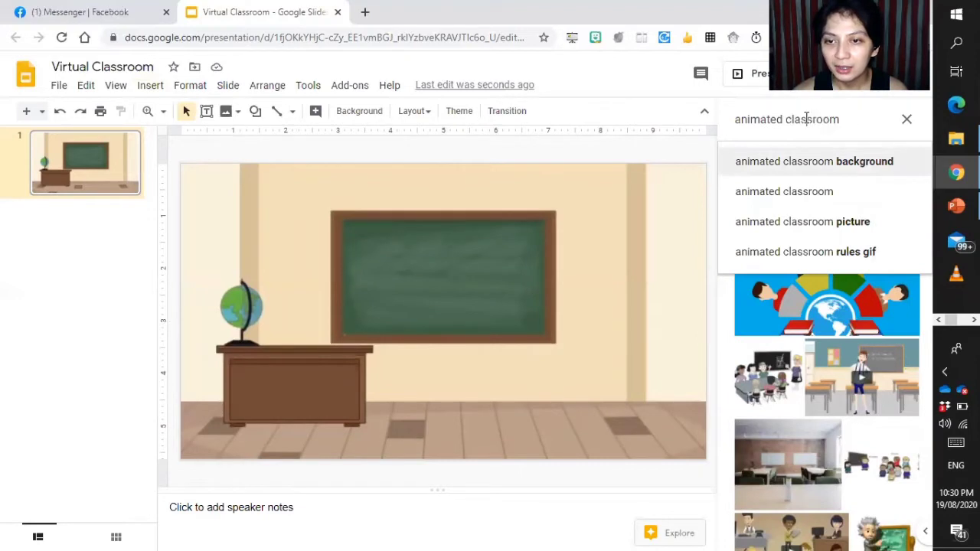
key("BackSpace")
key("BackSpace")
key("BackSpace")
key("BackSpace")
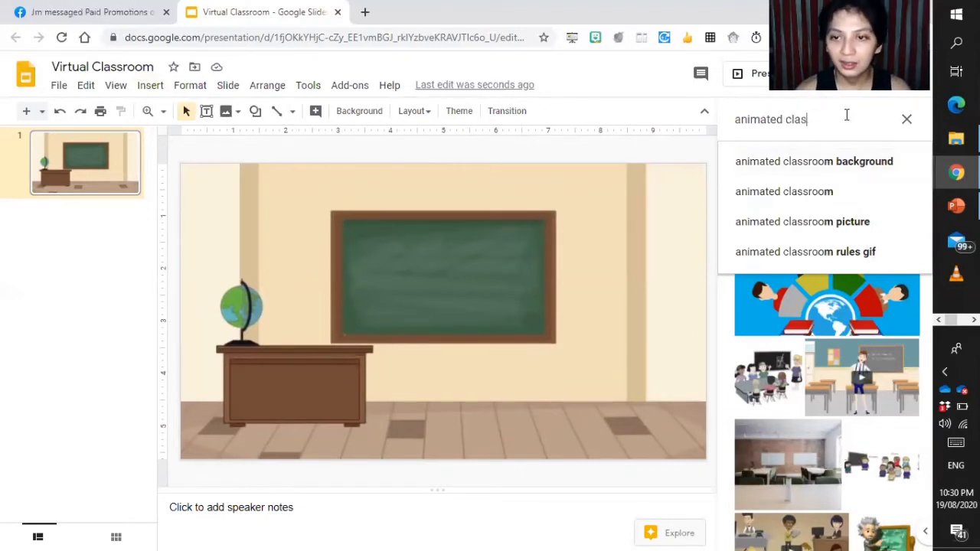
type("clock")
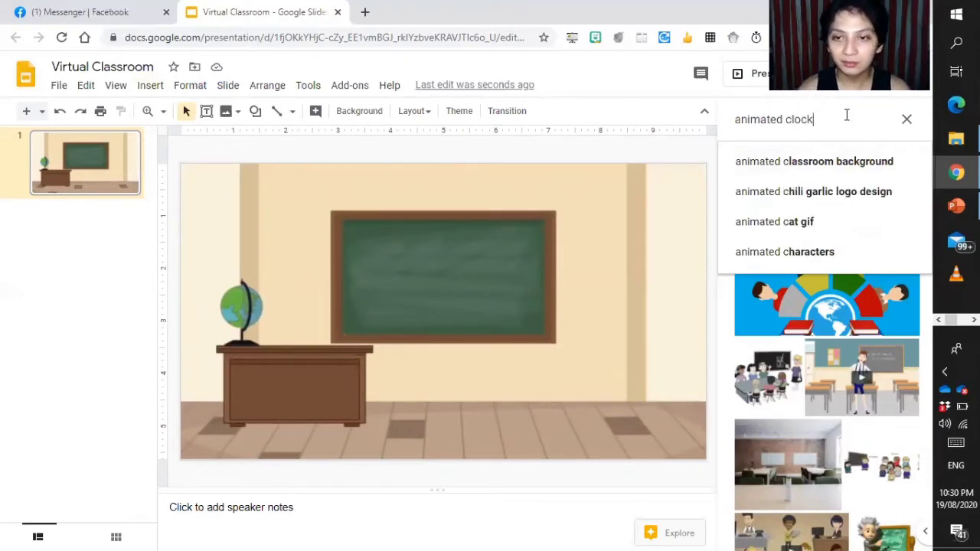
type(" png")
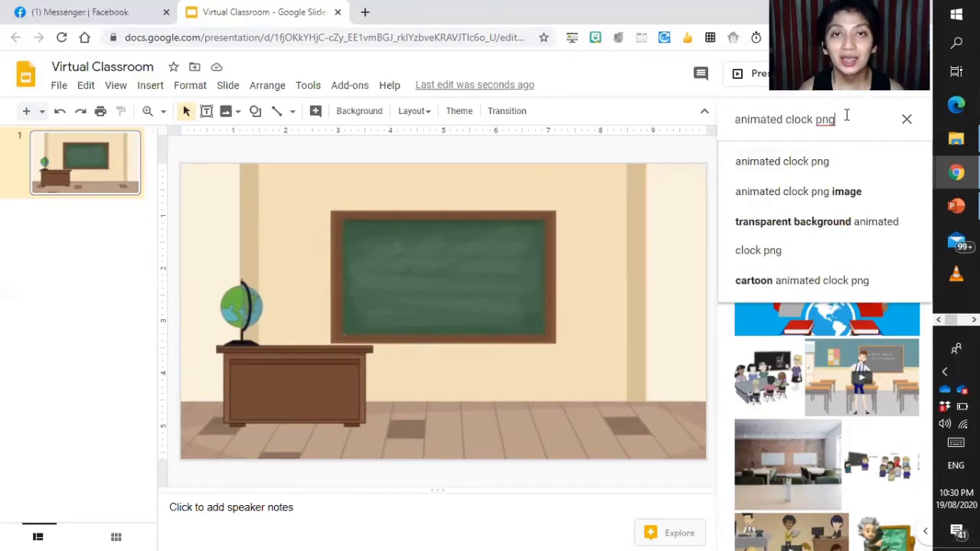
left_click(847, 115)
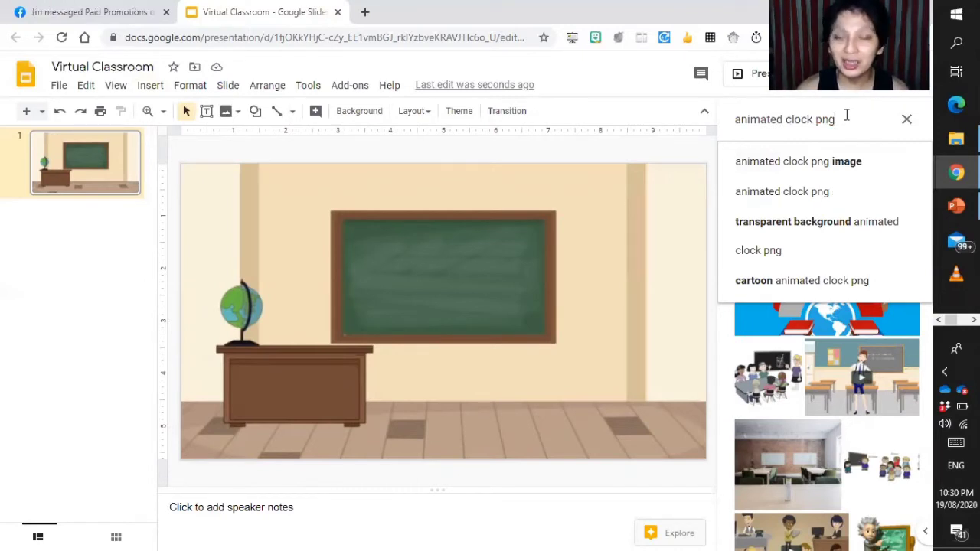
key("Return")
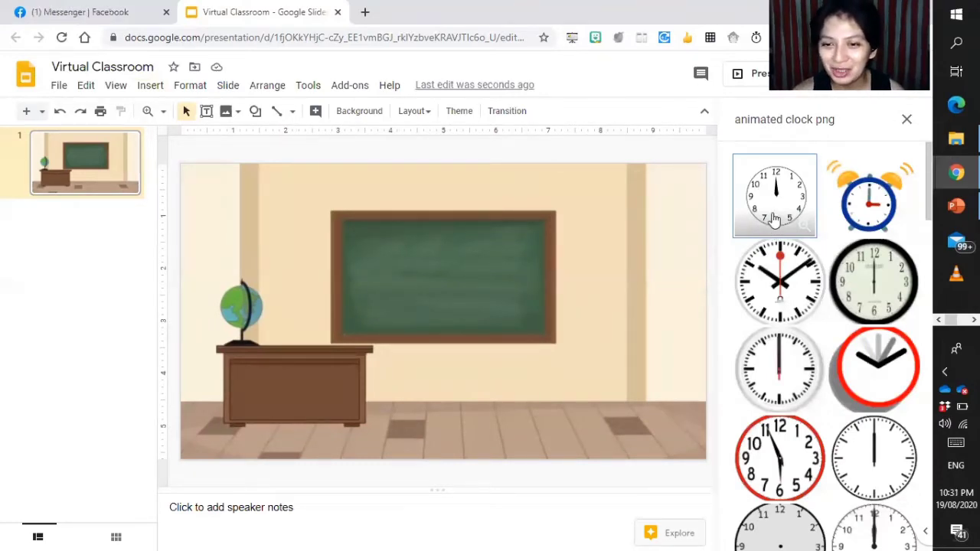
- Try the plain black-and-white clock with the white background on the slide and delete it
left_click_drag(775, 220, 285, 220)
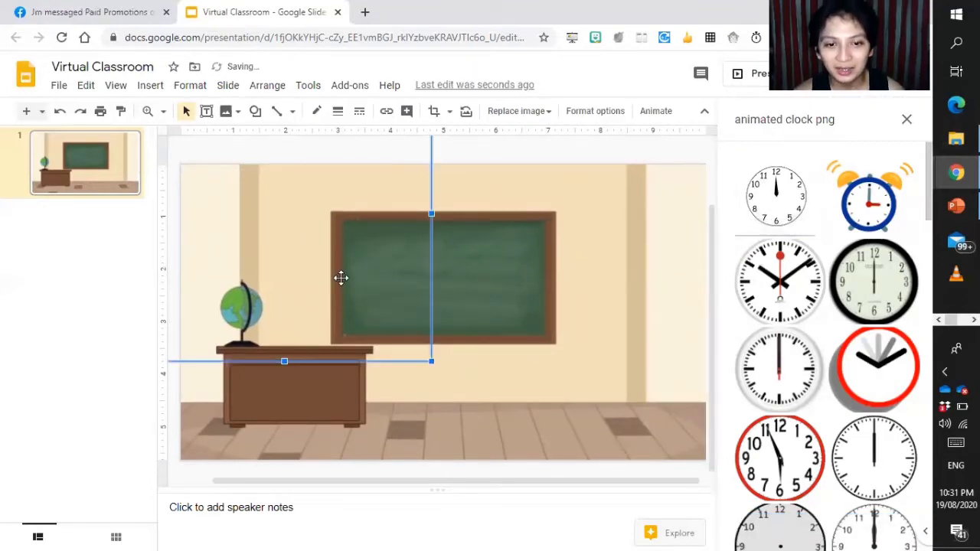
left_click_drag(368, 319, 455, 353)
key("Escape")
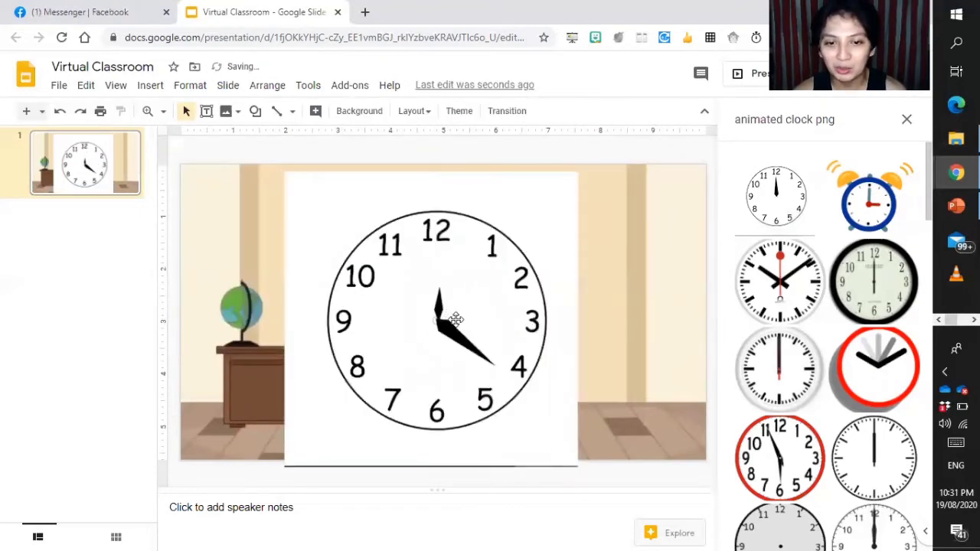
left_click(455, 319)
key("Delete")
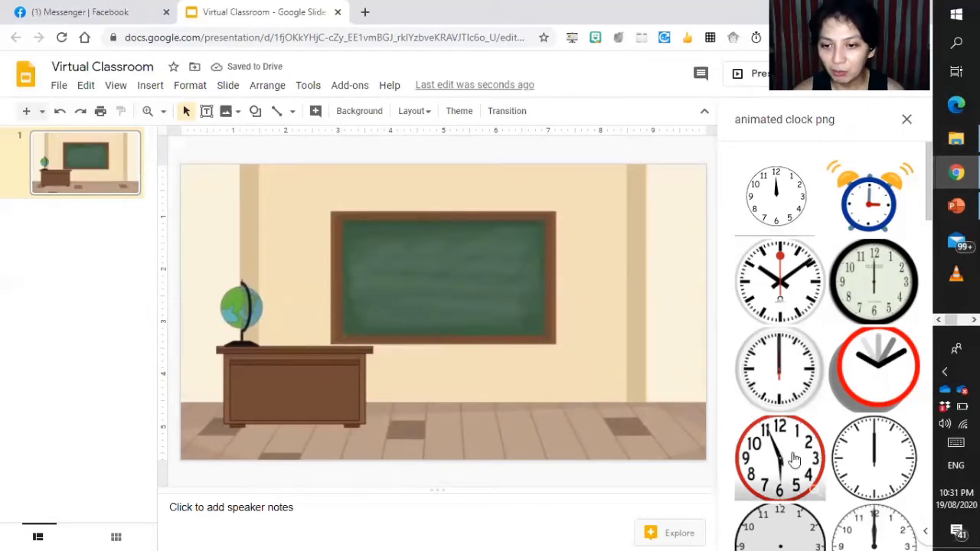
- Add the red-rimmed clock image to the slide and shrink it to a small wall clock
left_click_drag(794, 458, 435, 250)
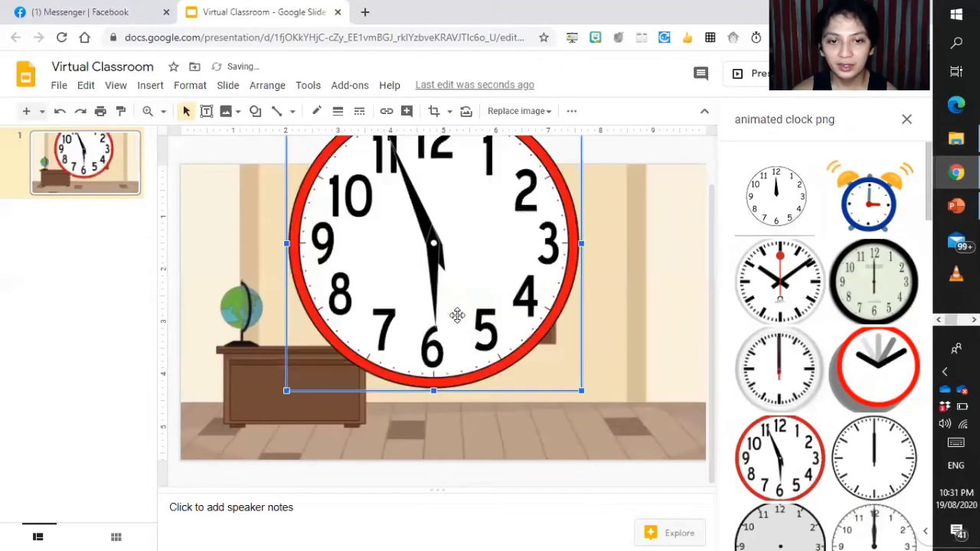
left_click_drag(455, 332, 487, 415)
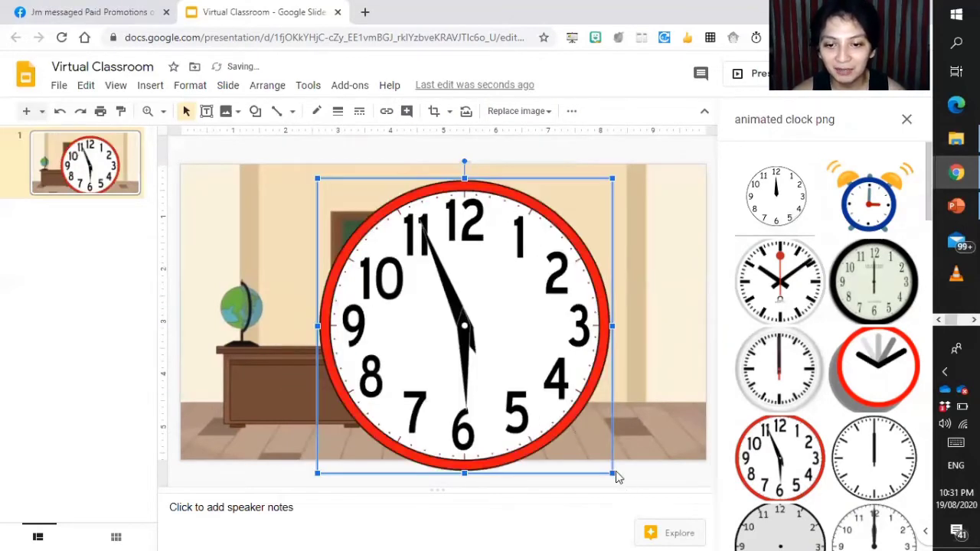
left_click_drag(582, 444, 366, 244)
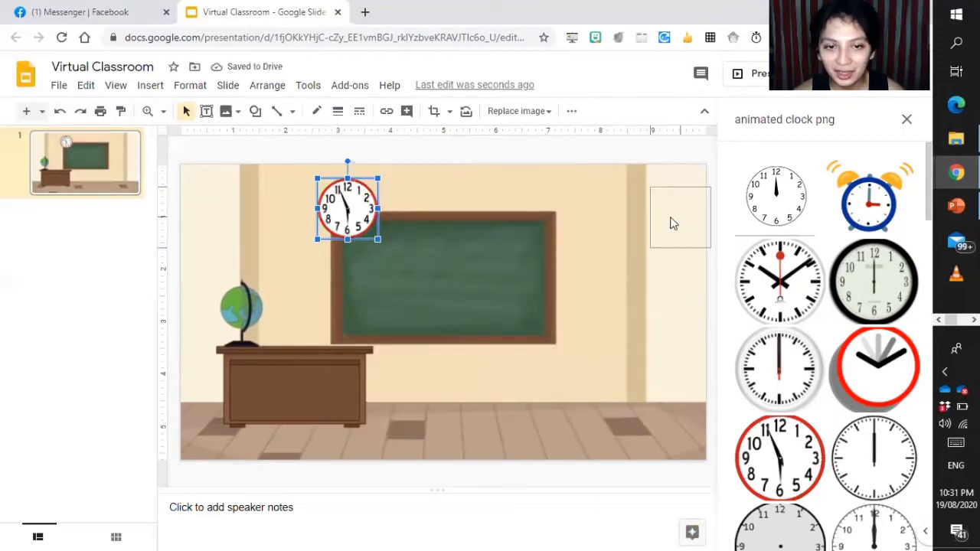
- Reduce the red-rimmed clock slightly and position it on the wall above the desk, between the pillar and the green board
left_click_drag(395, 214, 286, 201)
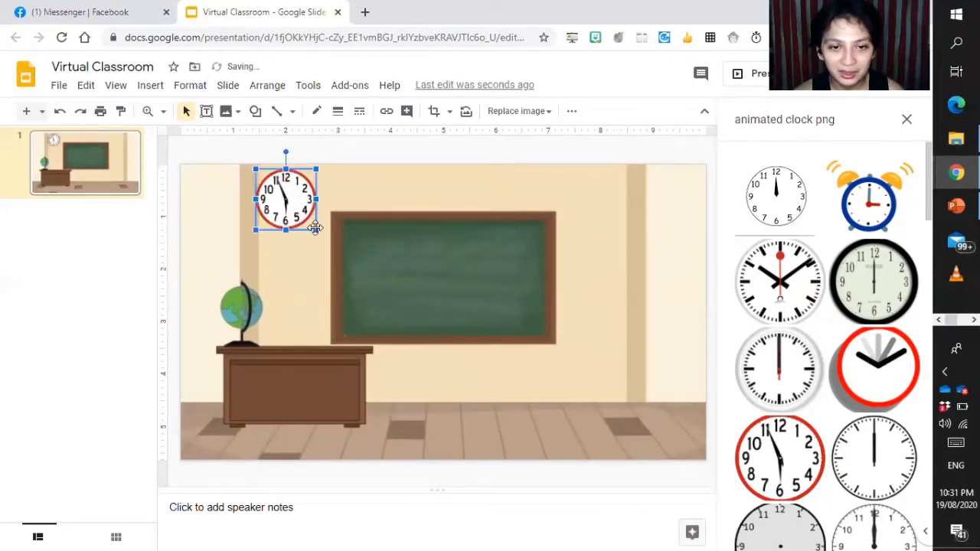
left_click_drag(317, 231, 315, 262)
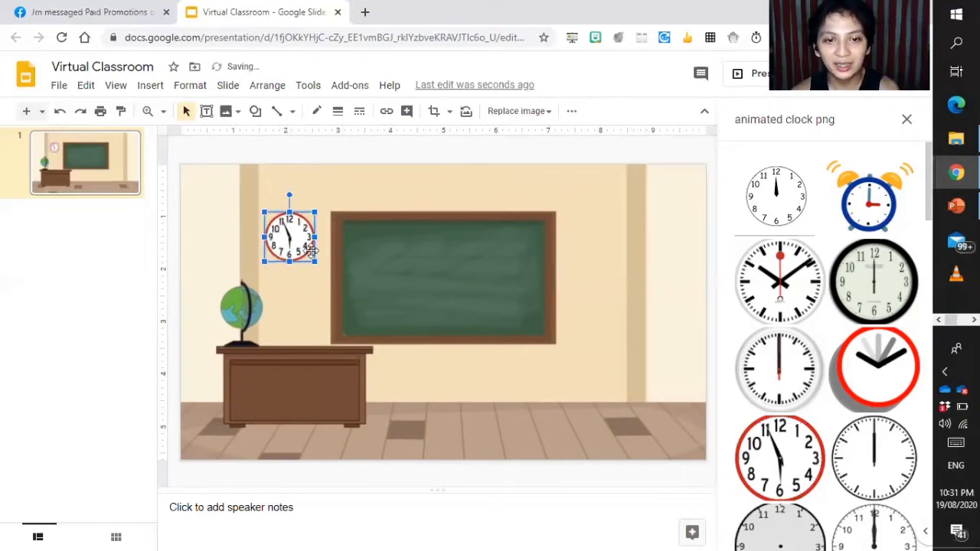
key("Up")
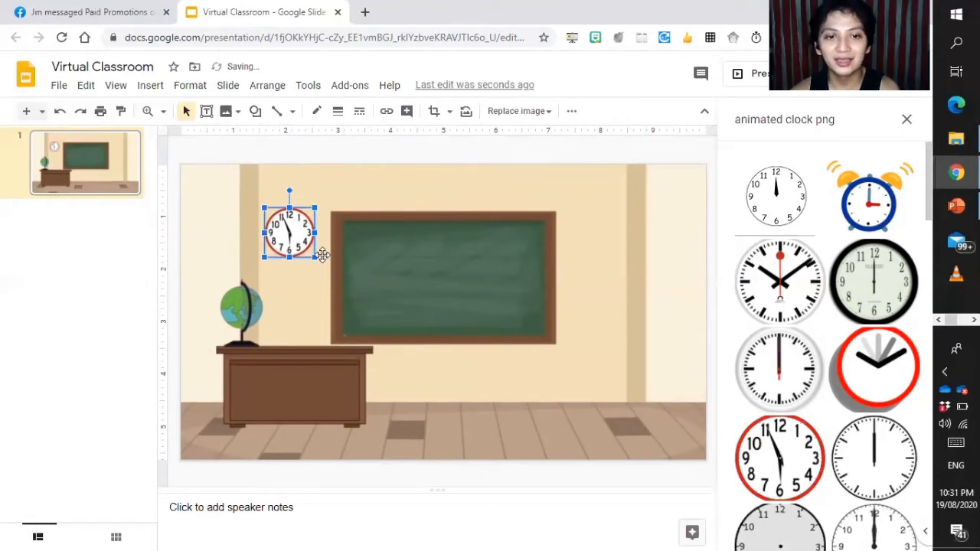
key("Left")
left_click(389, 309)
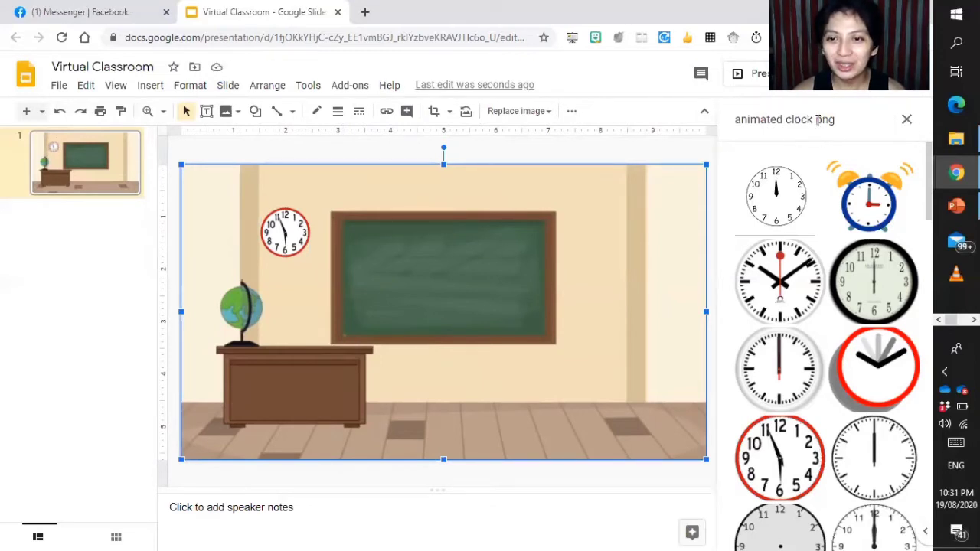
- Replace the web image search beside the slide with a search for "Science banner png"
left_click_drag(814, 121, 719, 127)
key("BackSpace")
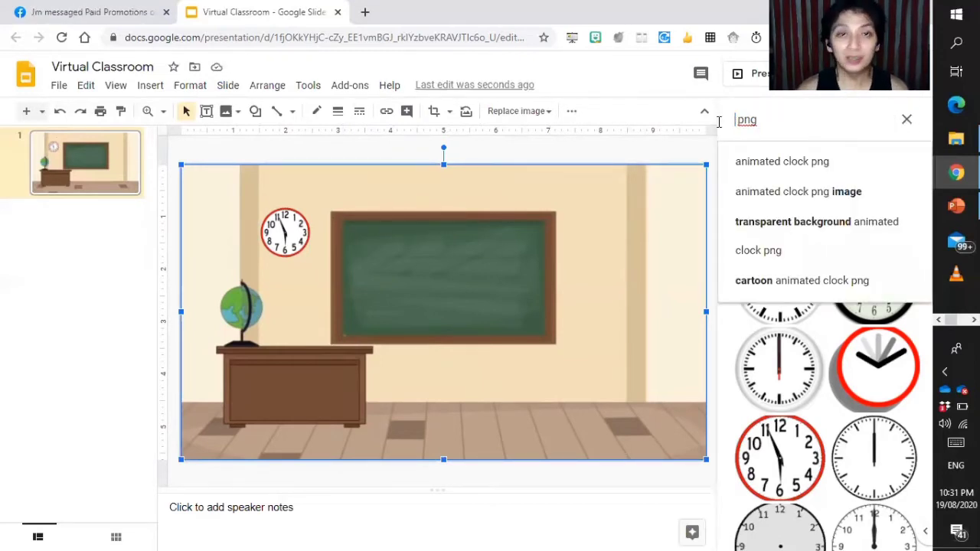
type("Scie ")
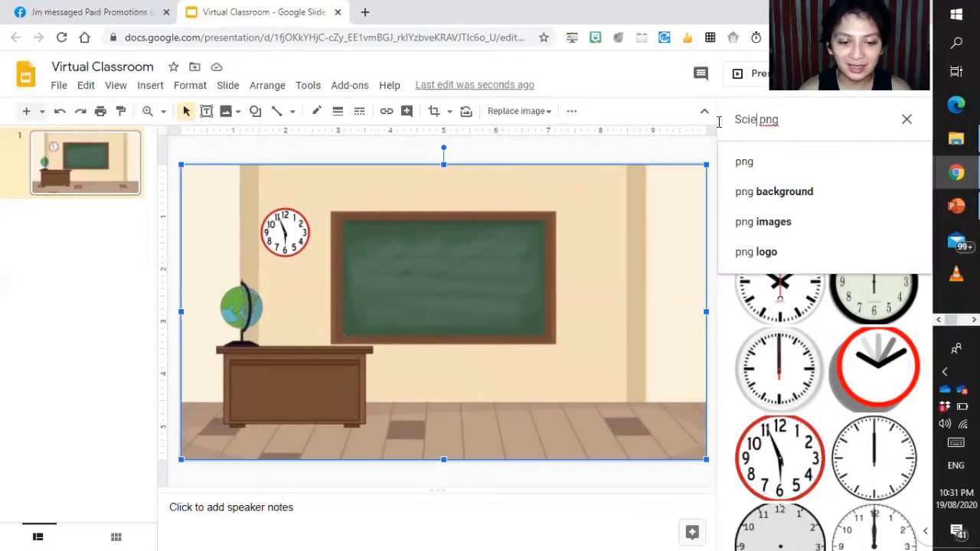
type("n")
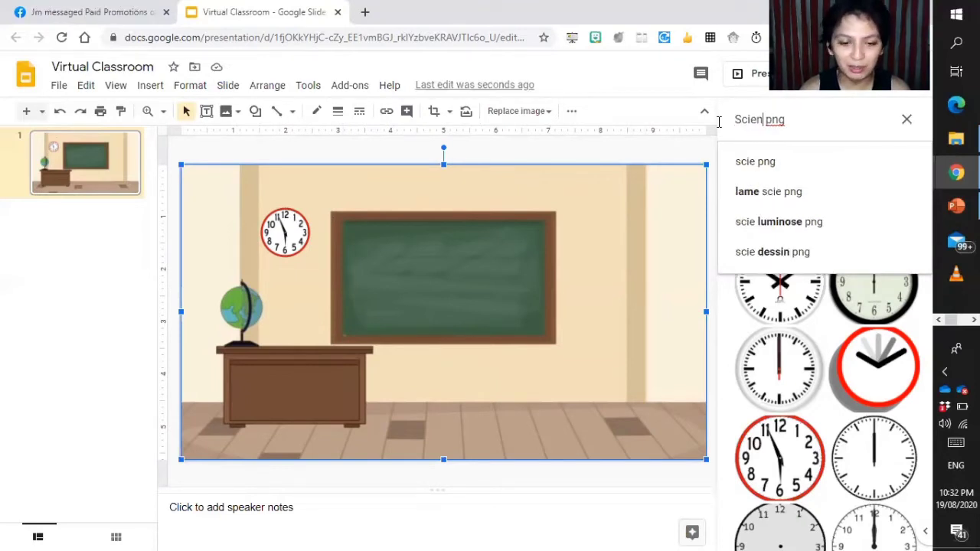
type("ce ban")
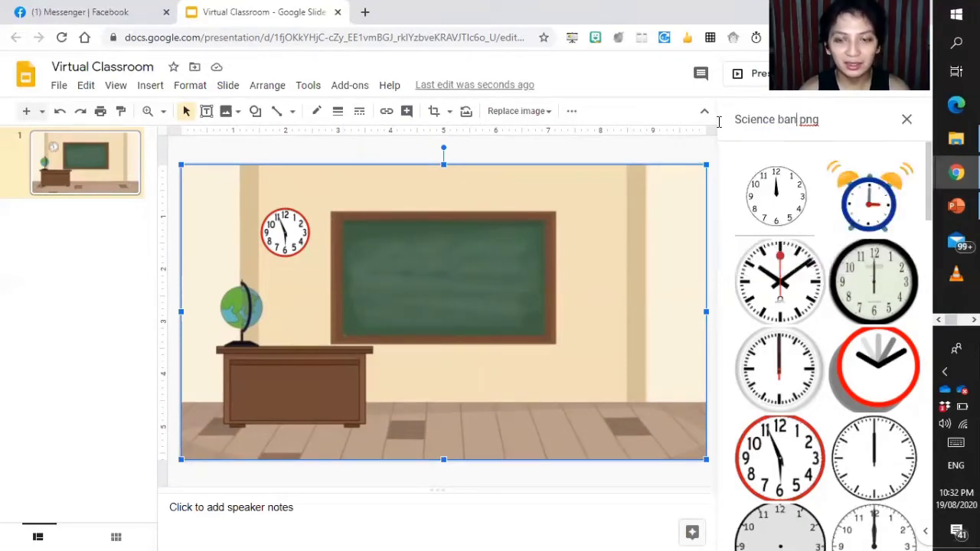
type("ce")
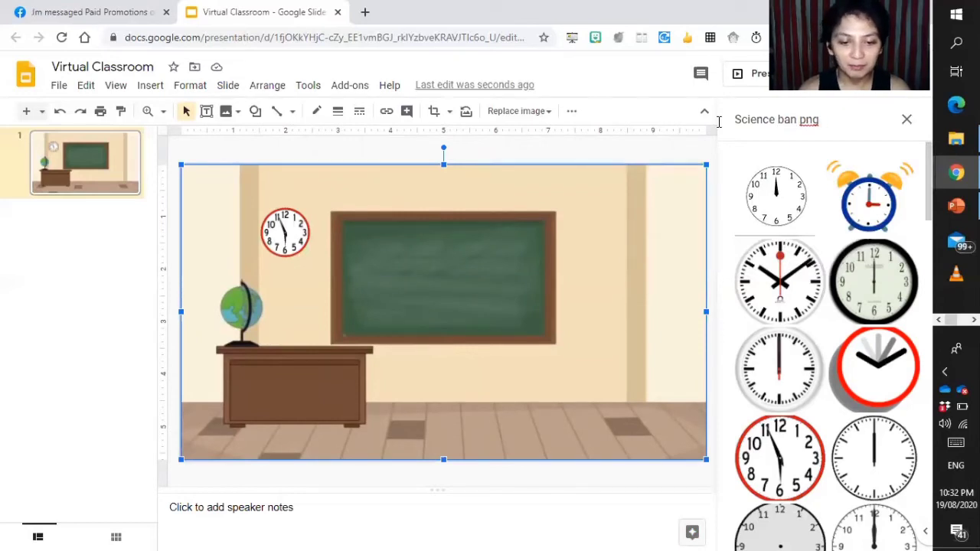
type("ner")
key("Return")
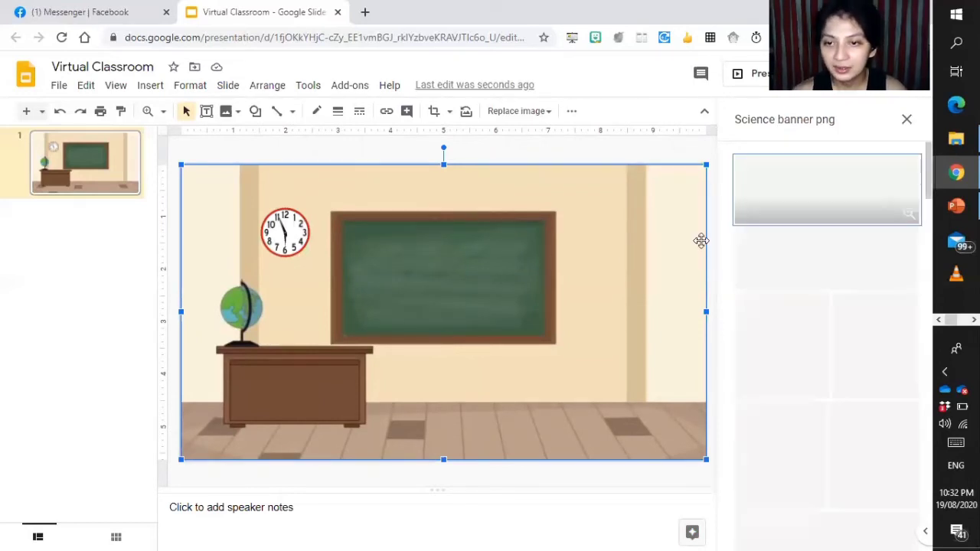
- Look through the science banner results for a suitable classroom banner and close the image search
scroll(866, 275, "down", 3)
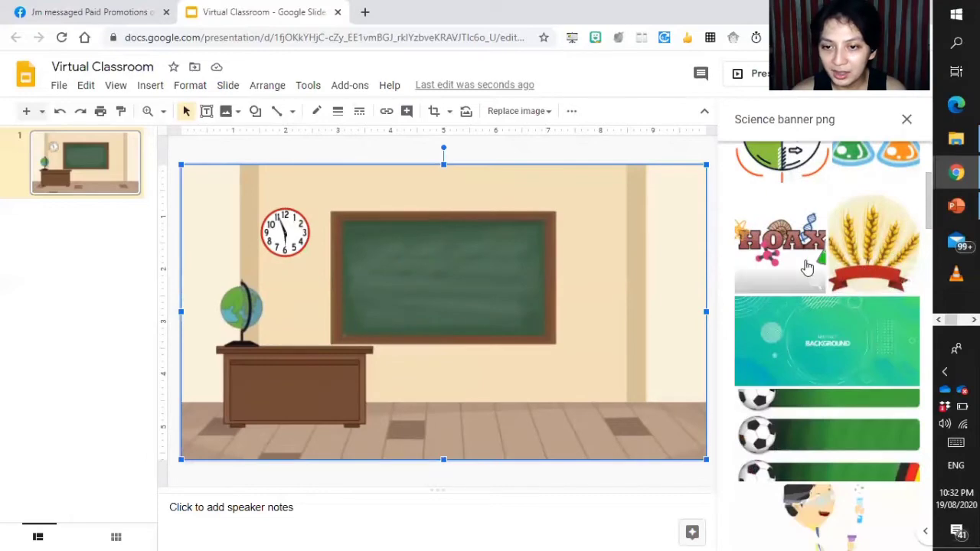
scroll(843, 287, "down", 10)
scroll(824, 299, "down", 10)
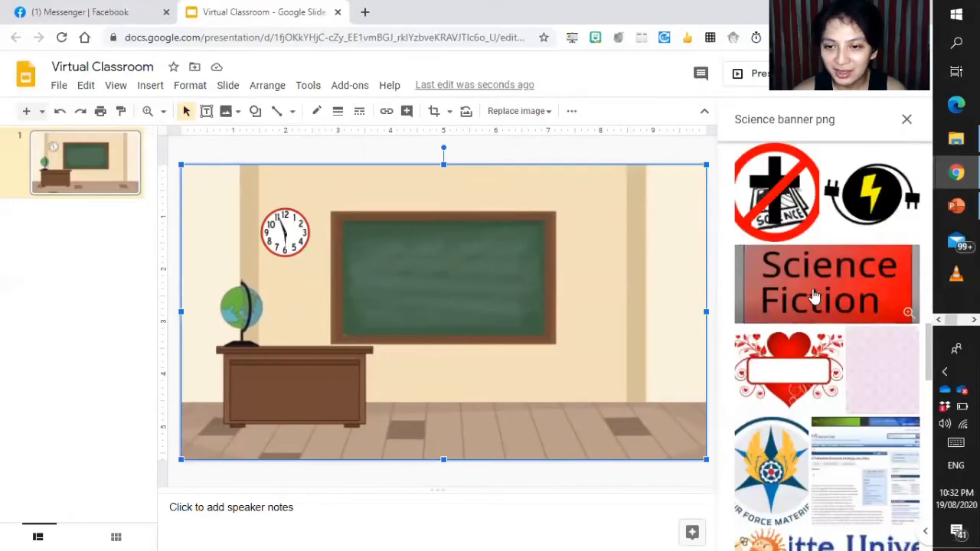
scroll(816, 302, "down", 5)
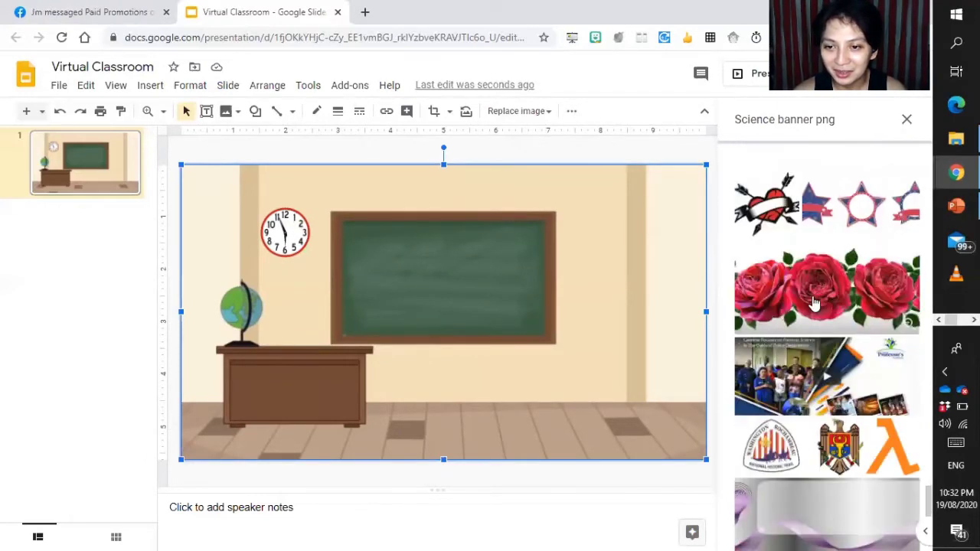
scroll(814, 307, "down", 5)
scroll(819, 275, "up", 15)
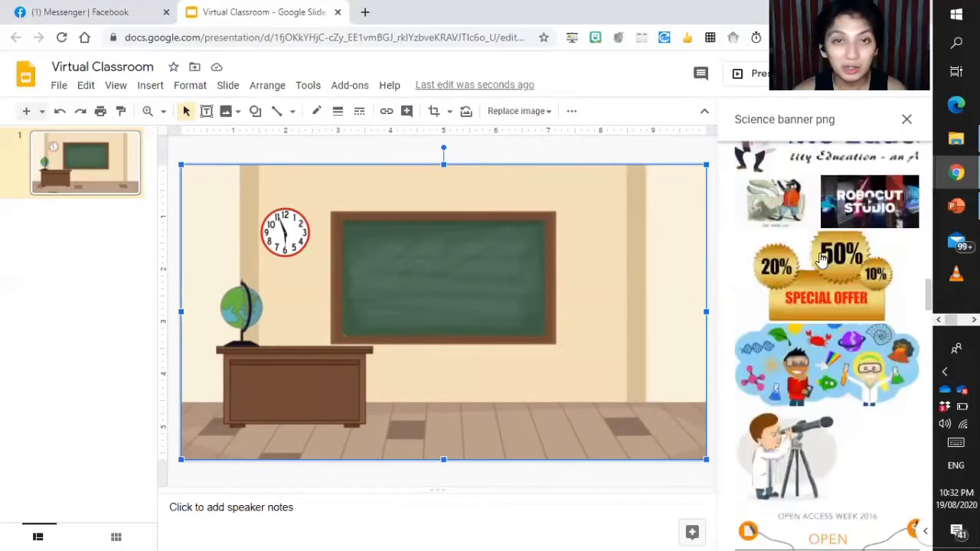
scroll(821, 260, "up", 10)
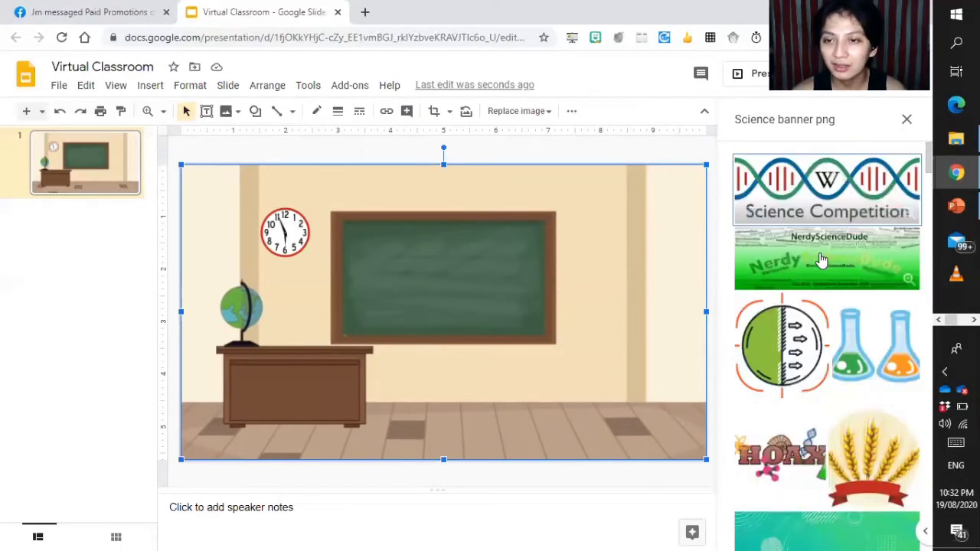
left_click(907, 119)
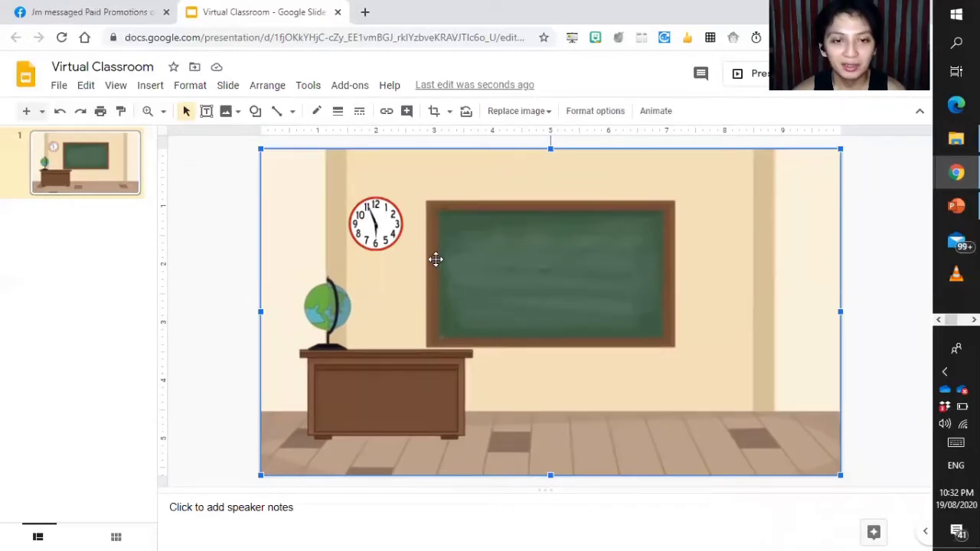
- Switch to the Google Images window and search for "science banner" instead of "animated classroom"
key("alt+Tab")
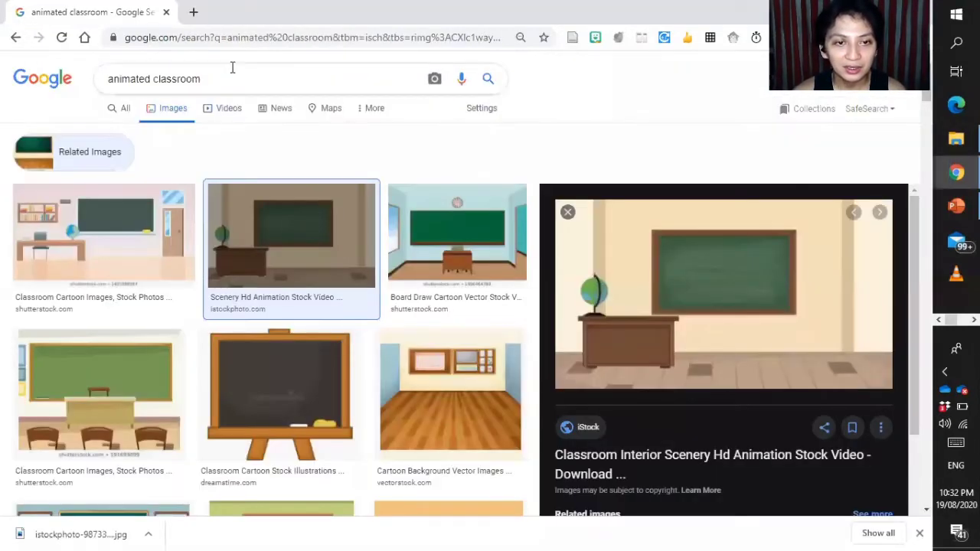
left_click_drag(200, 78, 82, 79)
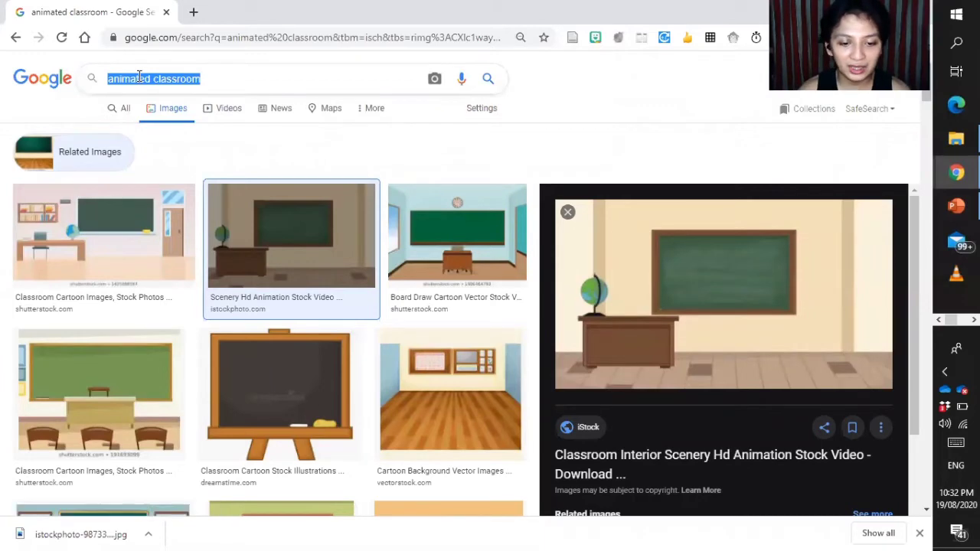
type("Science")
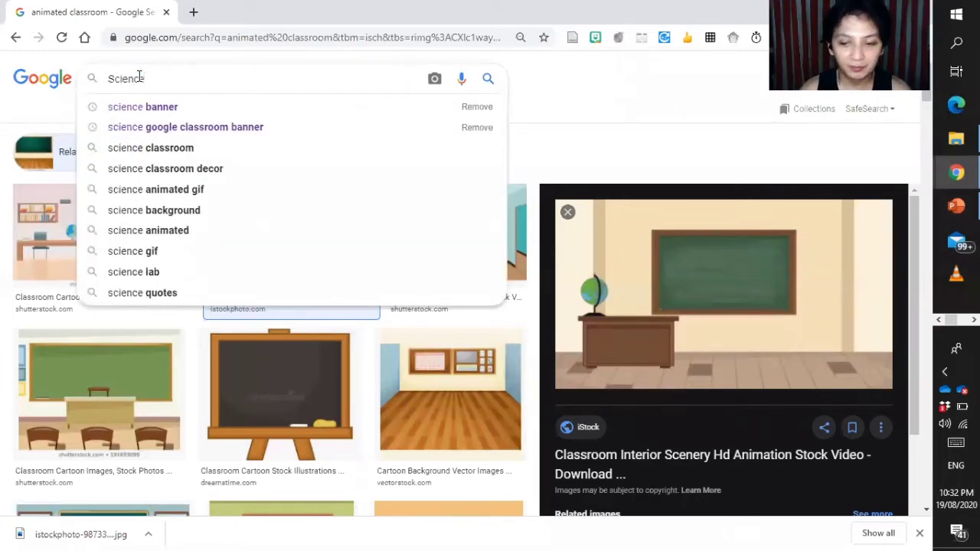
key("Down")
key("Return")
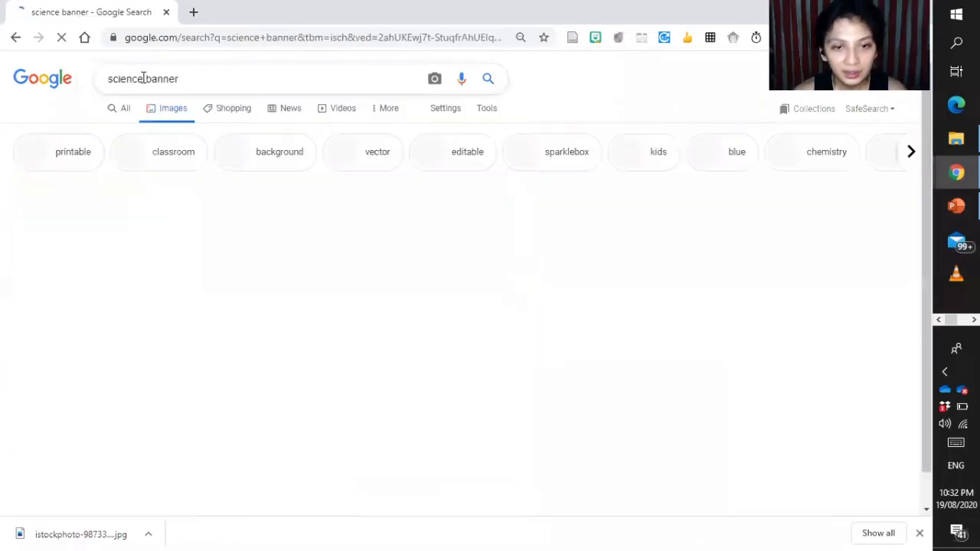
- Examine the science banner images for a wide one that suits the wall above the green board
scroll(668, 238, "down", 3)
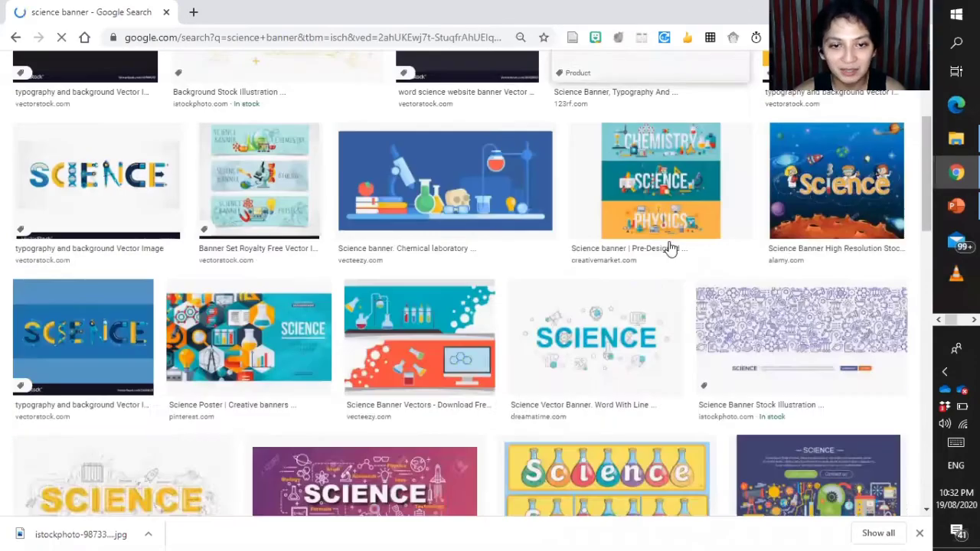
scroll(512, 187, "down", 1)
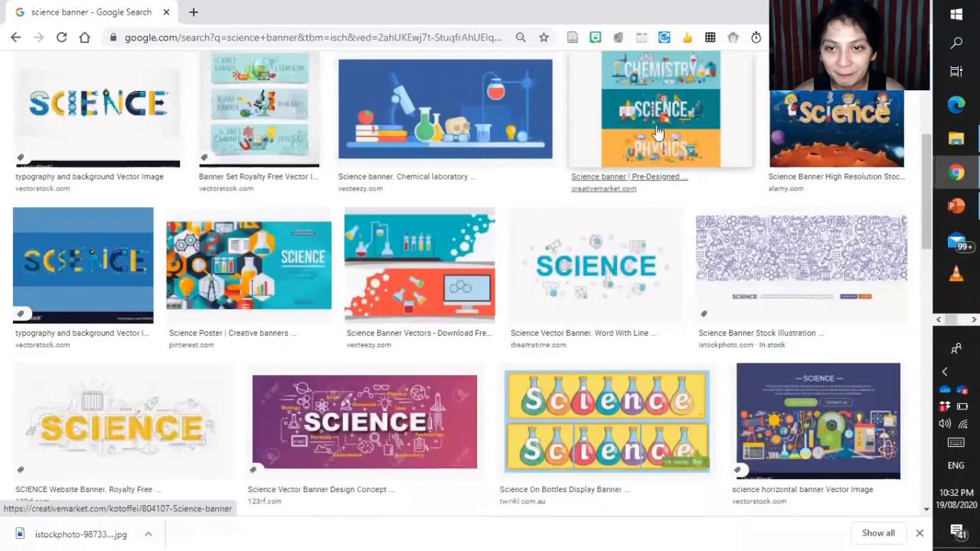
scroll(664, 318, "up", 3)
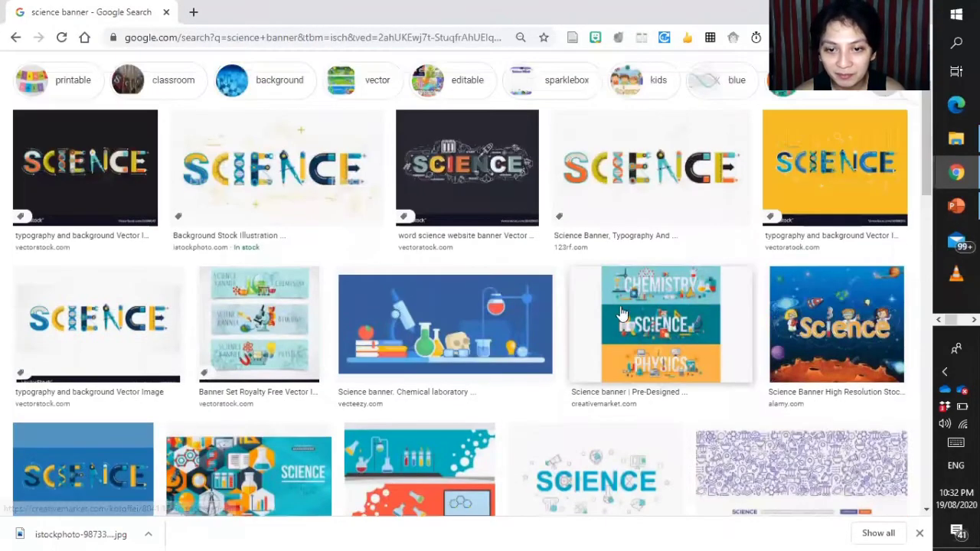
scroll(658, 321, "down", 3)
scroll(645, 321, "up", 2)
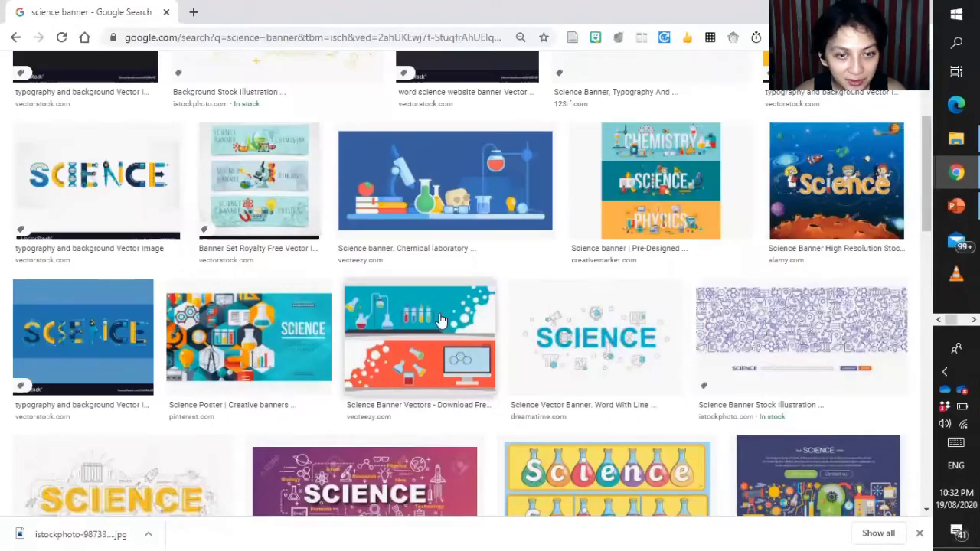
scroll(689, 324, "up", 3)
scroll(701, 337, "down", 1)
scroll(690, 335, "down", 6)
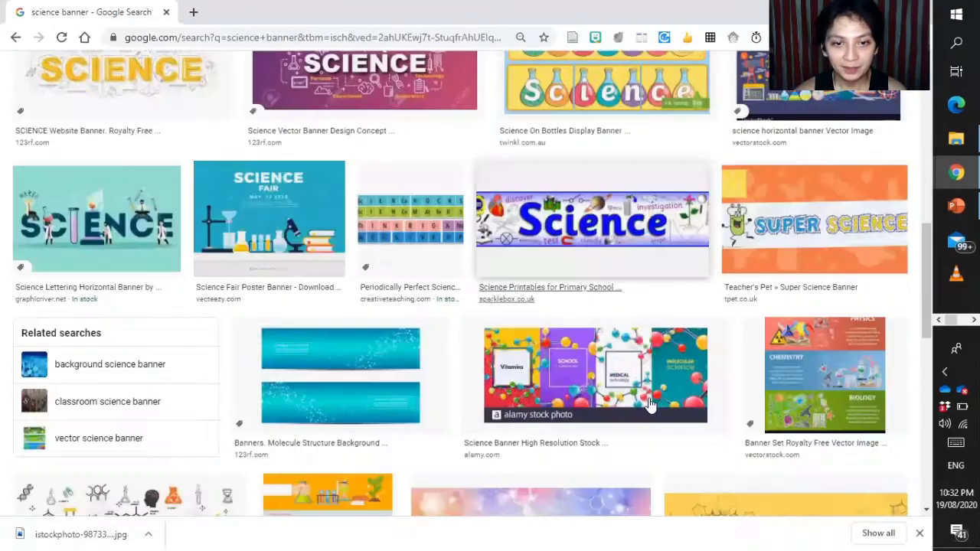
scroll(621, 331, "up", 3)
scroll(620, 334, "down", 3)
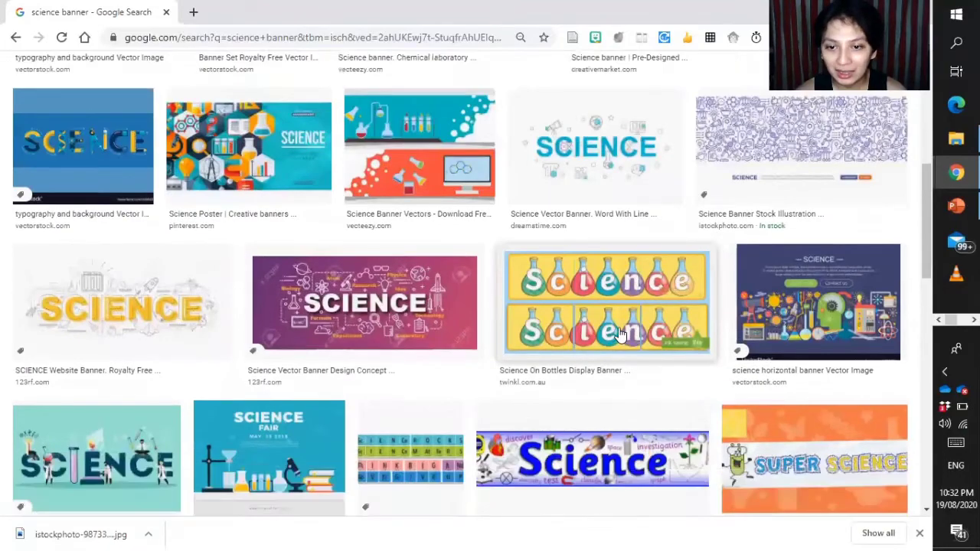
scroll(621, 334, "down", 3)
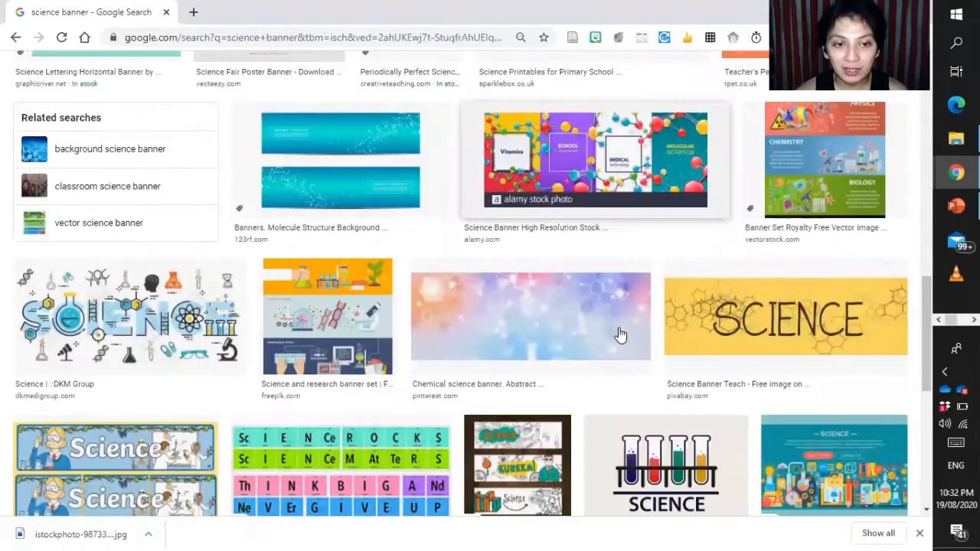
scroll(621, 335, "down", 1)
scroll(619, 337, "up", 2)
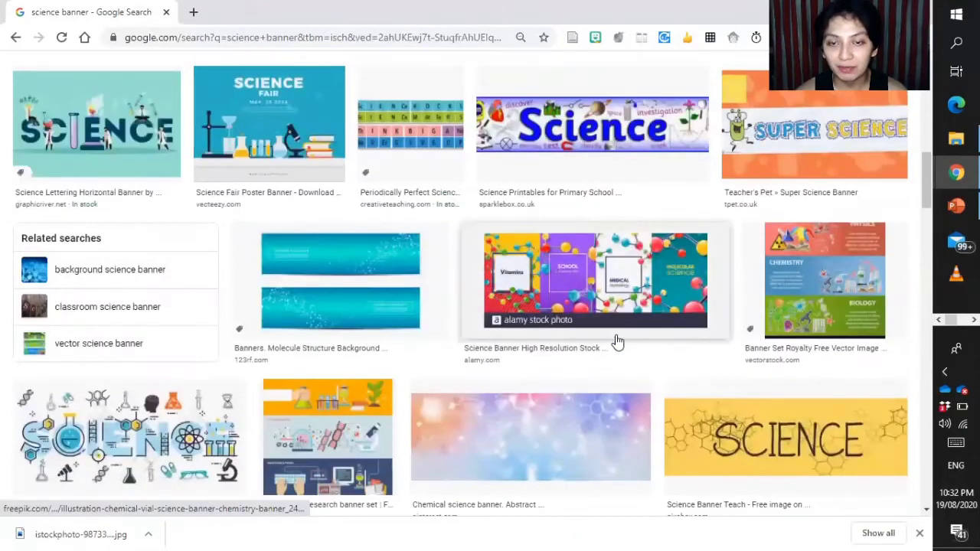
scroll(618, 341, "down", 5)
scroll(617, 342, "down", 3)
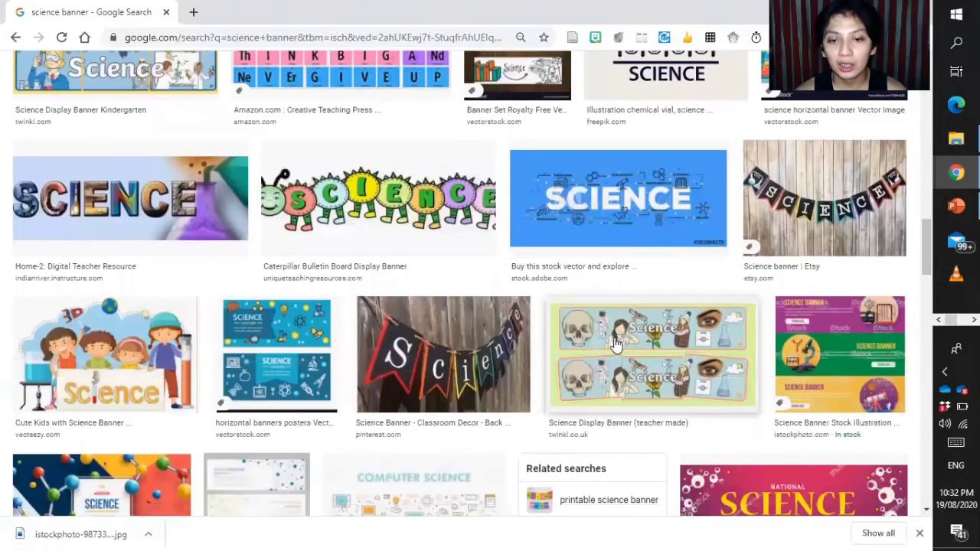
scroll(617, 344, "down", 5)
scroll(620, 343, "up", 2)
scroll(620, 342, "down", 5)
scroll(620, 344, "up", 1)
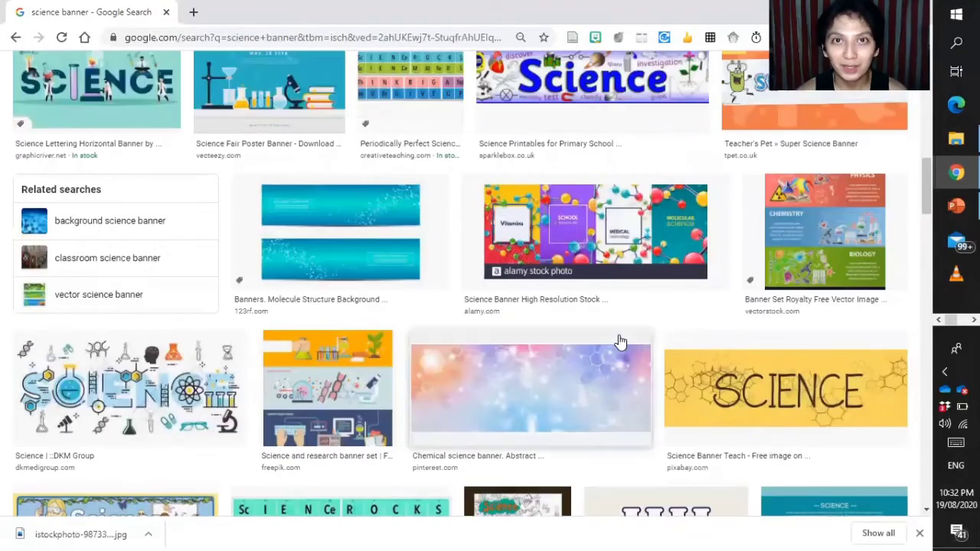
scroll(619, 341, "up", 8)
scroll(615, 343, "down", 3)
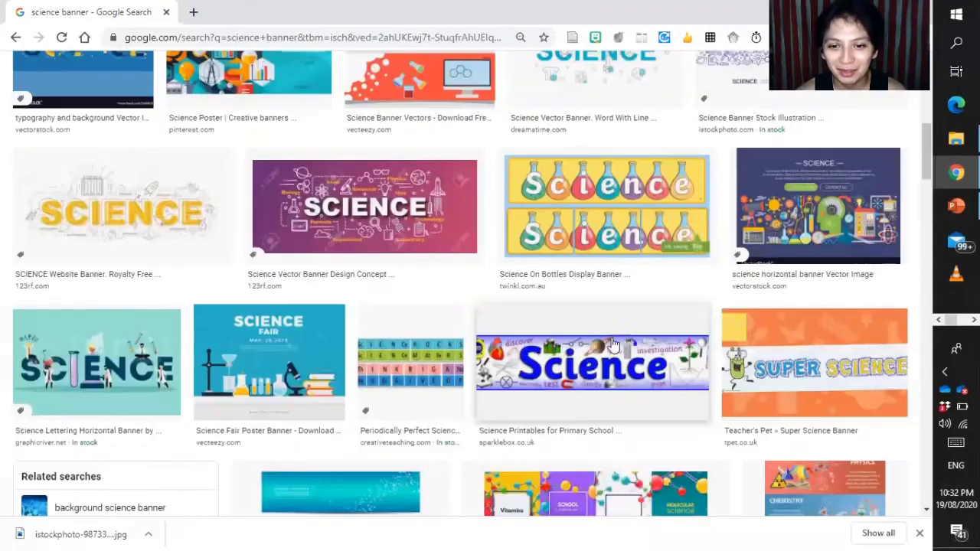
- Open the wide SparkleBox "Science" banner with the blue lettering and copy its image
left_click(611, 382)
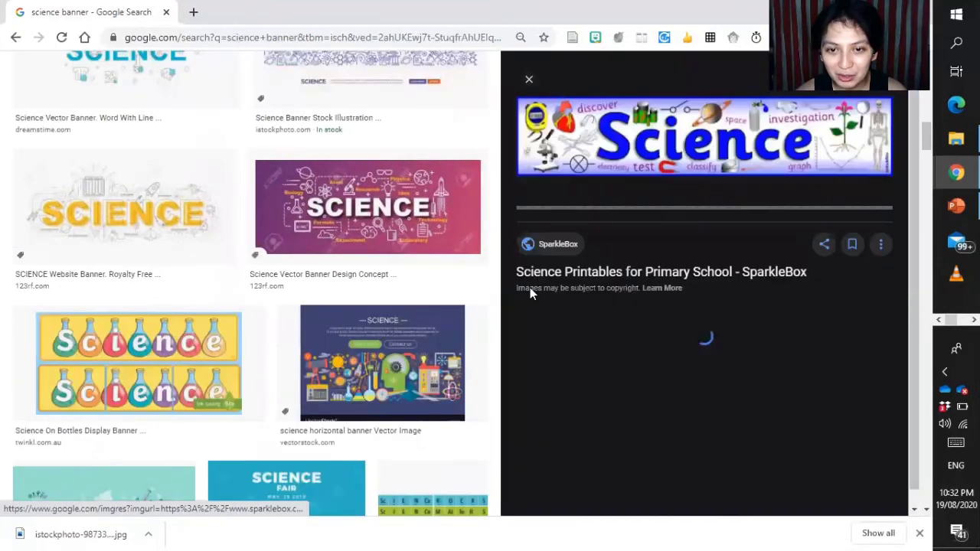
right_click(692, 161)
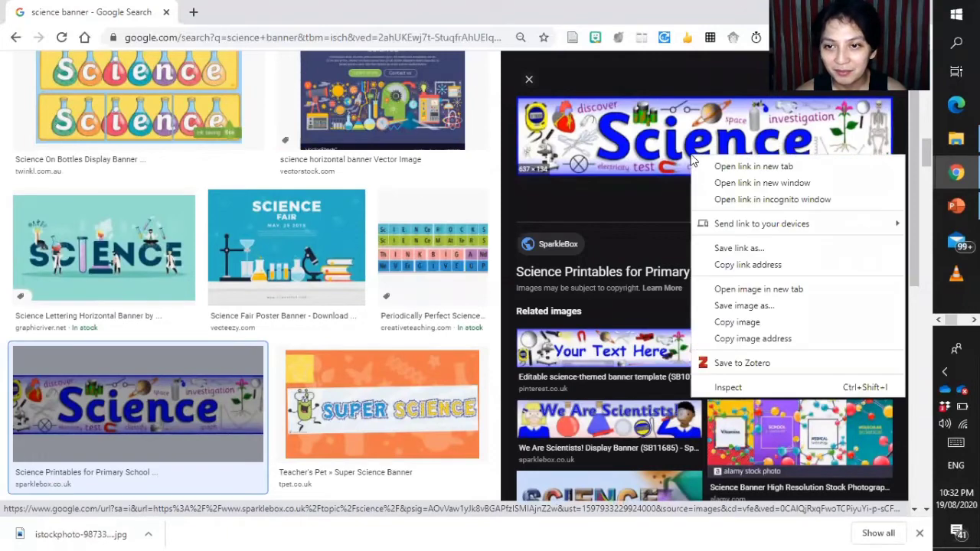
left_click(732, 323)
- Return to the Virtual Classroom slide, paste the Science banner and move it up over the top of the green board
key("alt+Tab")
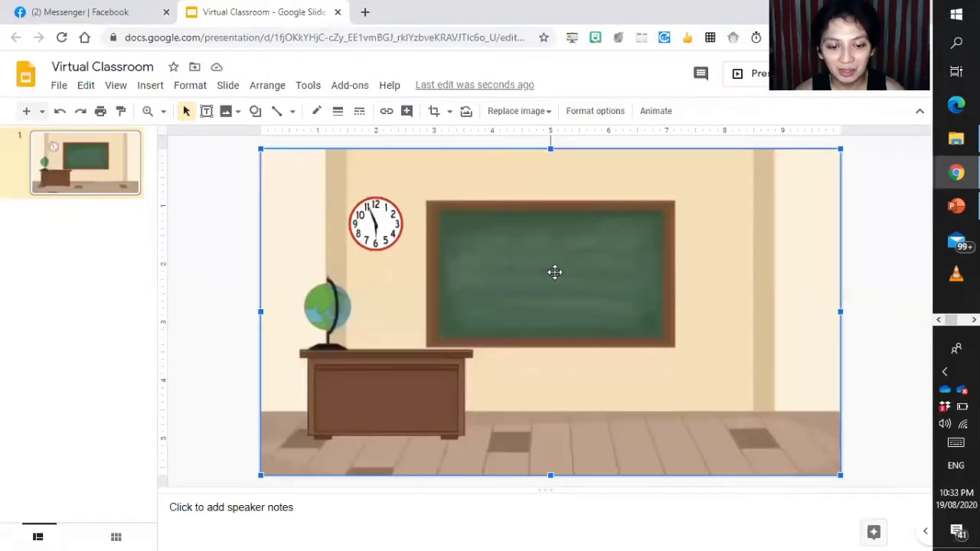
key("ctrl+v")
left_click_drag(597, 311, 594, 205)
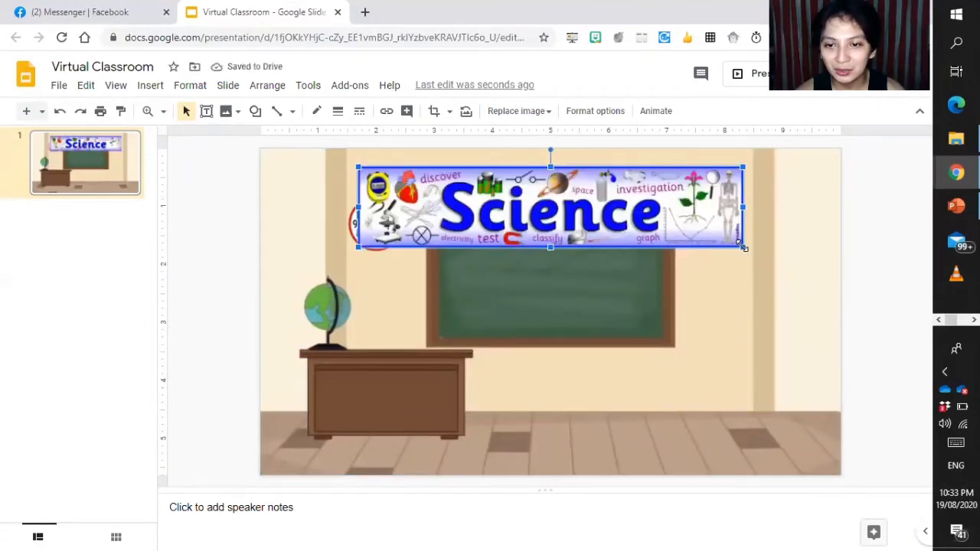
- Shrink the Science banner proportionally and move it above the green board, leaving it slightly wider than the board
left_click_drag(742, 246, 653, 228)
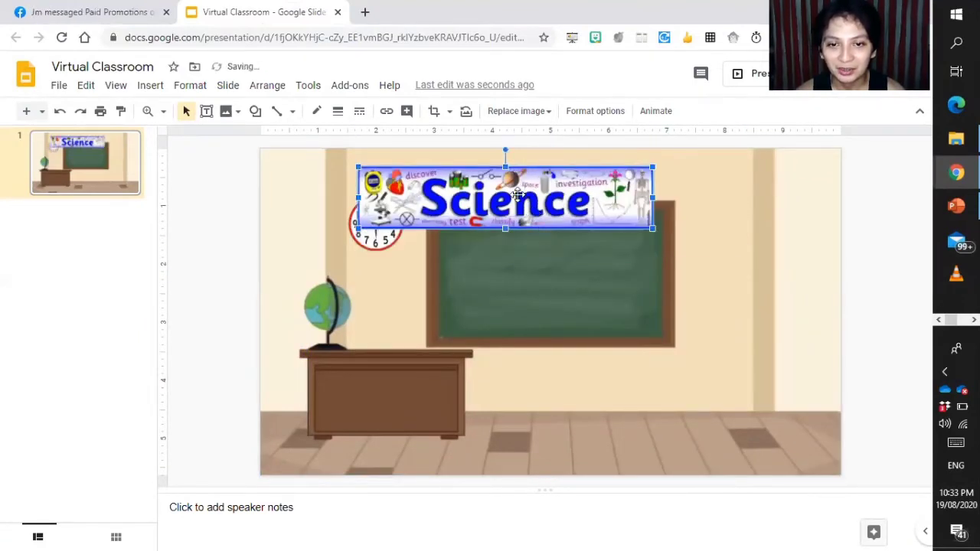
left_click_drag(518, 195, 574, 186)
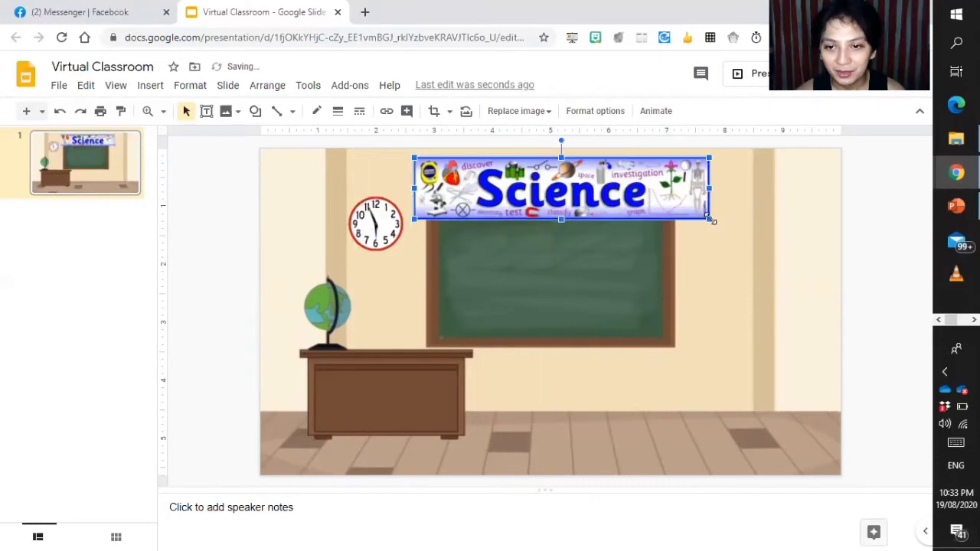
left_click_drag(709, 217, 685, 215)
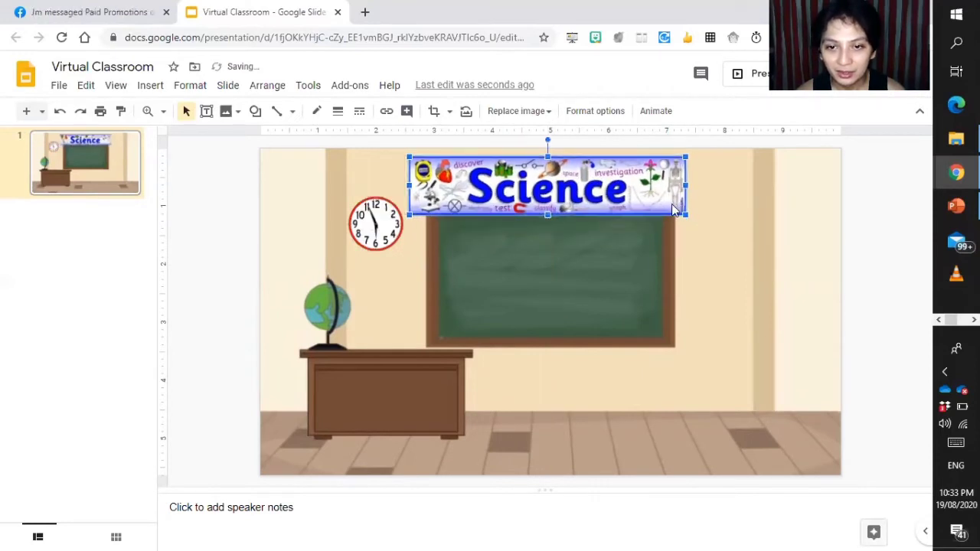
double_click(516, 214)
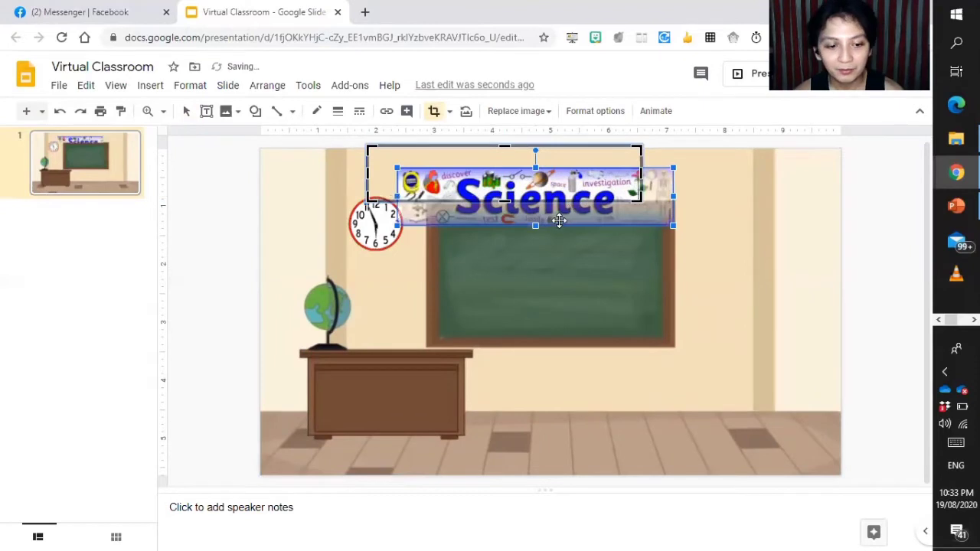
left_click_drag(556, 217, 556, 217)
key("Escape")
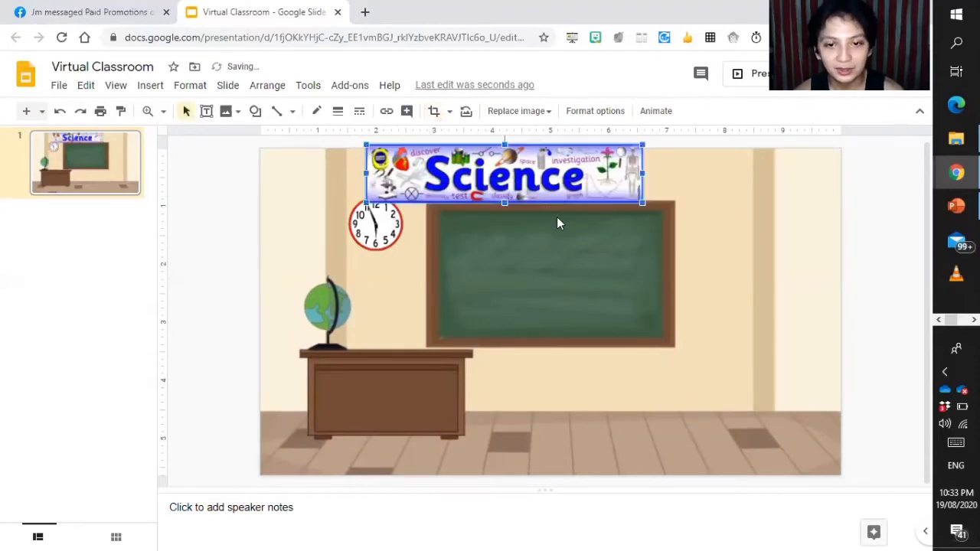
- Shrink the Science banner until it is narrower than the green board and centre it on the wall just above the board
left_click_drag(536, 170, 577, 212)
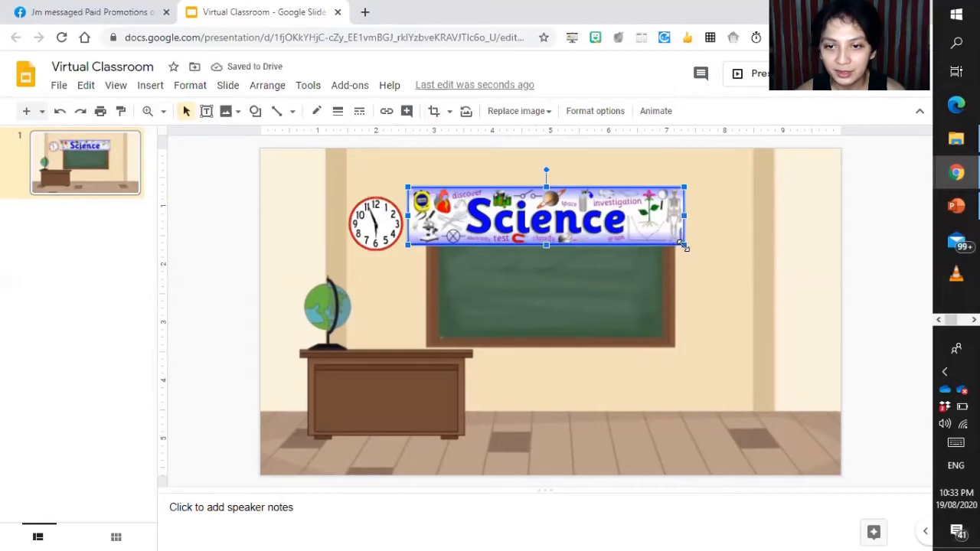
left_click_drag(664, 236, 641, 210)
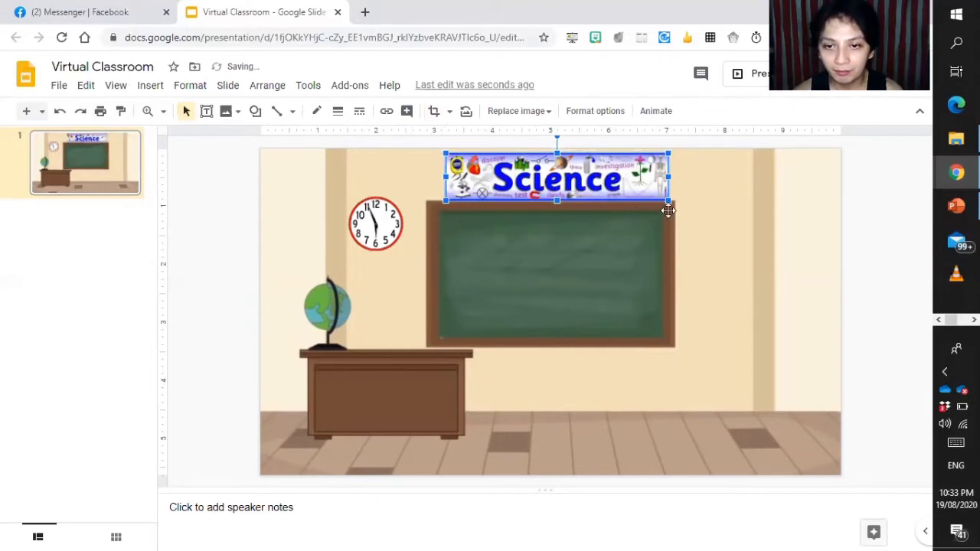
left_click_drag(641, 185, 606, 189)
left_click(622, 343)
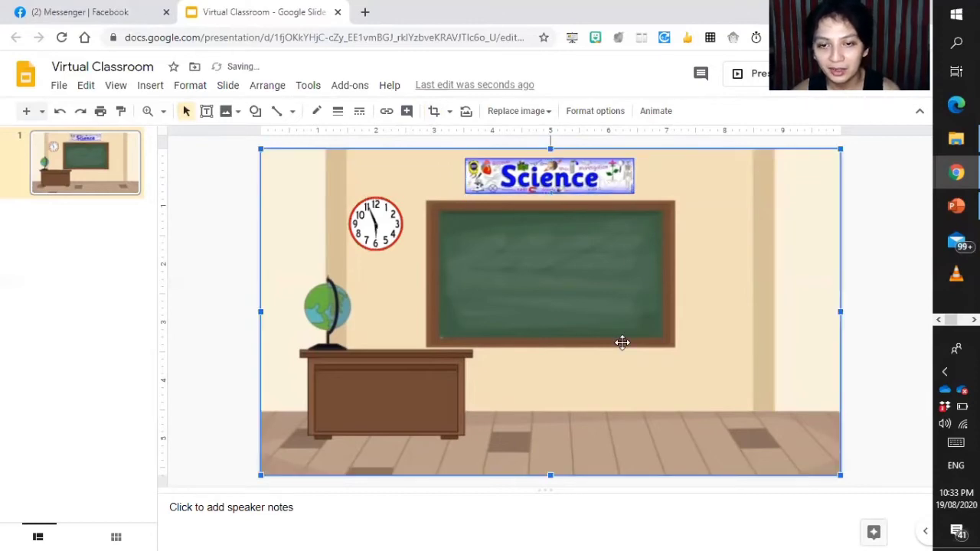
left_click_drag(596, 175, 602, 175)
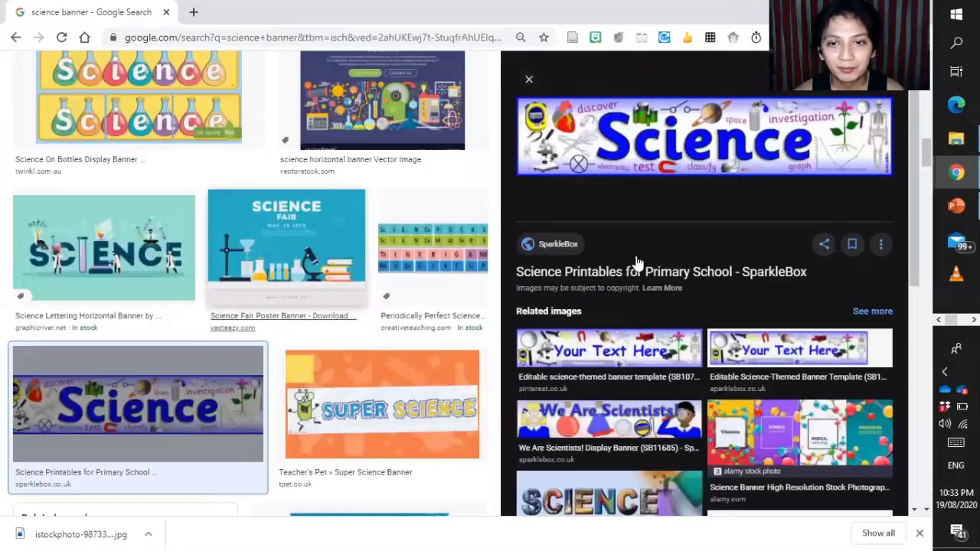
- Switch to the Google Images window and search for "book shelf" instead of "science banner"
scroll(619, 192, "up", 10)
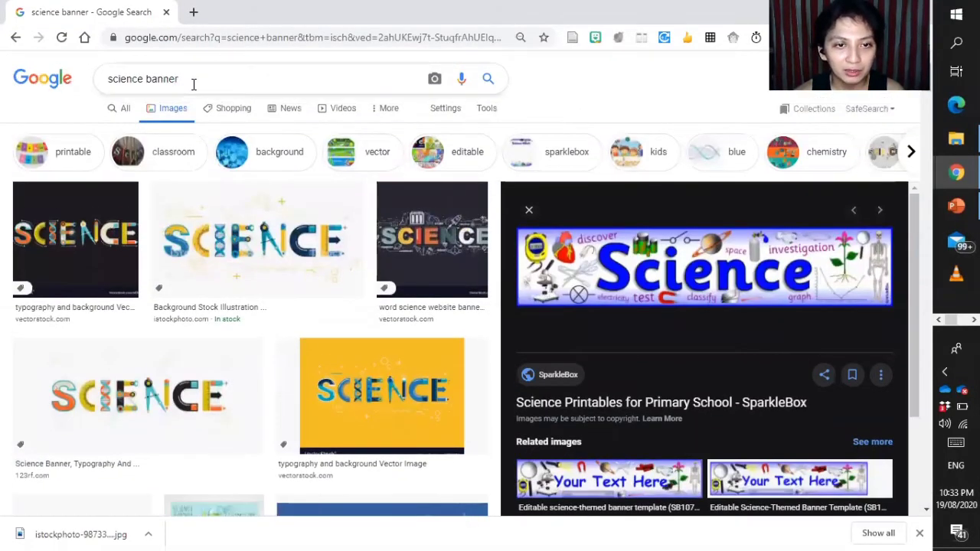
triple_click(100, 81)
type("book sh")
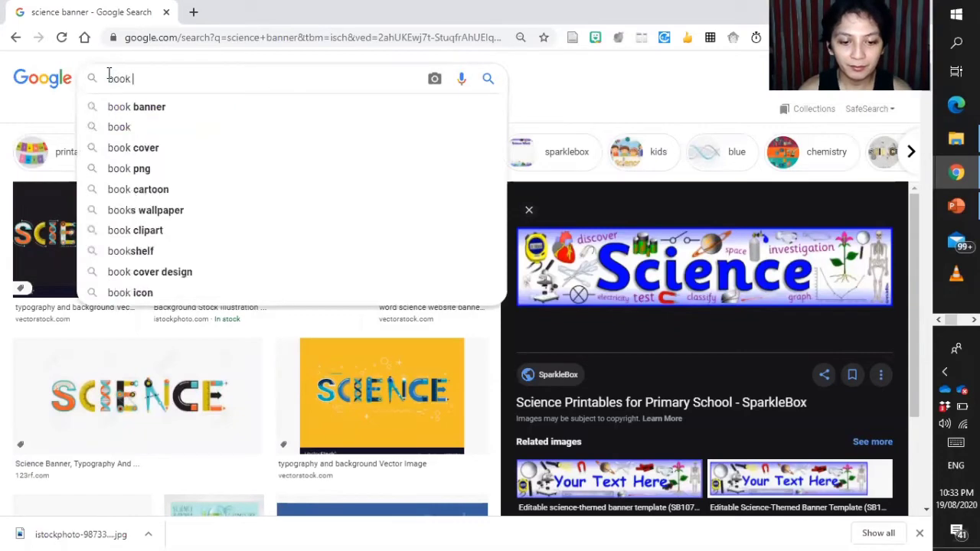
type("elf")
key("Return")
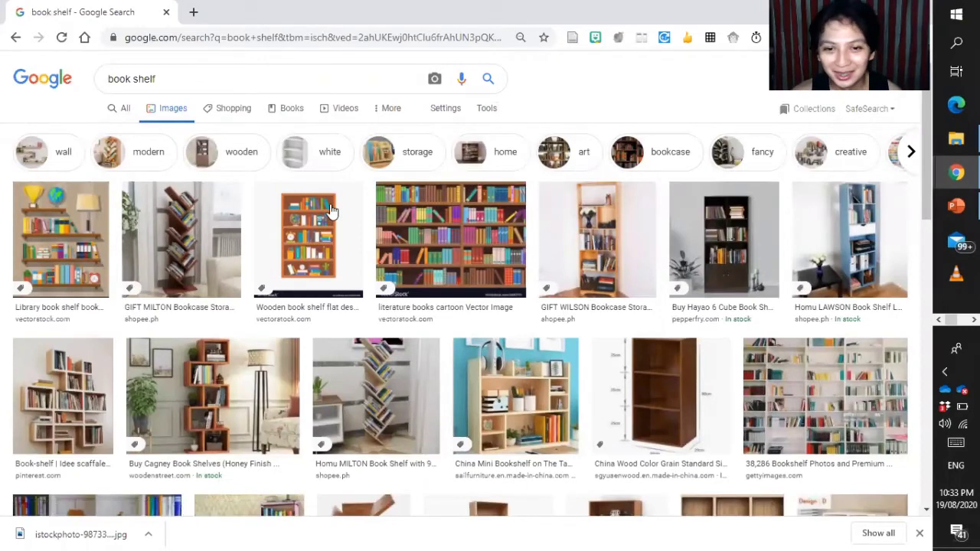
- Refine the image search to "book shelf png" and narrow it further to "animated bookshelf png"
left_click(251, 84)
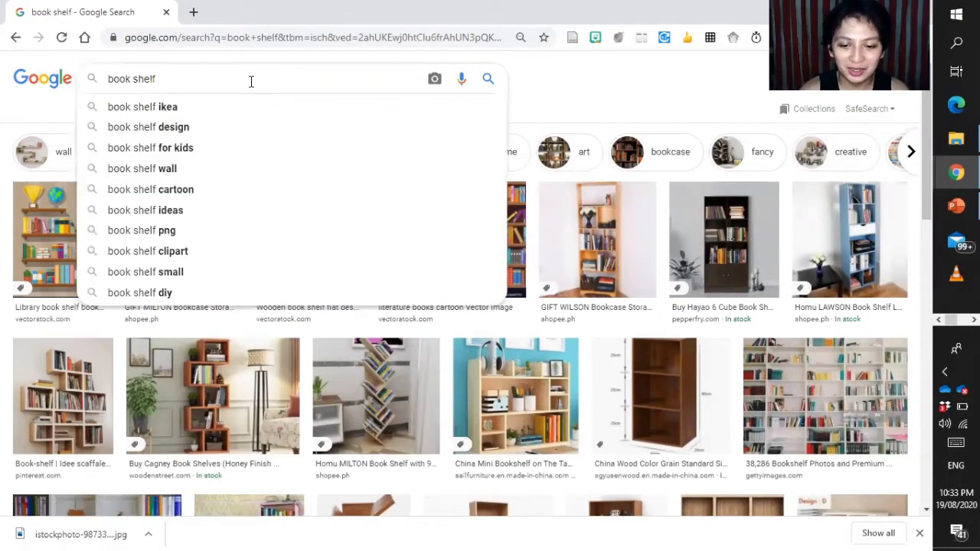
type("png")
key("Return")
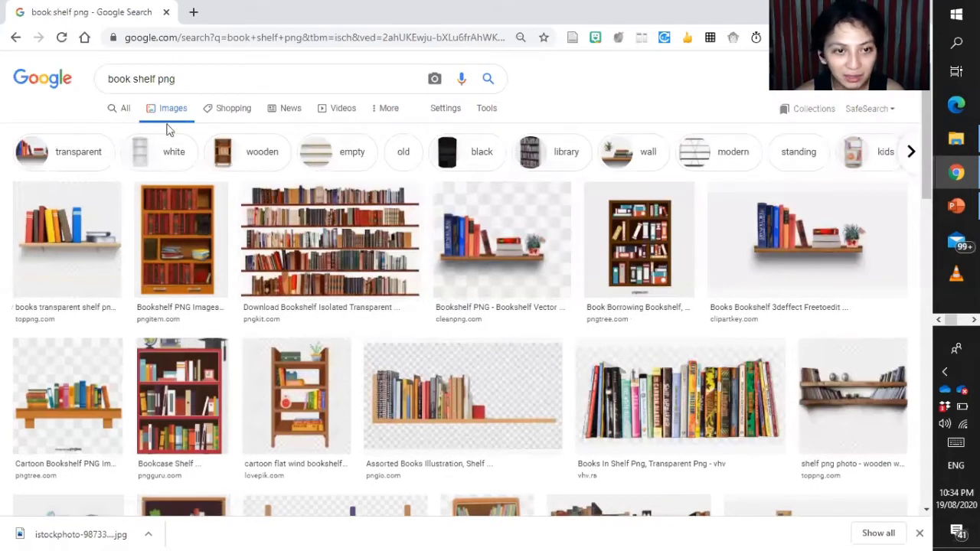
left_click(132, 79)
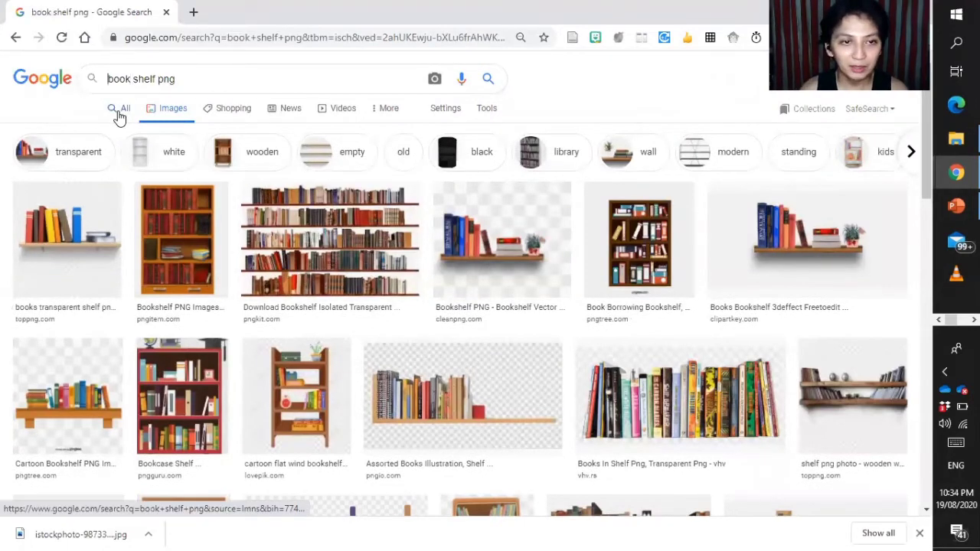
type("animated")
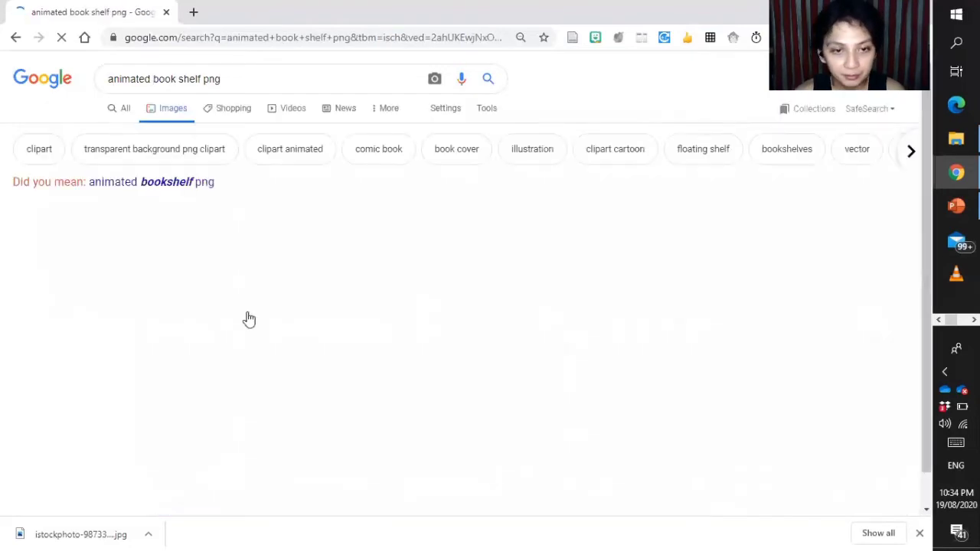
left_click(178, 184)
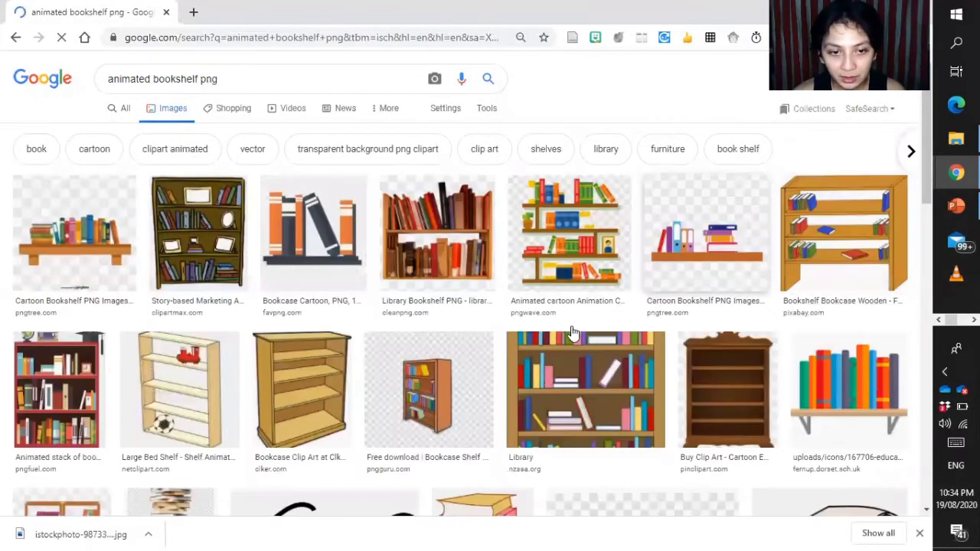
- Examine the bookshelf images for one that suits the classroom wall, including a closer look at the red bookcase with the globe on top
scroll(684, 341, "down", 1)
scroll(684, 340, "down", 1)
scroll(820, 311, "up", 2)
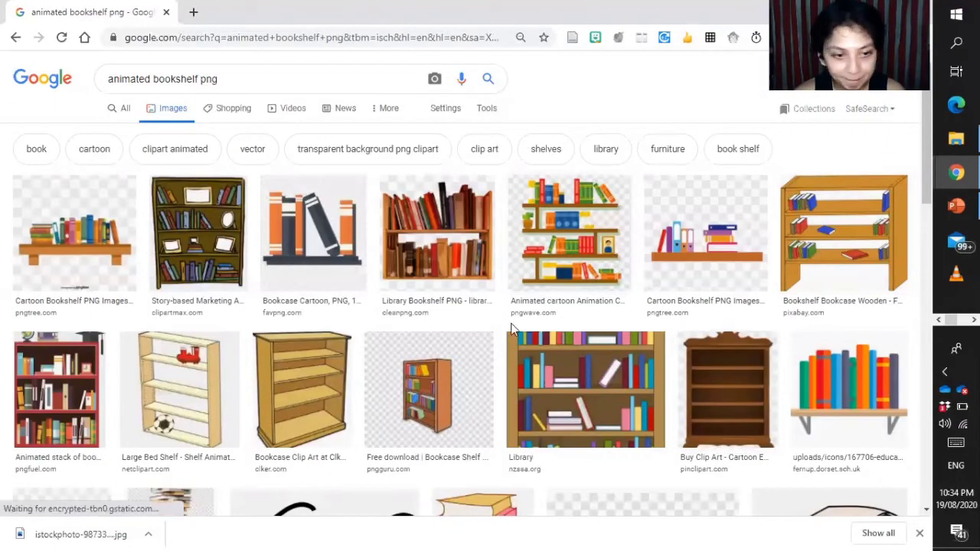
scroll(544, 374, "down", 3)
left_click(65, 184)
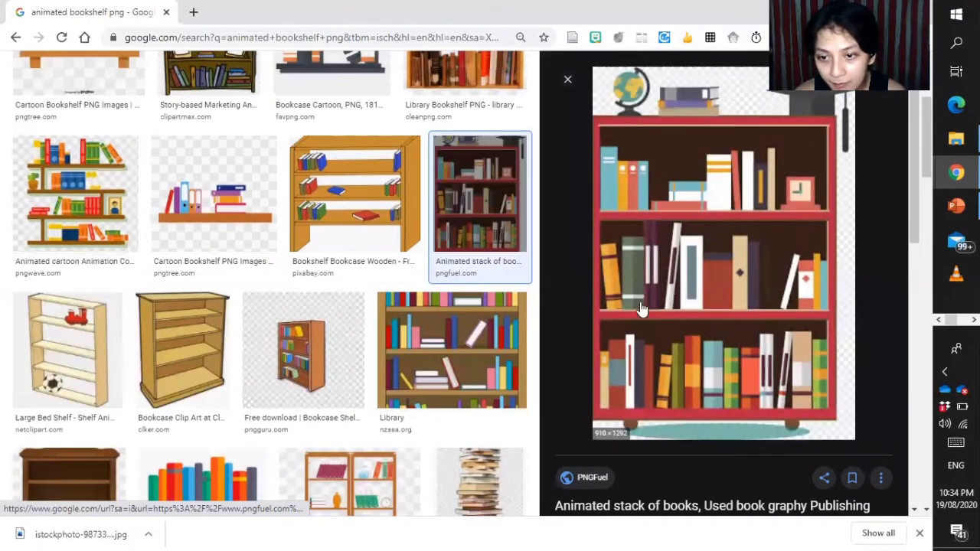
scroll(296, 241, "down", 2)
scroll(775, 165, "up", 4)
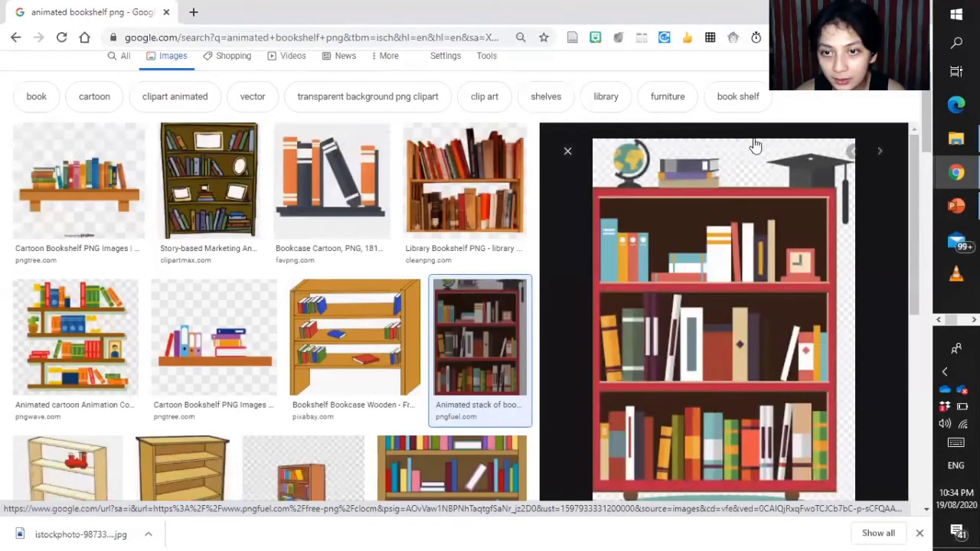
left_click(568, 154)
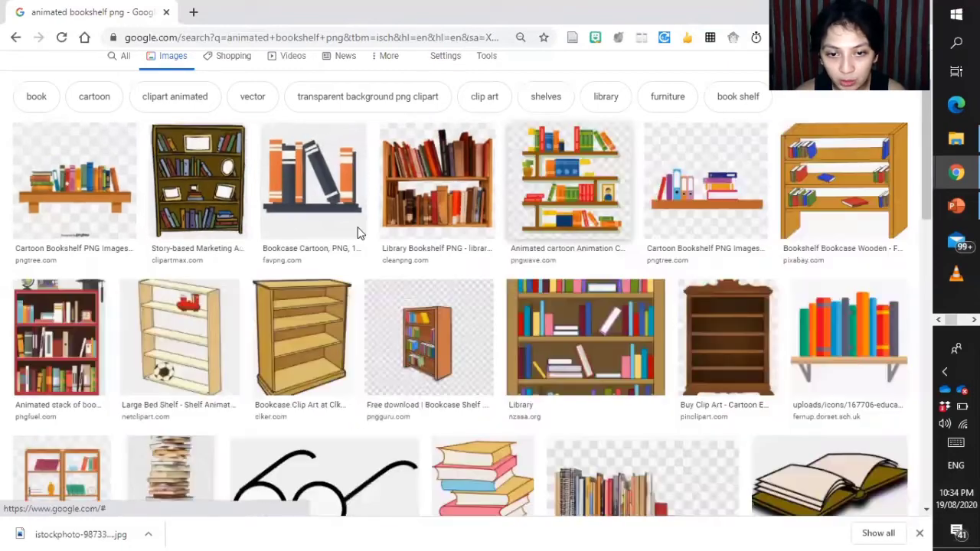
- Open the bracketed wall shelf image with the row of colourful books, copy it and return to the Virtual Classroom slide
scroll(412, 255, "down", 2)
left_click(869, 201)
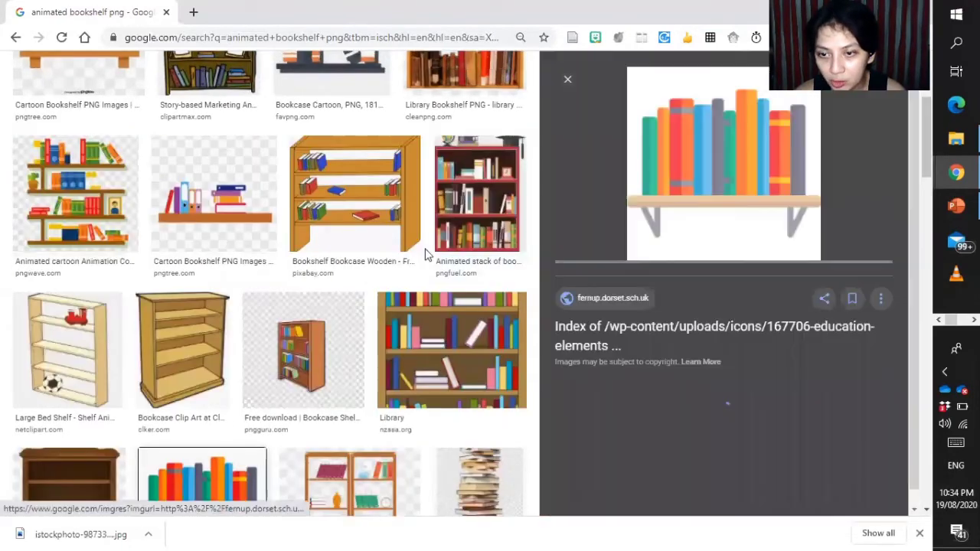
right_click(722, 179)
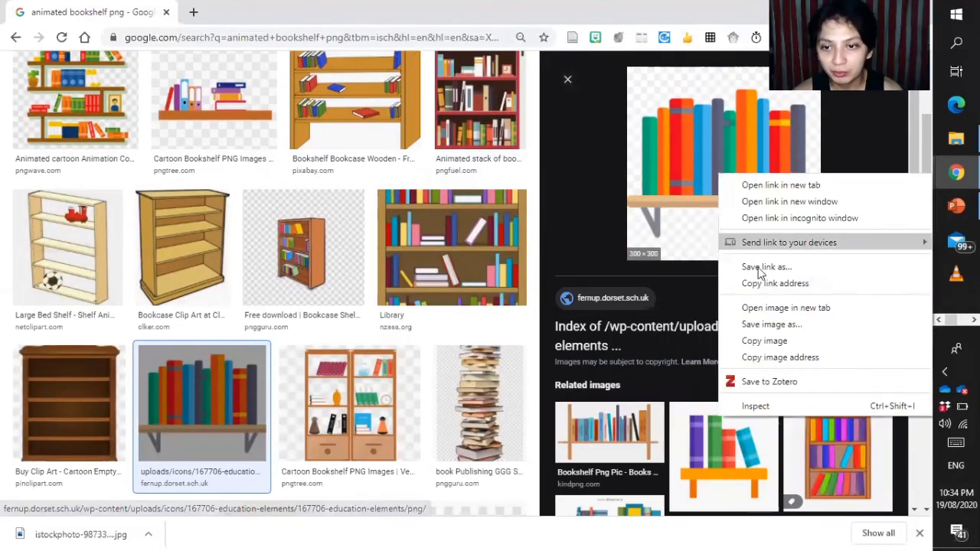
left_click(763, 342)
key("alt+Tab")
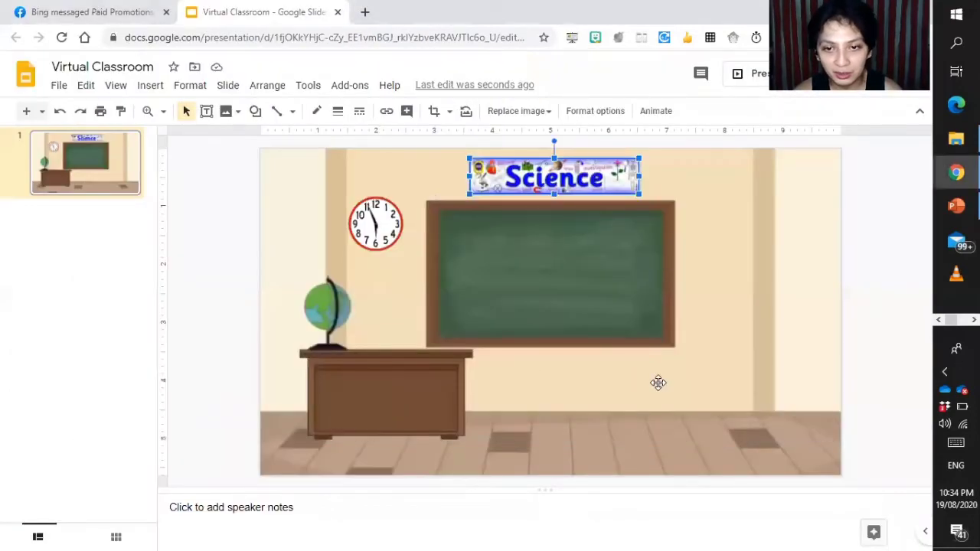
left_click(658, 383)
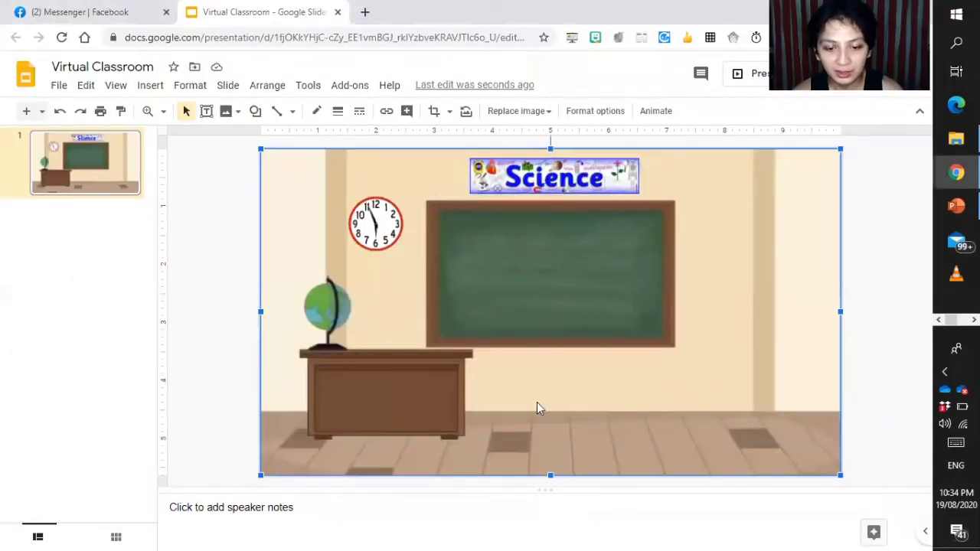
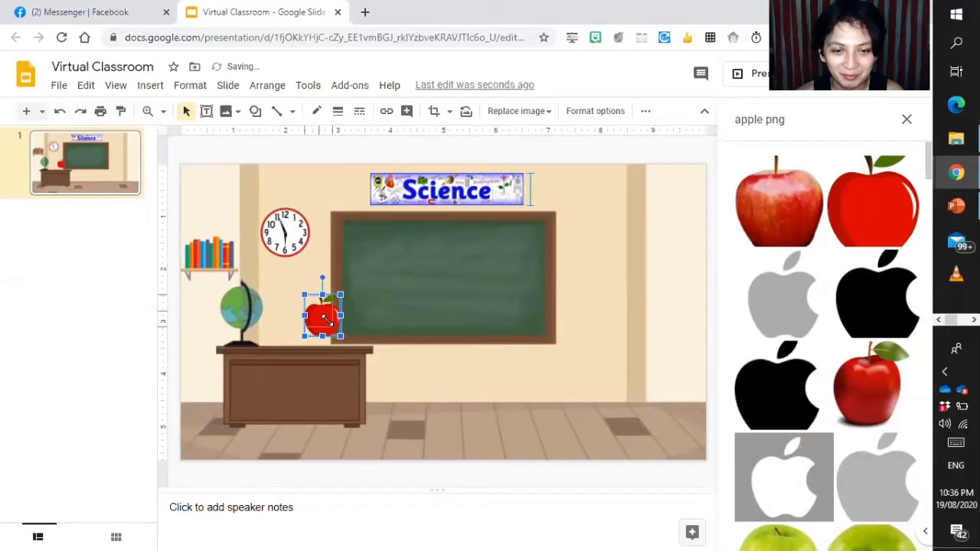
- Shrink the red apple and nudge it down and left until it rests on the desk beside the globe
key("Down")
key("Down")
key("Down")
key("Down")
key("Down")
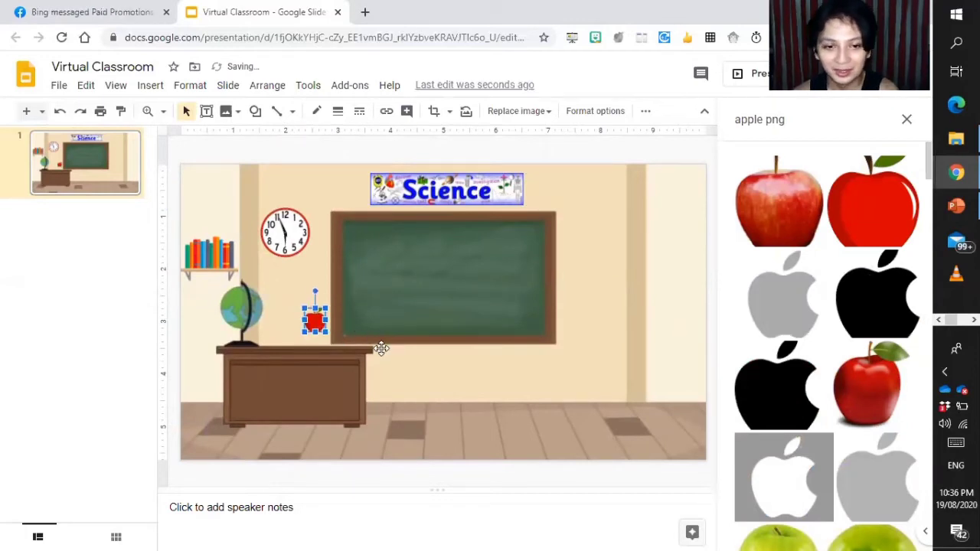
key("Left")
key("Left")
key("Left")
key("Left")
key("Left")
key("Down")
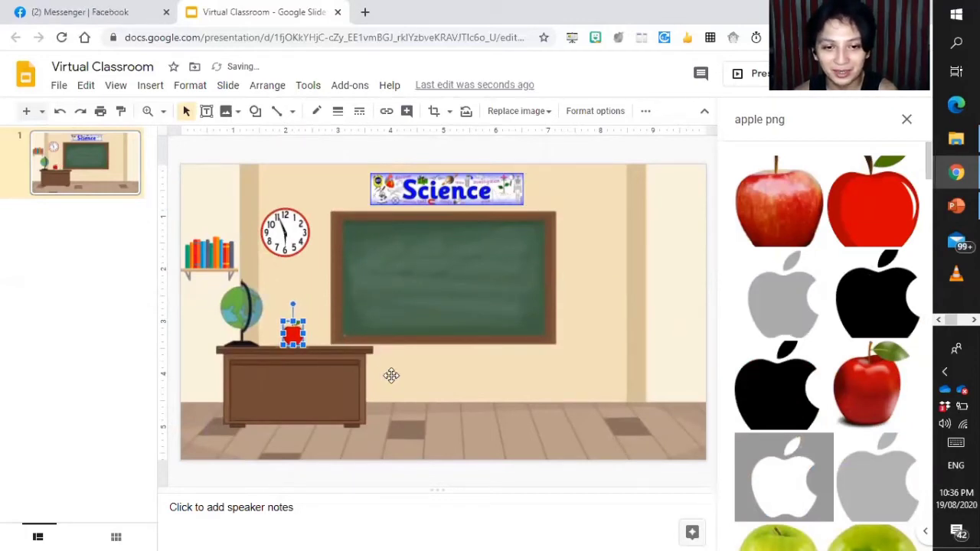
left_click(396, 375)
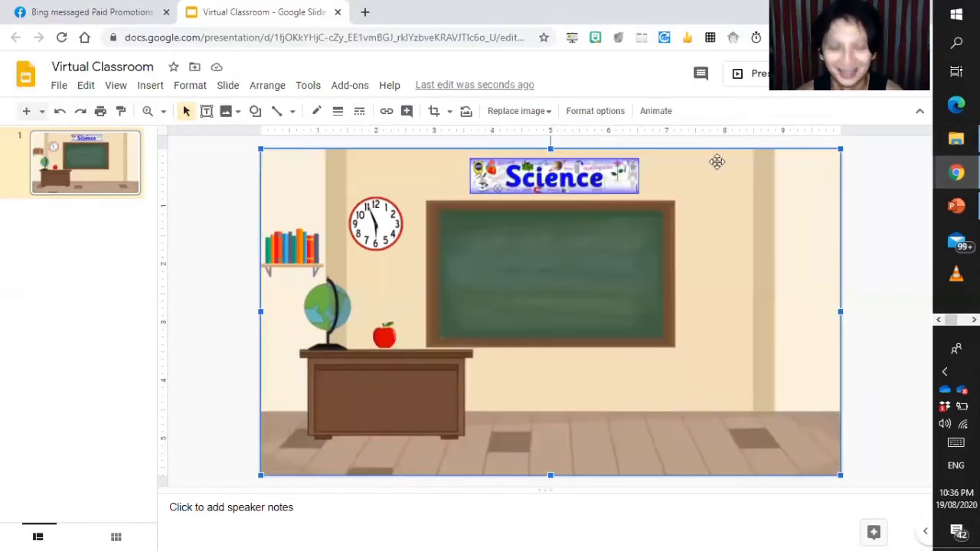
- Switch to the Google Images window and search for "animated skeletal system png" instead of "apple png"
key("alt+Tab")
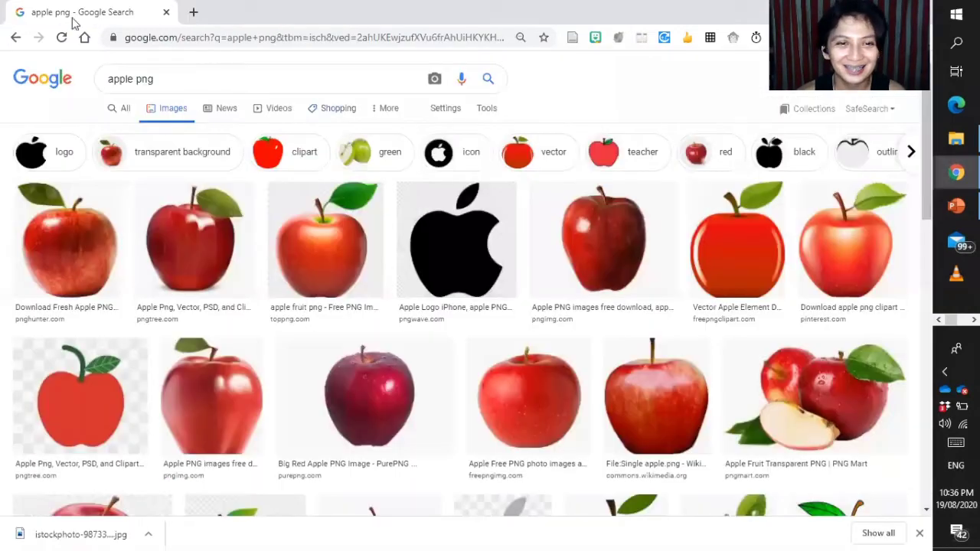
double_click(132, 80)
type("animated")
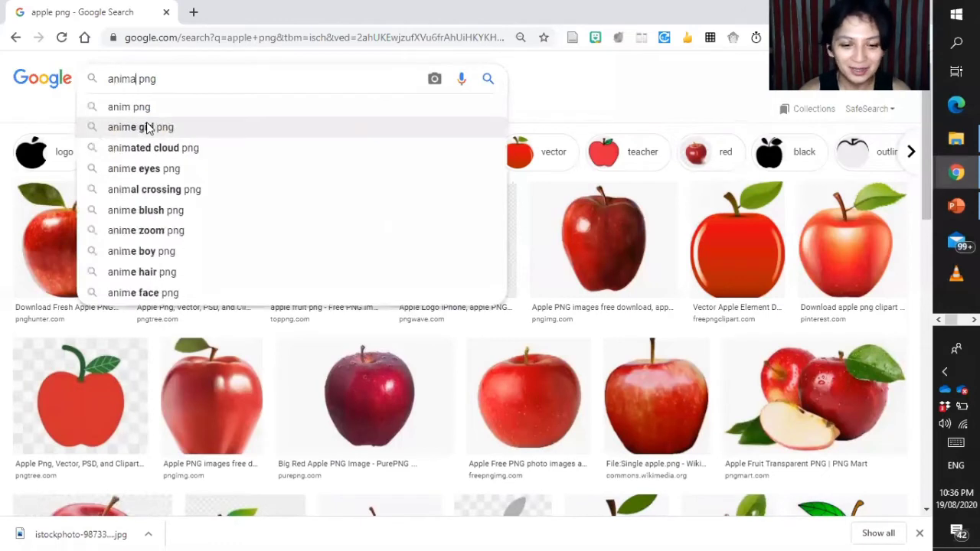
type(" skeletal systm")
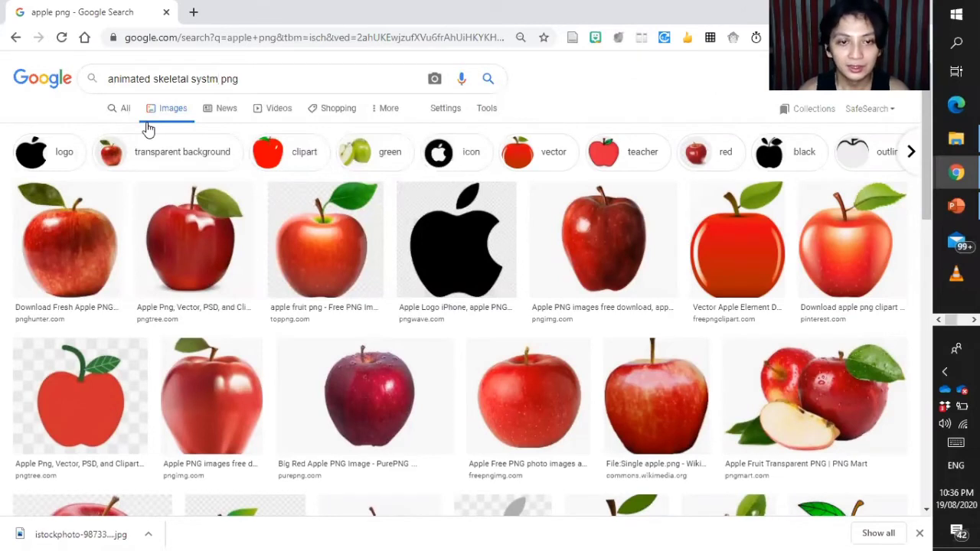
type("em")
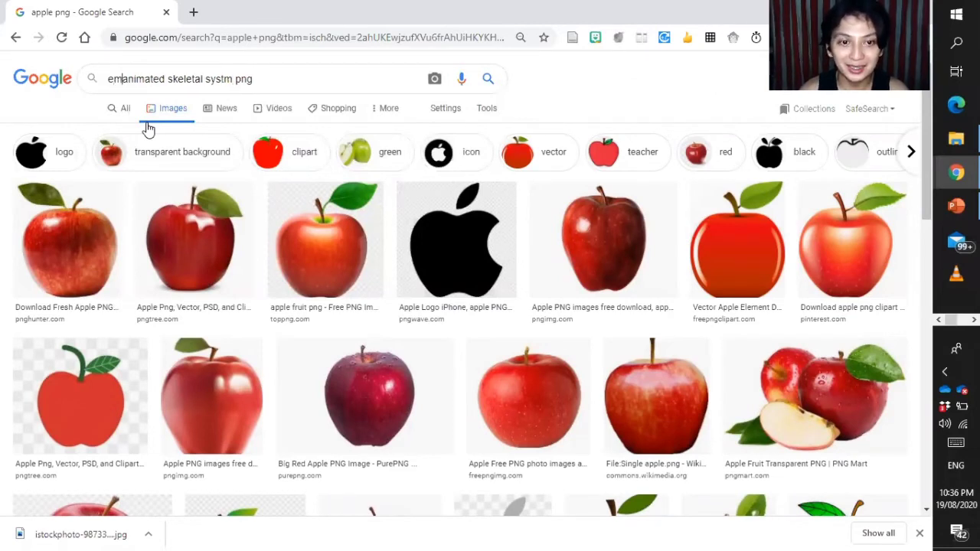
key("BackSpace")
key("BackSpace")
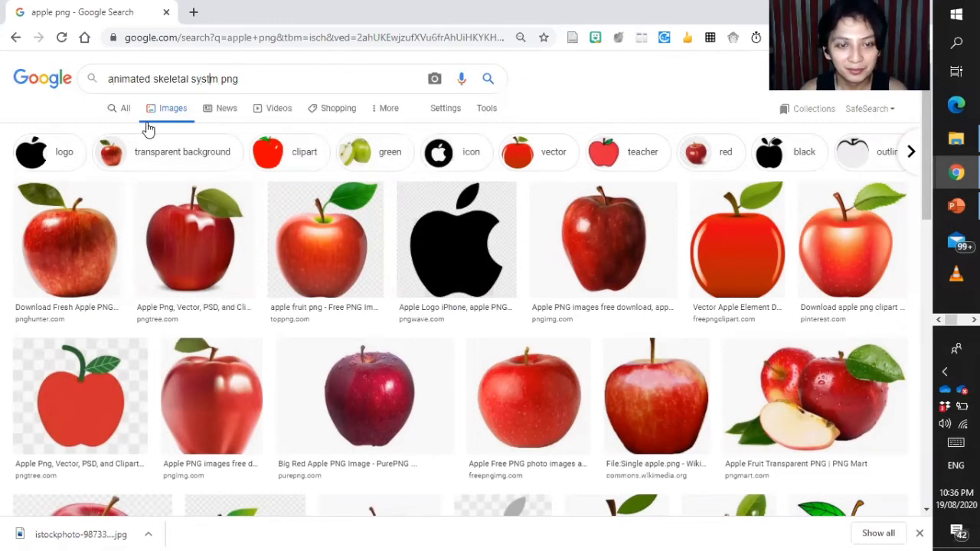
key("Return")
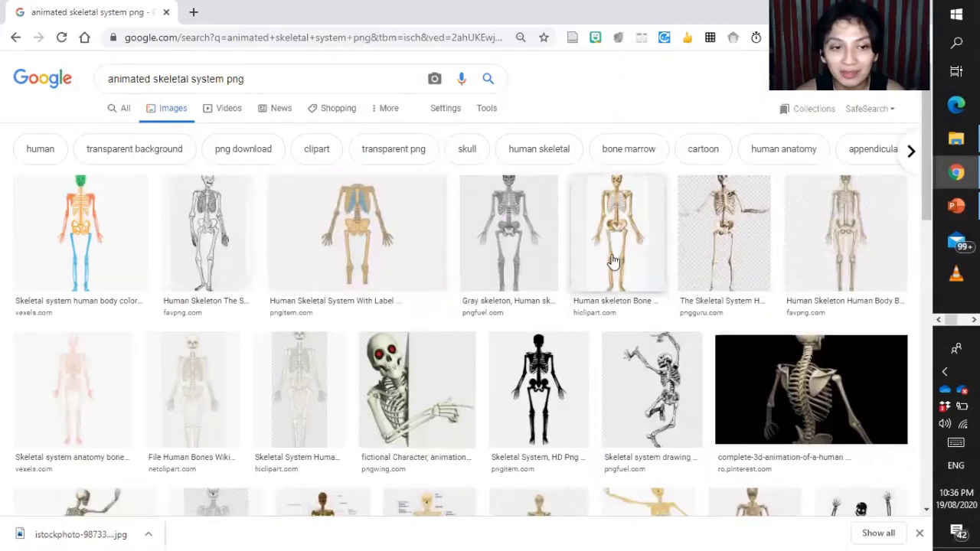
- Look through the skeleton image results for one that would suit the classroom
scroll(348, 255, "down", 4)
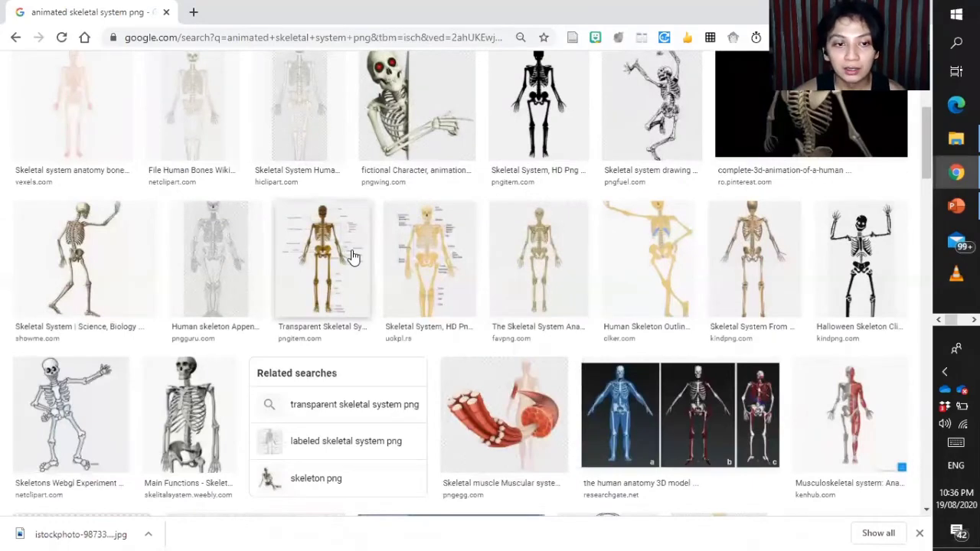
scroll(264, 366, "down", 4)
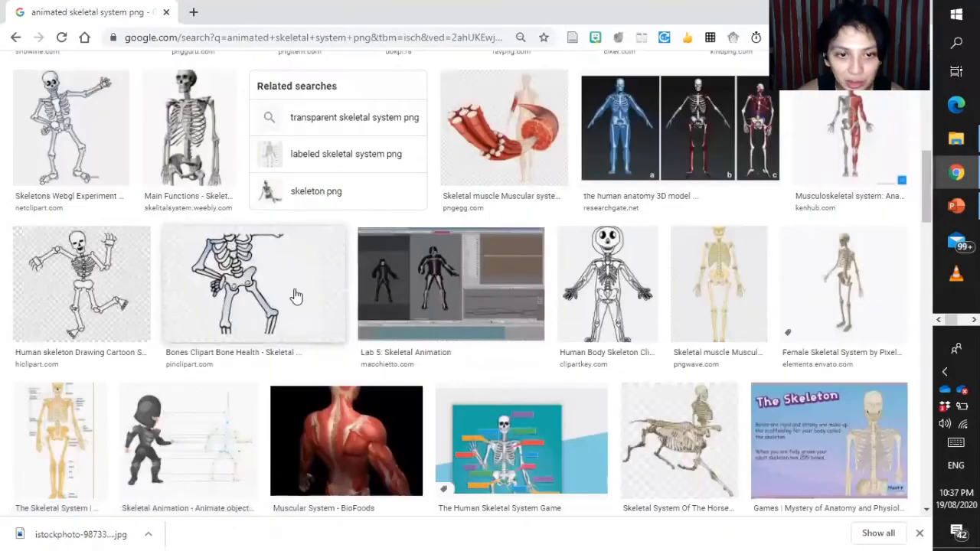
scroll(303, 302, "up", 3)
scroll(299, 322, "down", 3)
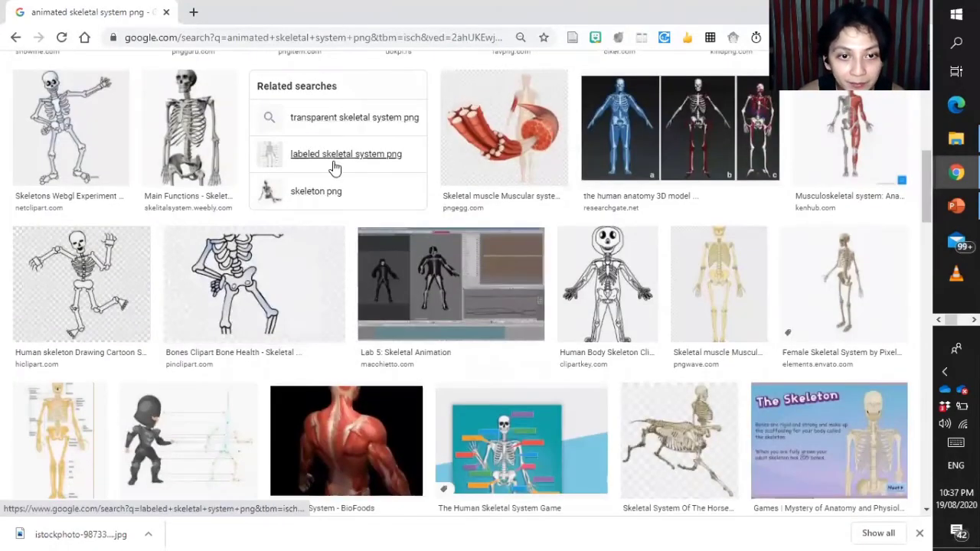
scroll(339, 225, "up", 1)
scroll(345, 253, "down", 5)
scroll(441, 256, "up", 5)
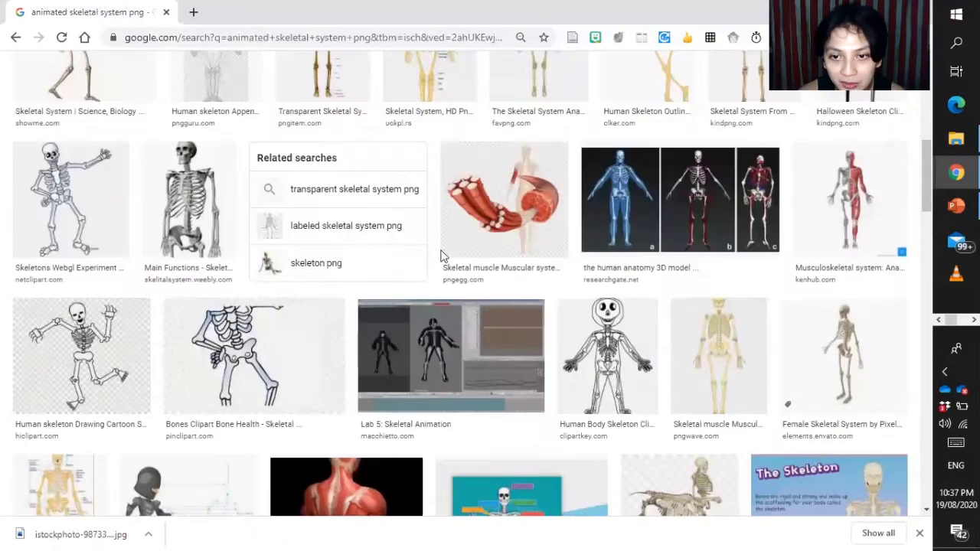
scroll(441, 256, "up", 10)
- Preview the gray skeleton from pngfuel.com and look through its related images
left_click(512, 228)
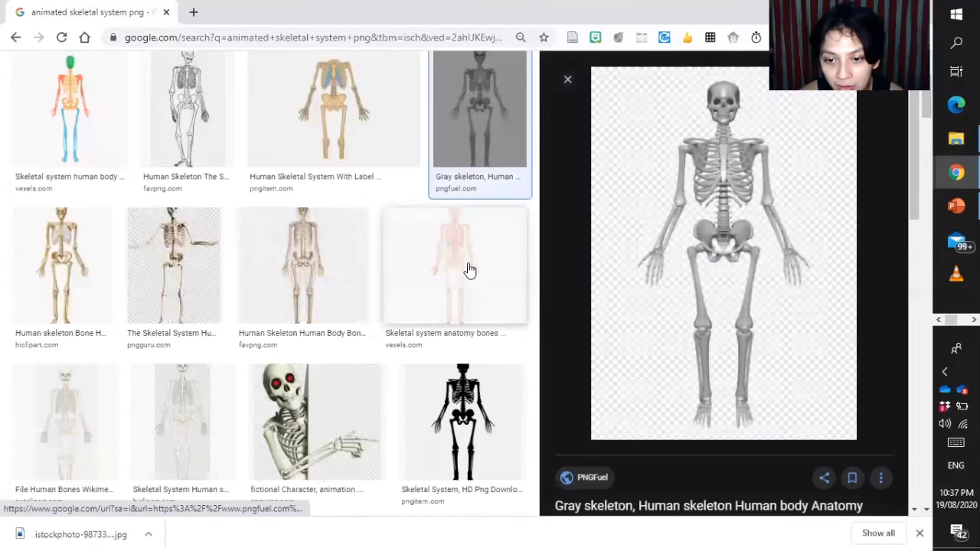
scroll(540, 230, "down", 4)
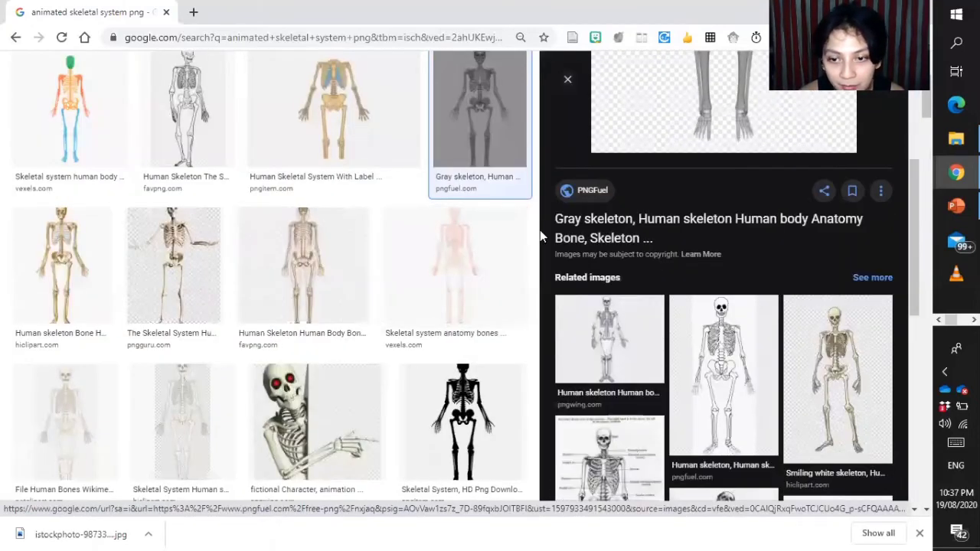
scroll(540, 233, "down", 1)
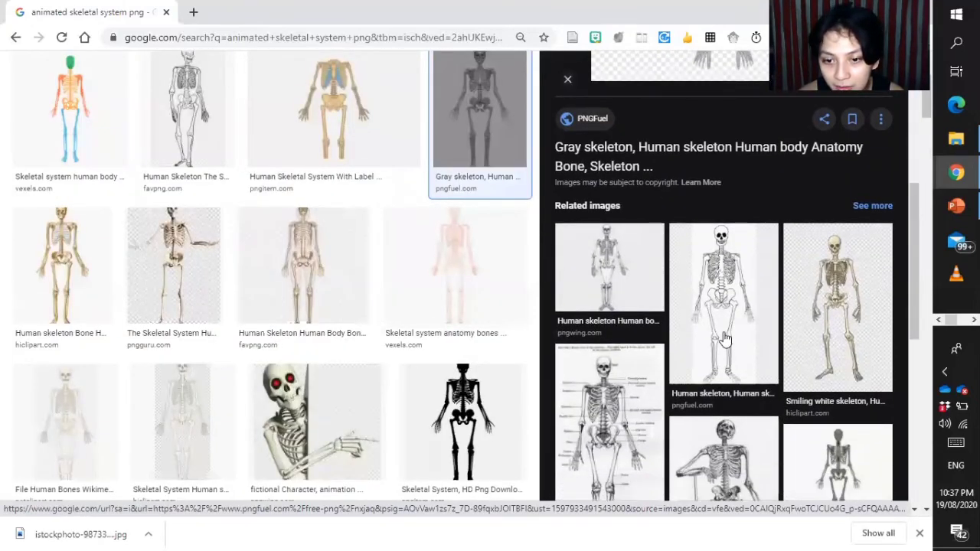
scroll(724, 339, "down", 4)
scroll(195, 168, "up", 2)
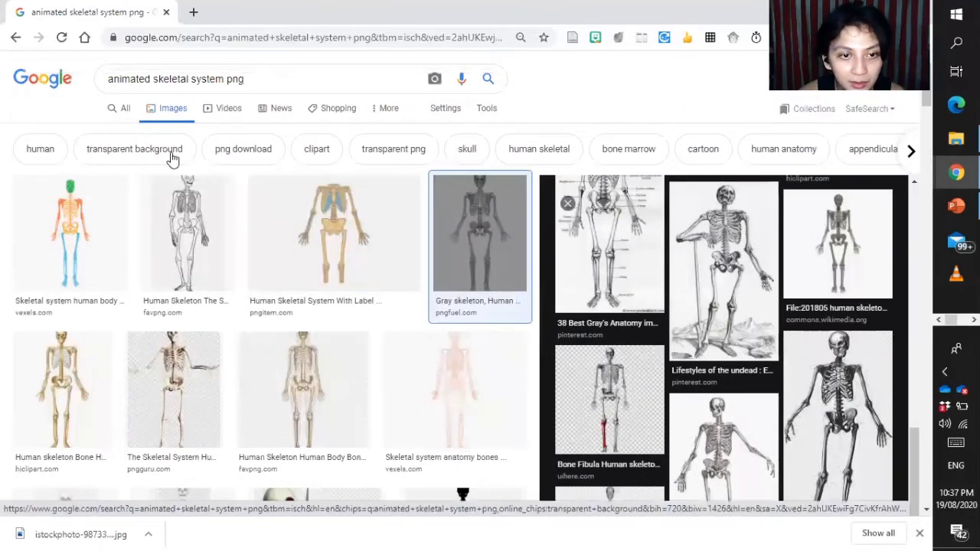
- Filter the skeleton results by transparent background and preview the pink Vexels skeleton and the golden HiClipart skeleton
left_click(176, 154)
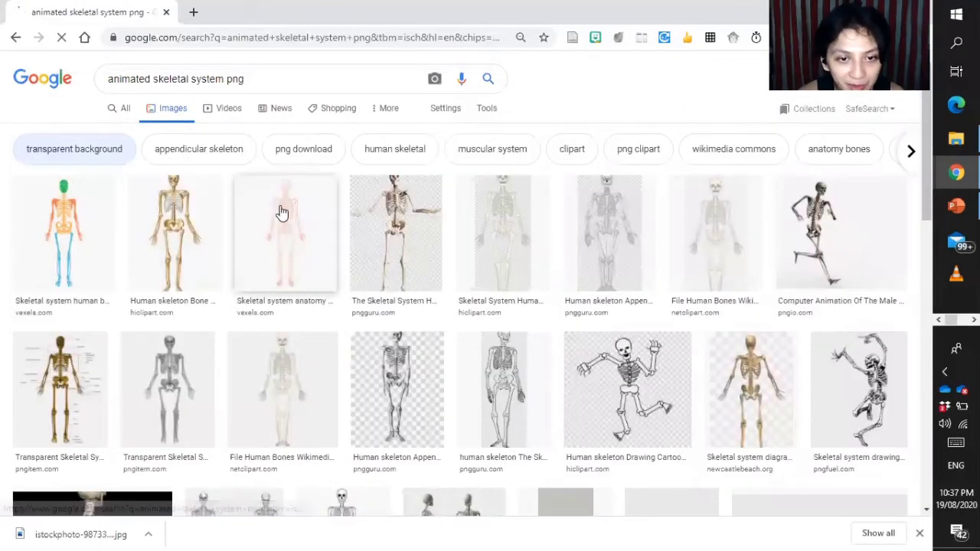
left_click(283, 212)
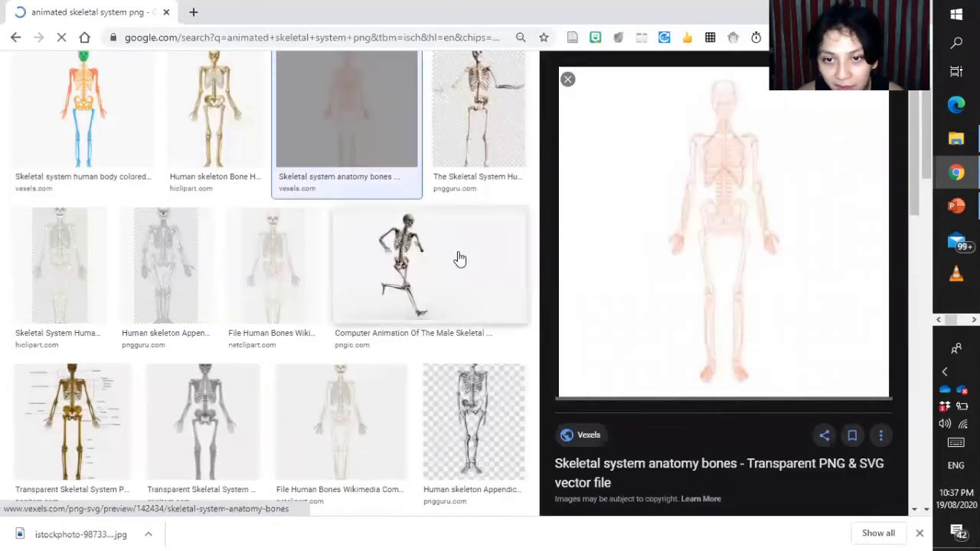
scroll(582, 180, "down", 3)
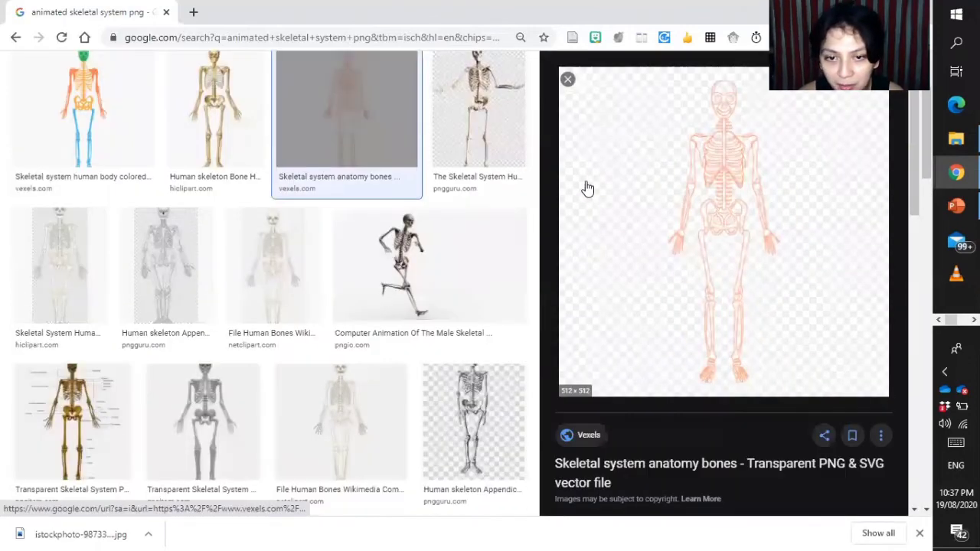
left_click(568, 81)
left_click(175, 105)
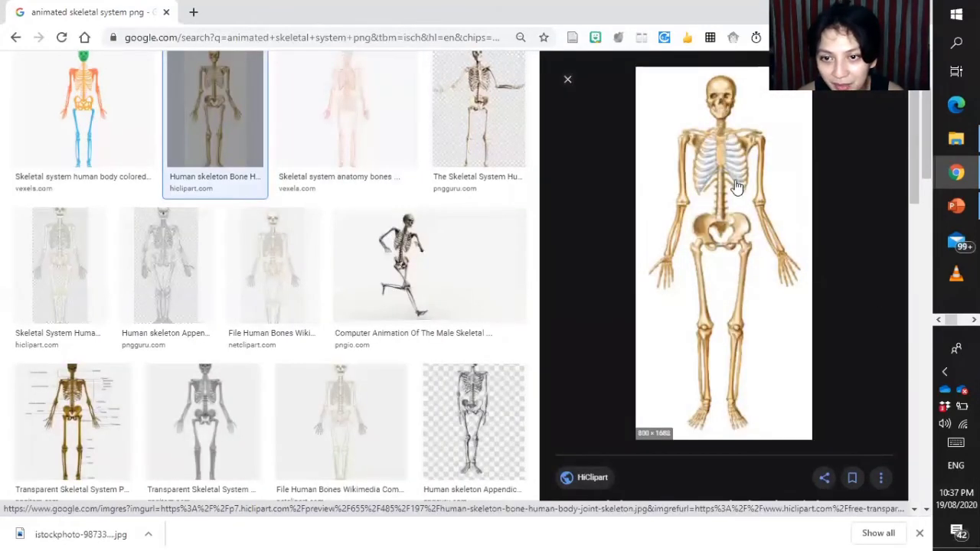
left_click(568, 80)
scroll(635, 199, "up", 2)
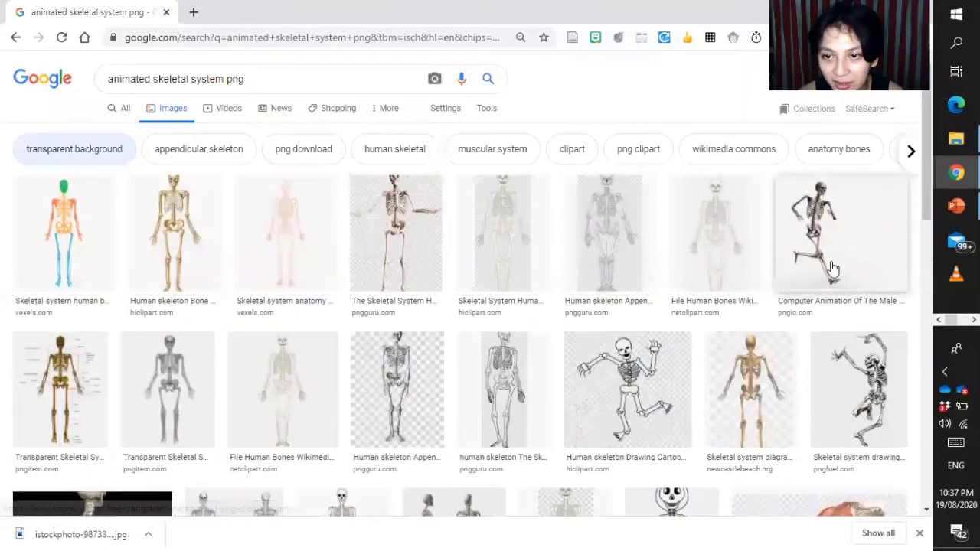
scroll(601, 279, "down", 2)
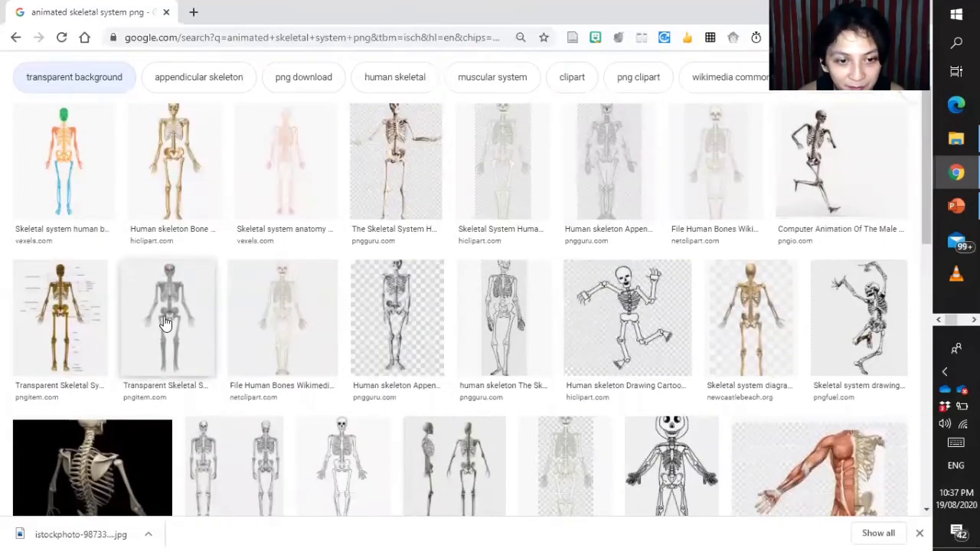
- Open the gray PNGitem skeleton, pick the Wikimedia Commons "201805 human skeleton.png" from its related images, and copy that image
left_click(191, 342)
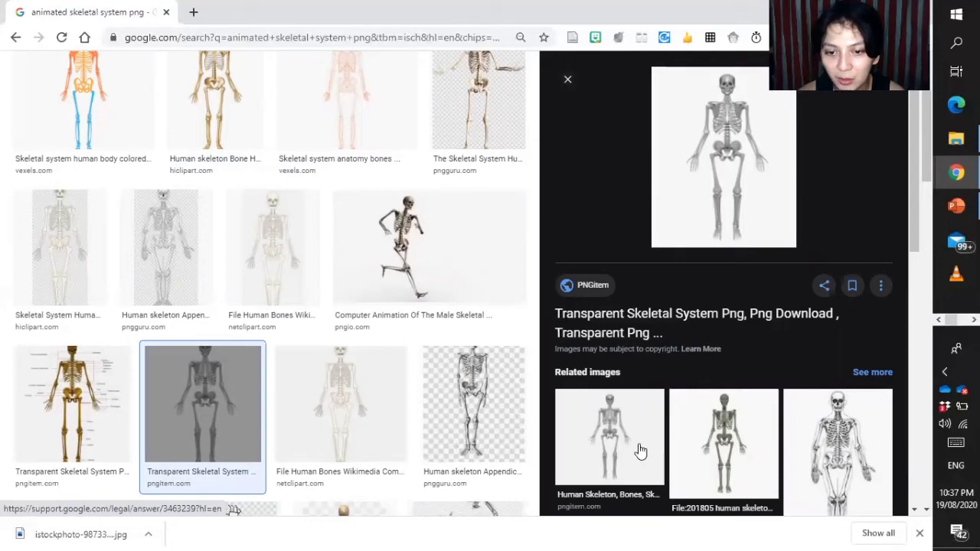
left_click(680, 450)
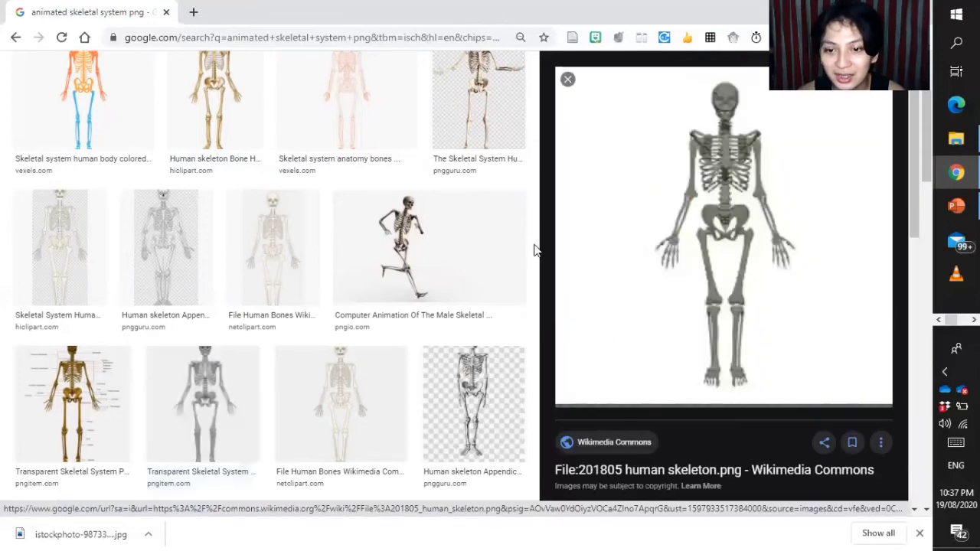
right_click(720, 190)
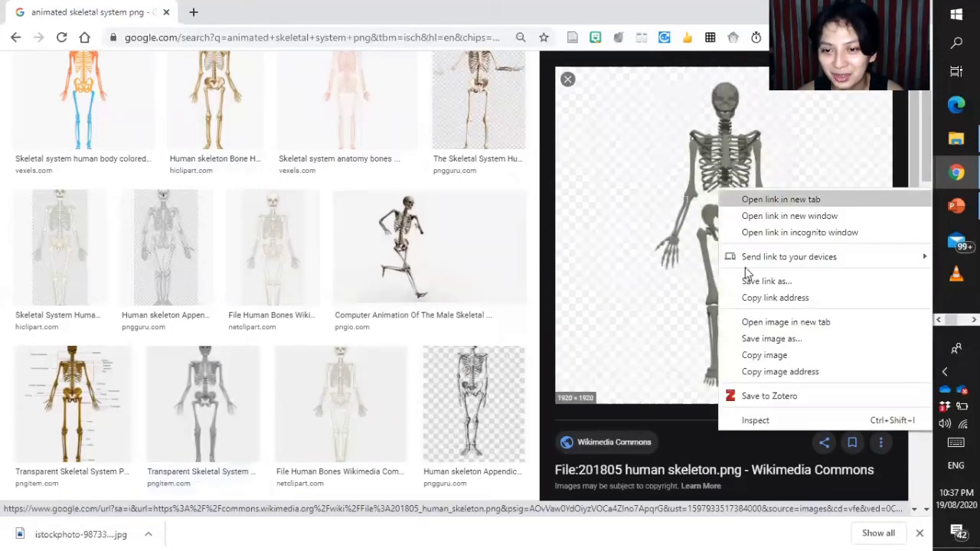
left_click(759, 356)
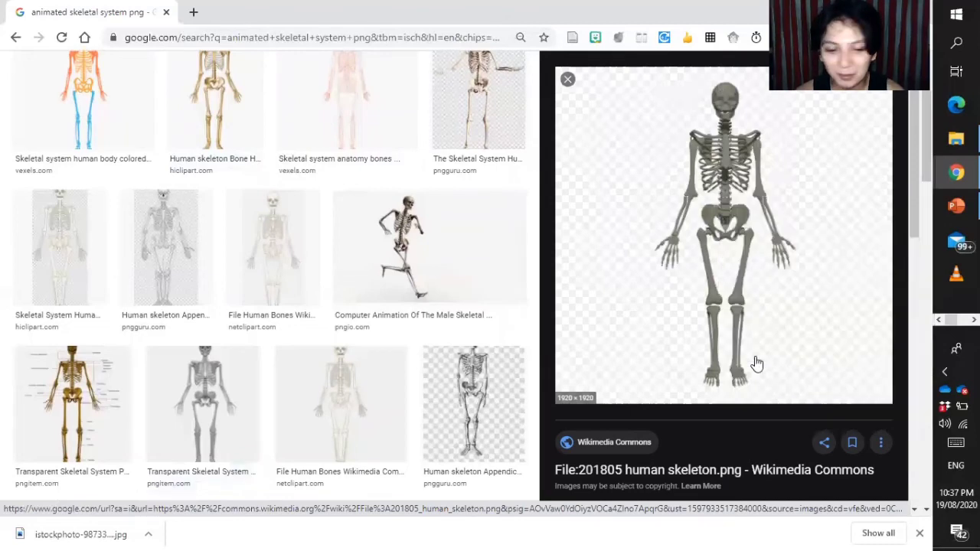
- Paste the skeleton into the Virtual Classroom slide and shrink it proportionally to a little under half its pasted size
key("alt+Tab")
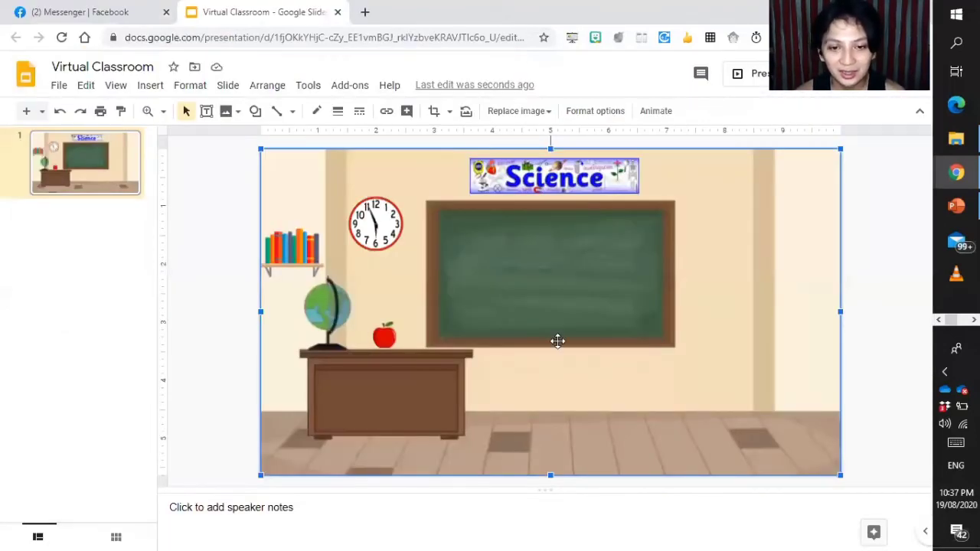
key("ctrl+v")
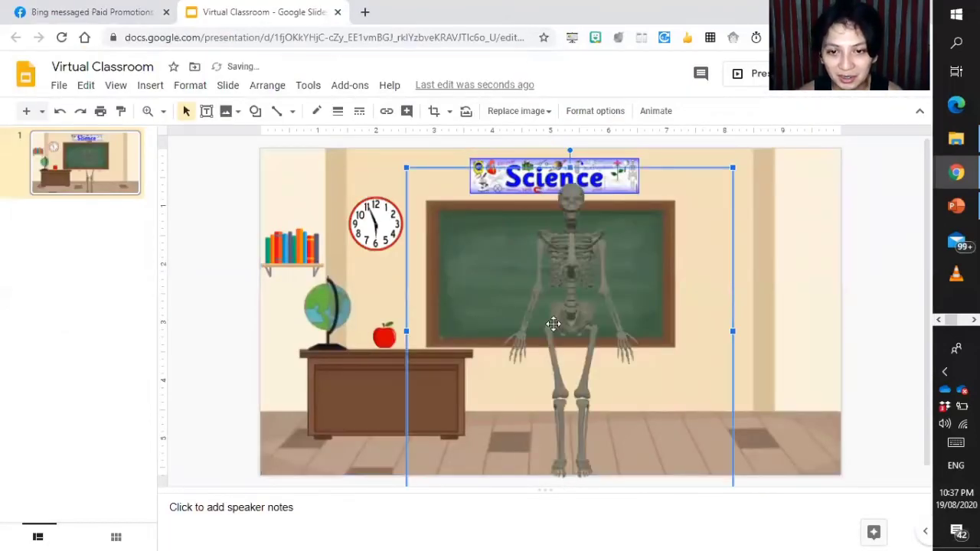
left_click_drag(553, 324, 661, 316)
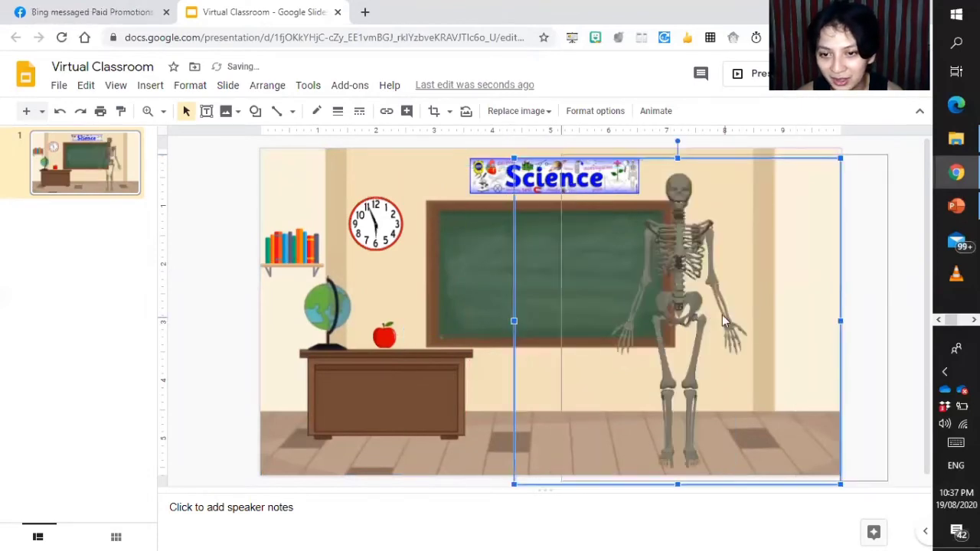
left_click_drag(724, 321, 772, 317)
left_click_drag(630, 305, 548, 291)
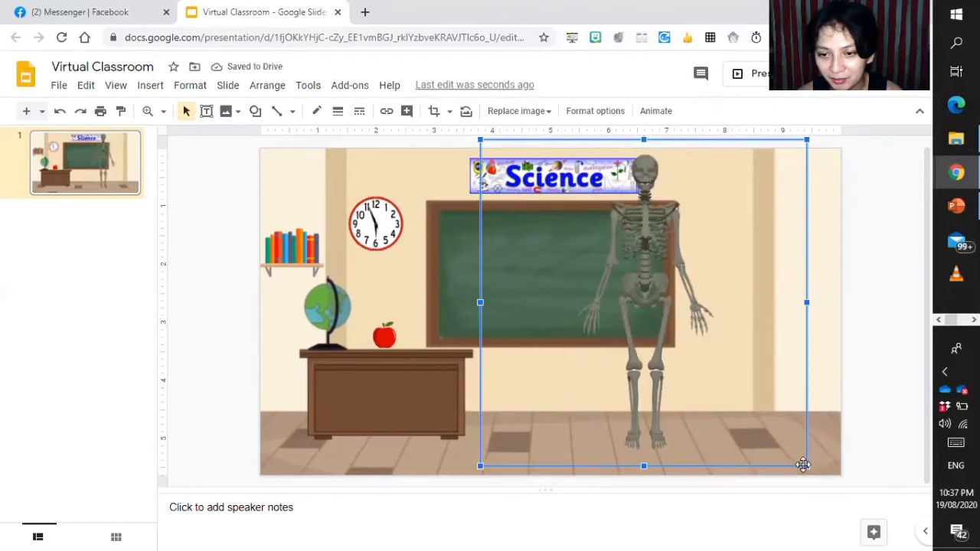
left_click_drag(559, 258, 520, 330)
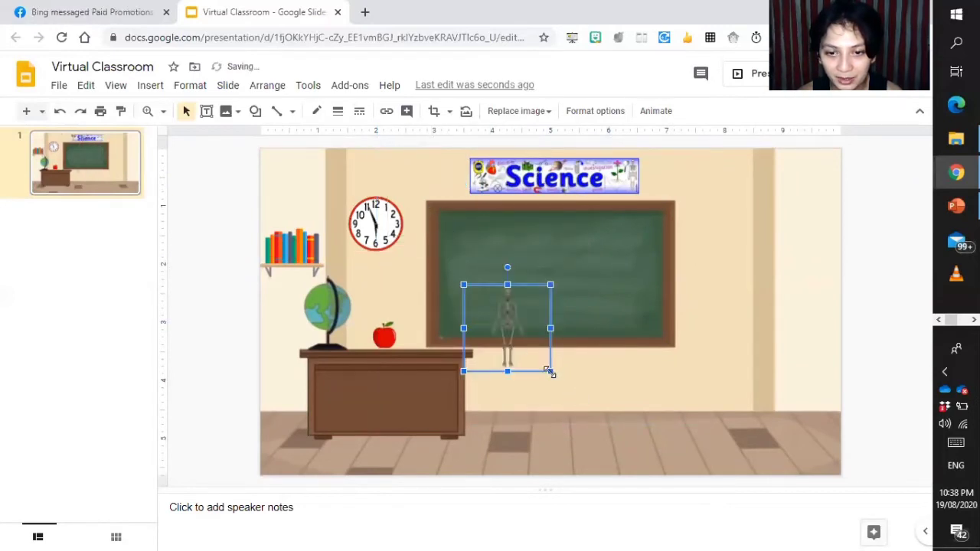
left_click_drag(553, 373, 607, 427)
- Place the skeleton on the narrow wall section beyond the right-hand pillar, with its feet just above the floor
left_click_drag(541, 368, 793, 343)
key("Right")
key("Right")
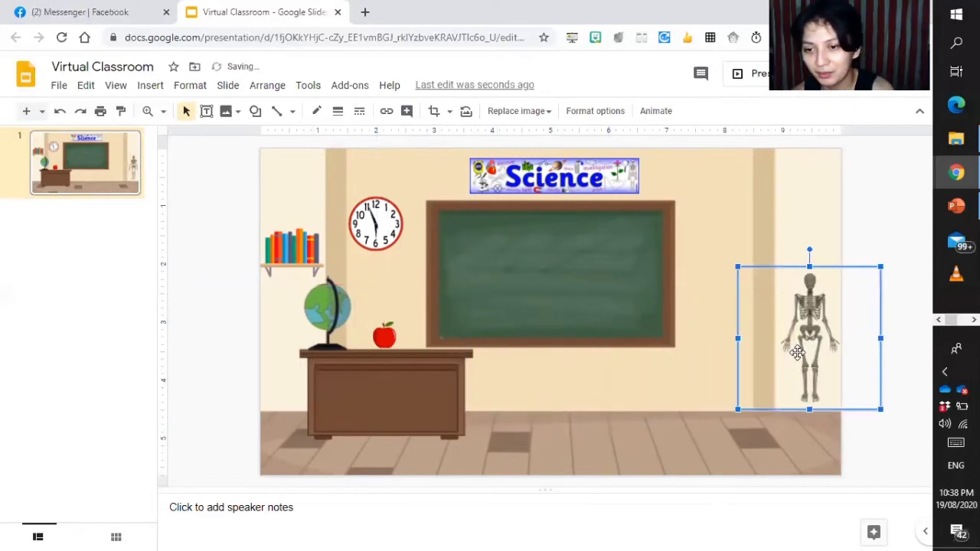
key("Left")
left_click(773, 439)
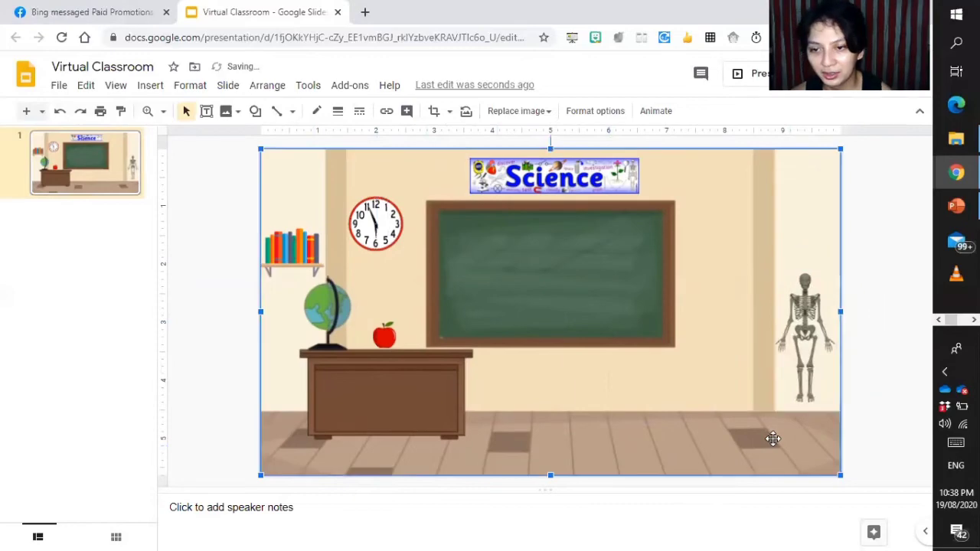
- Switch to the Google Images window and search for "Solar system chart png" instead of "animated skeletal system png"
key("alt+Tab")
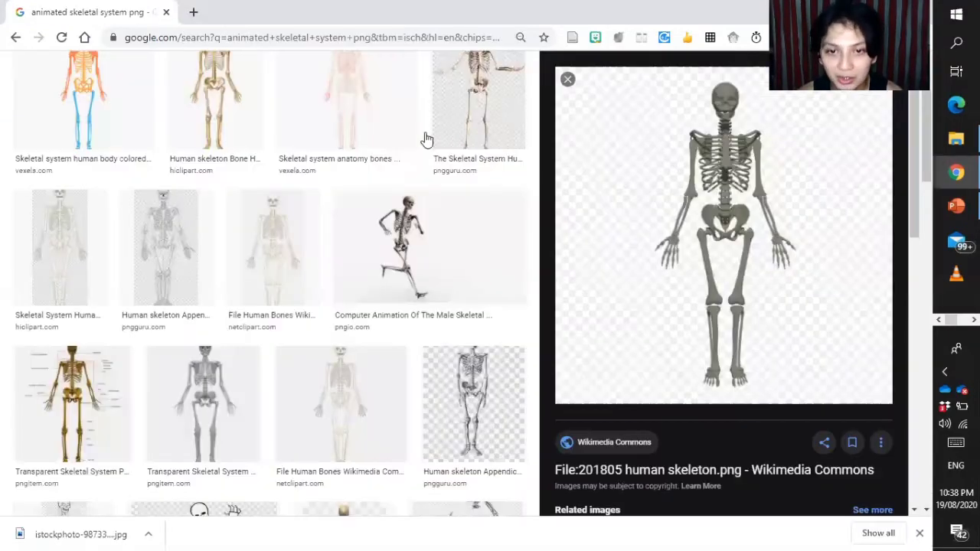
scroll(300, 74, "up", 1)
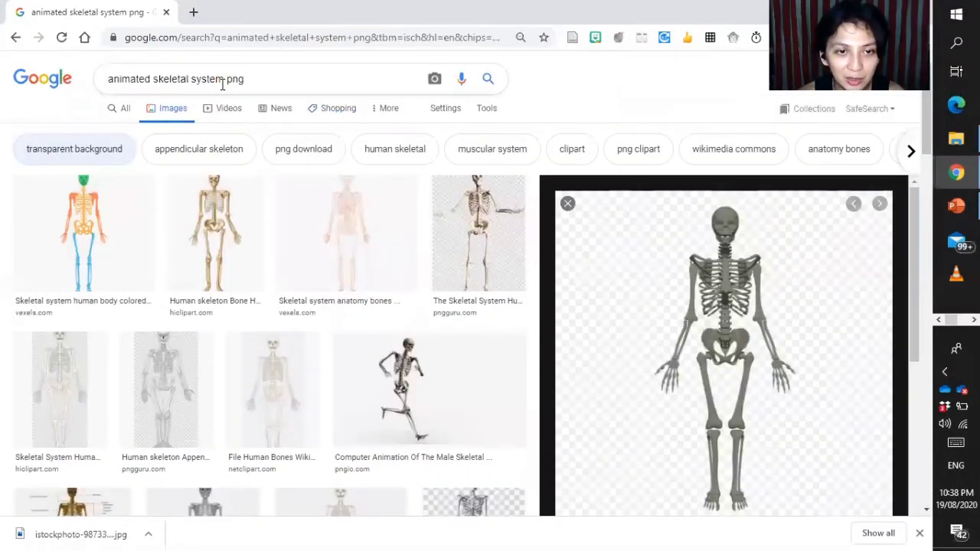
left_click_drag(224, 80, 109, 79)
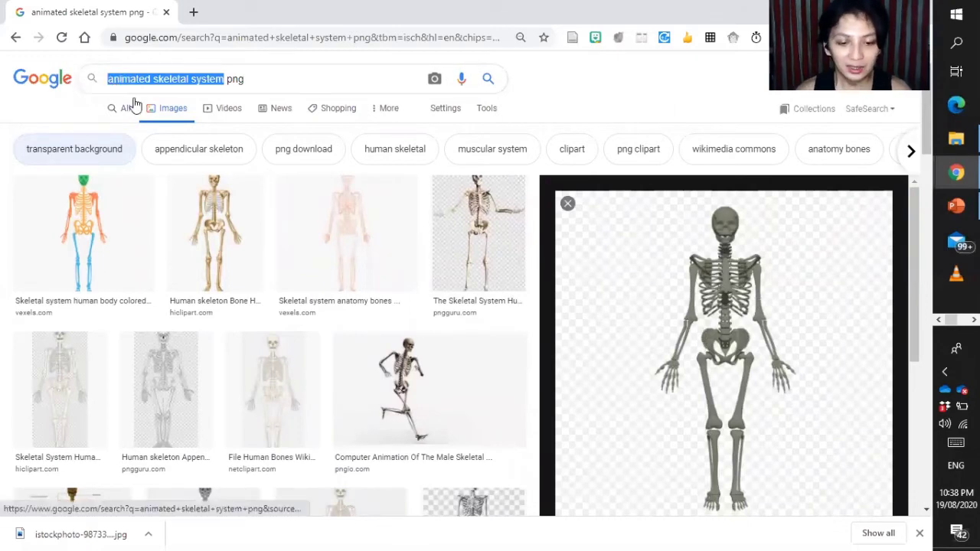
type("Solar s")
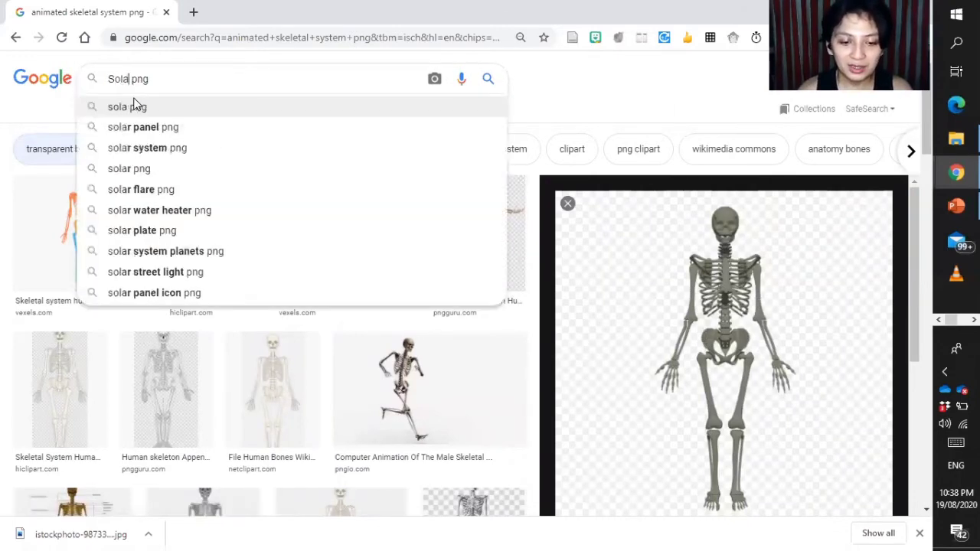
type("yste")
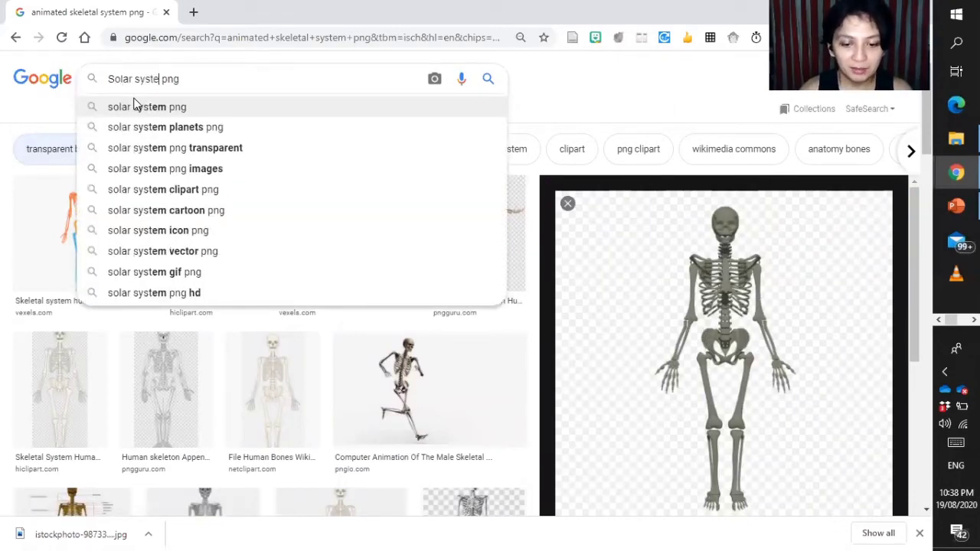
type("m chart")
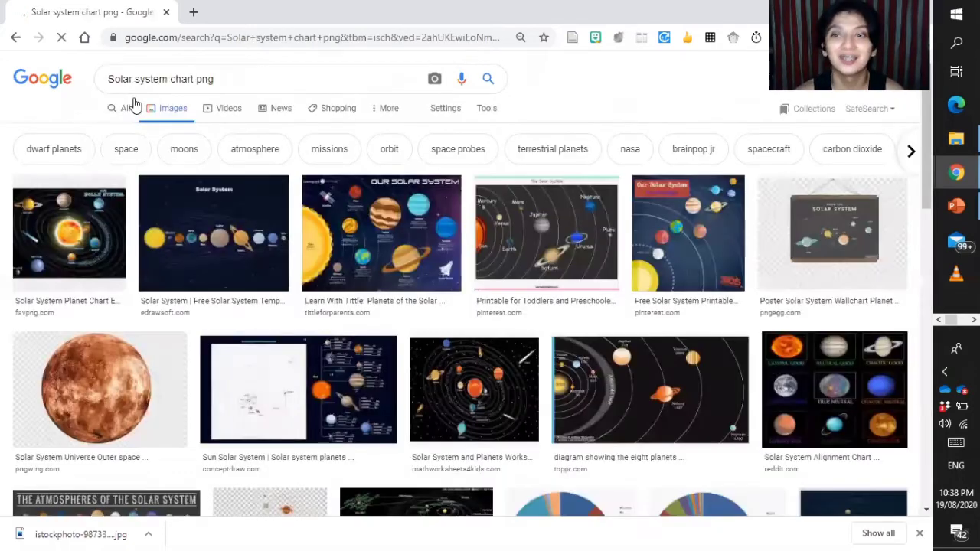
- Open the "Our Solar System" planet chart from favpng.com, copy the image and return to the Virtual Classroom slide
left_click(373, 236)
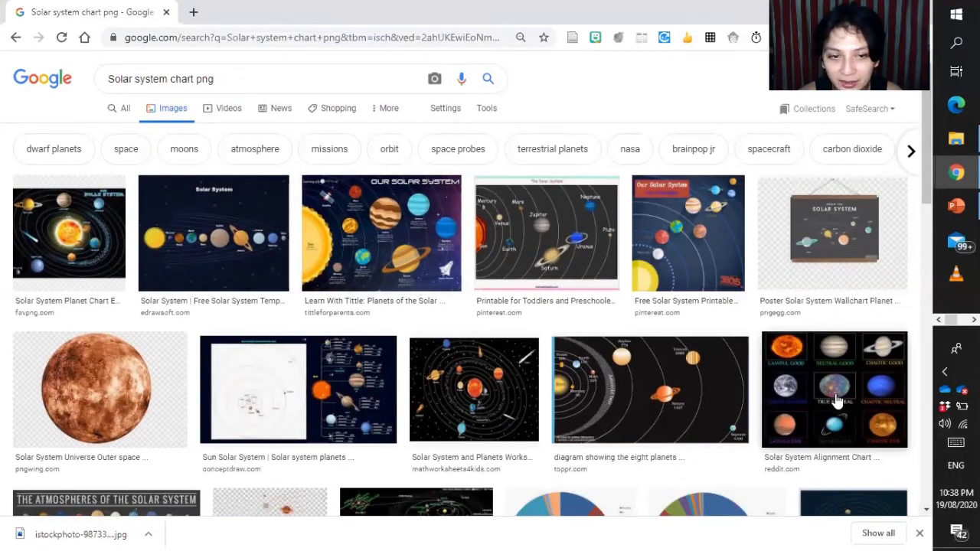
left_click(69, 230)
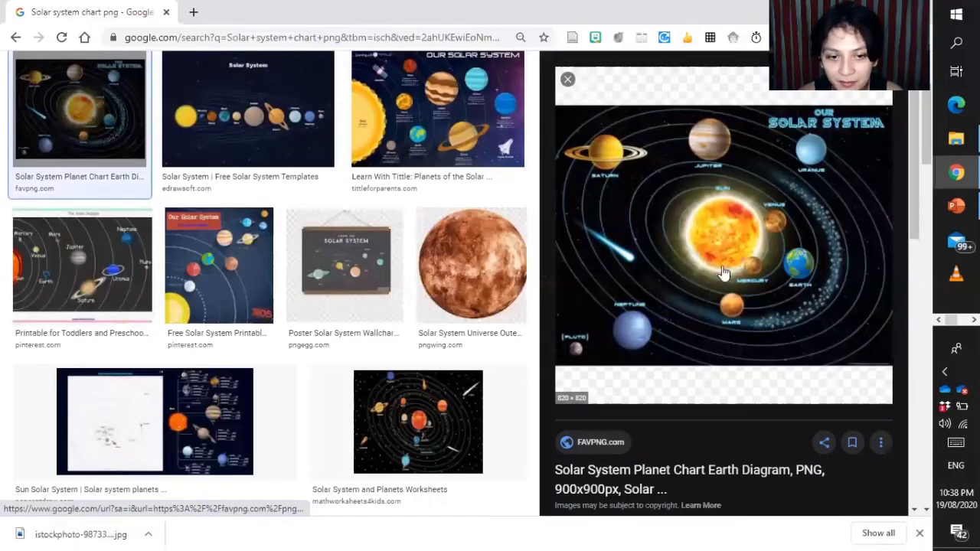
right_click(718, 278)
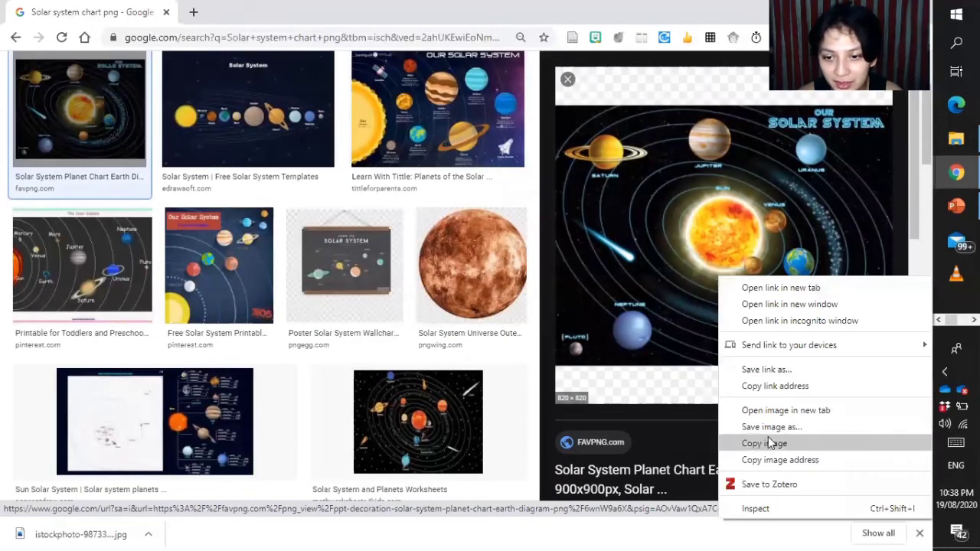
left_click(794, 444)
key("alt+Tab")
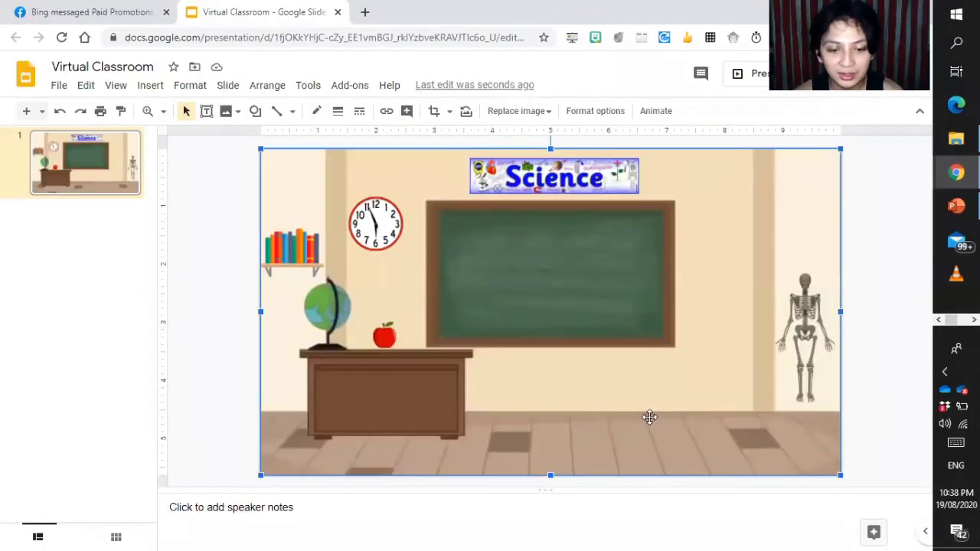
- Paste the solar system chart onto the slide and crop off the blank checkered strips above and below the picture
key("ctrl+v")
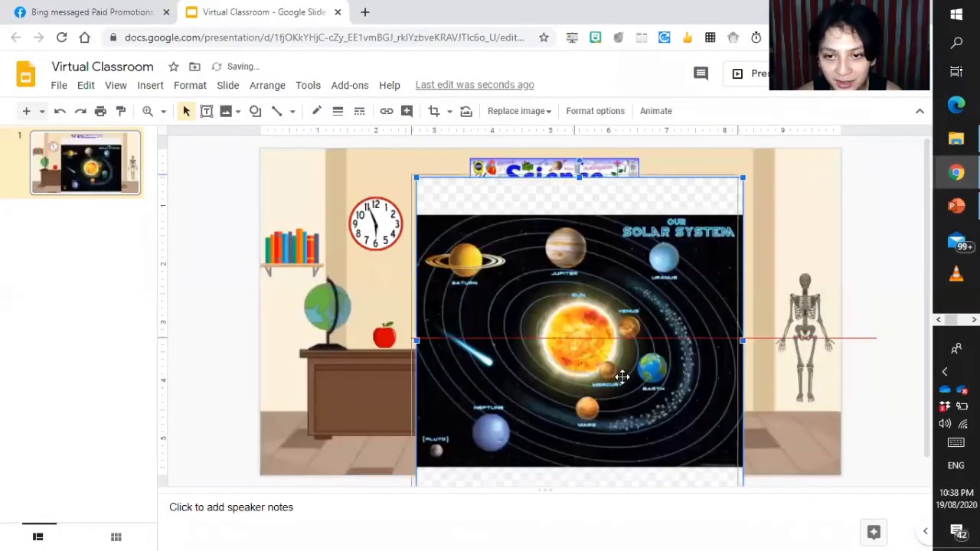
left_click(441, 115)
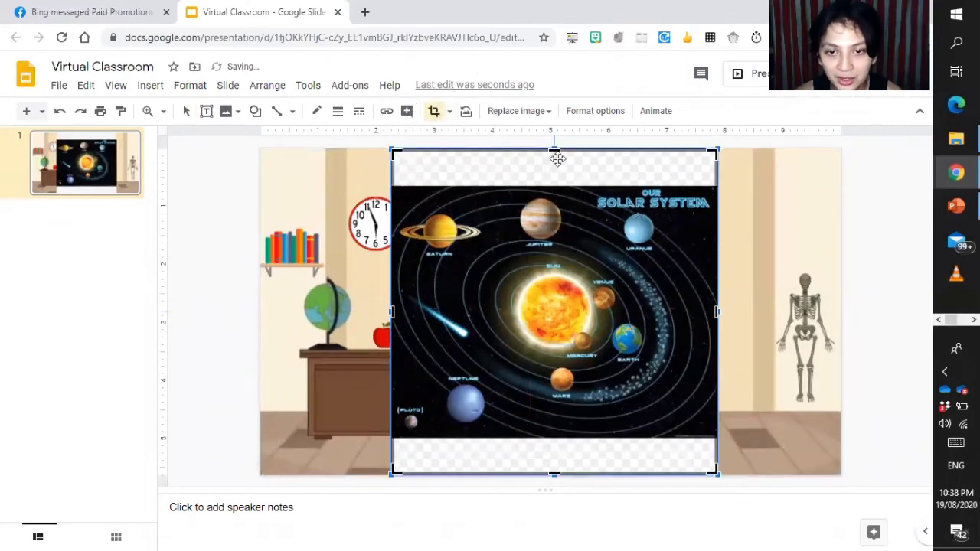
left_click_drag(553, 165, 553, 186)
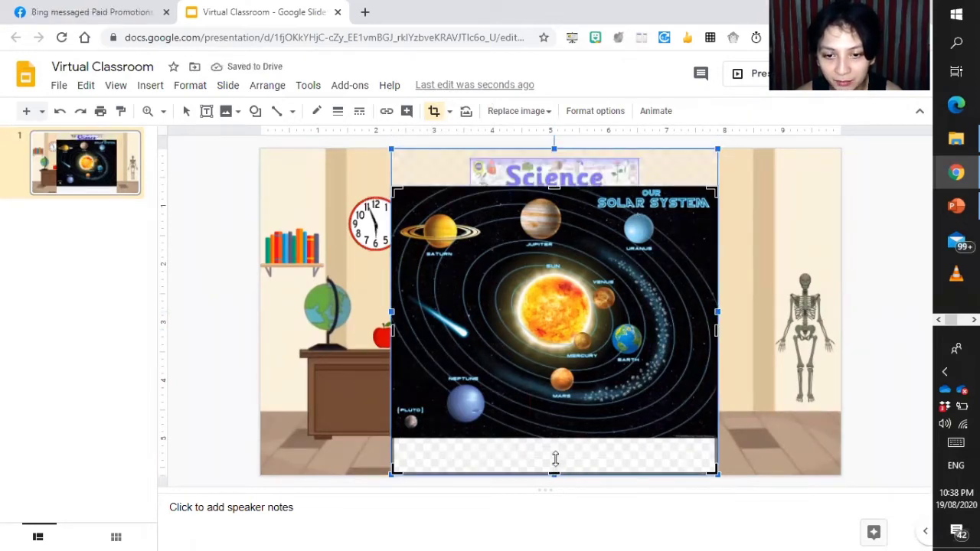
left_click_drag(556, 460, 555, 438)
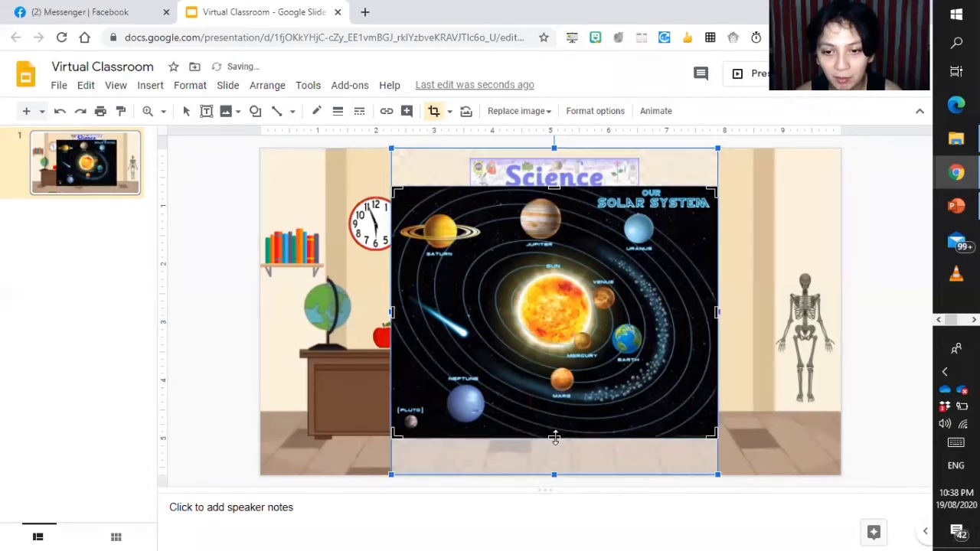
key("Return")
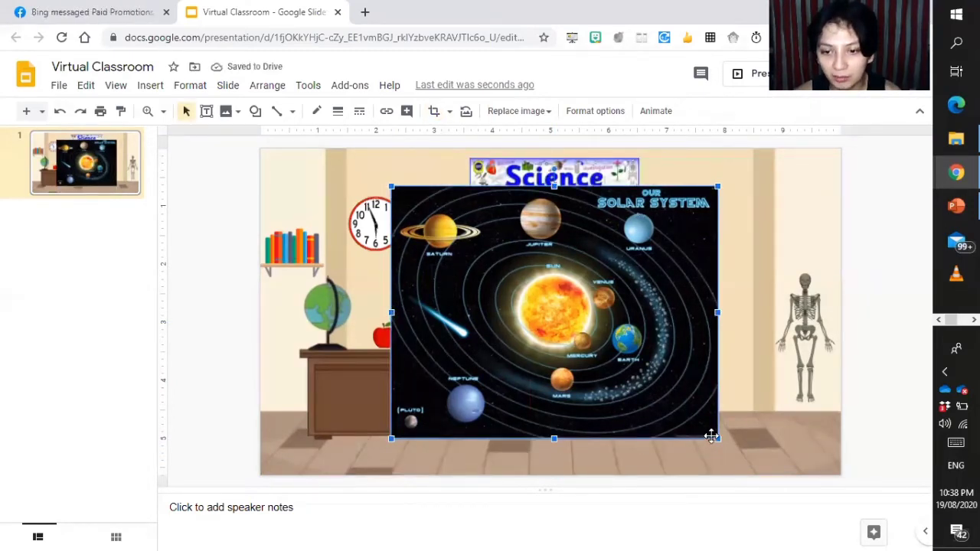
- Shrink the solar system chart proportionally to about one fifth and place it on the narrow wall section above the skeleton
left_click_drag(441, 239, 455, 236)
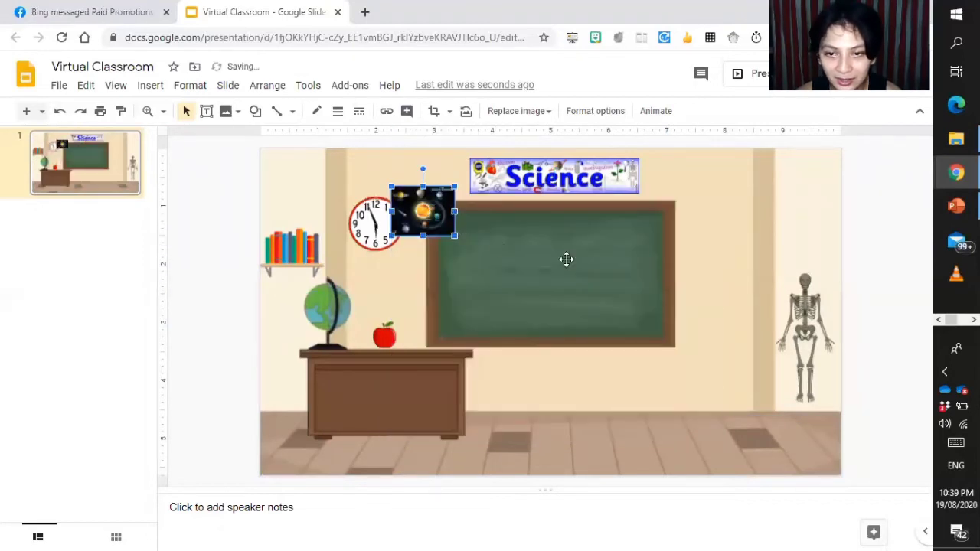
left_click_drag(780, 249, 804, 227)
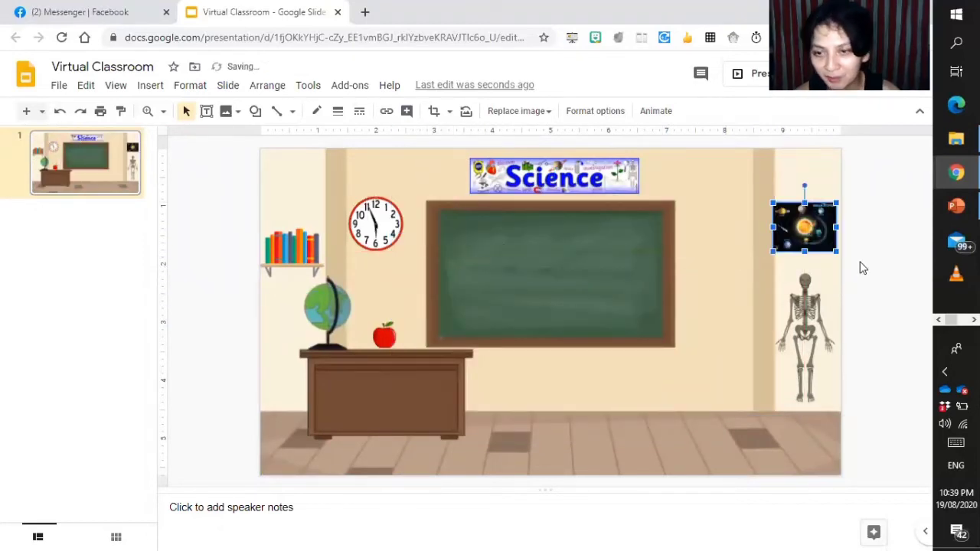
key("Right")
key("Right")
key("Right")
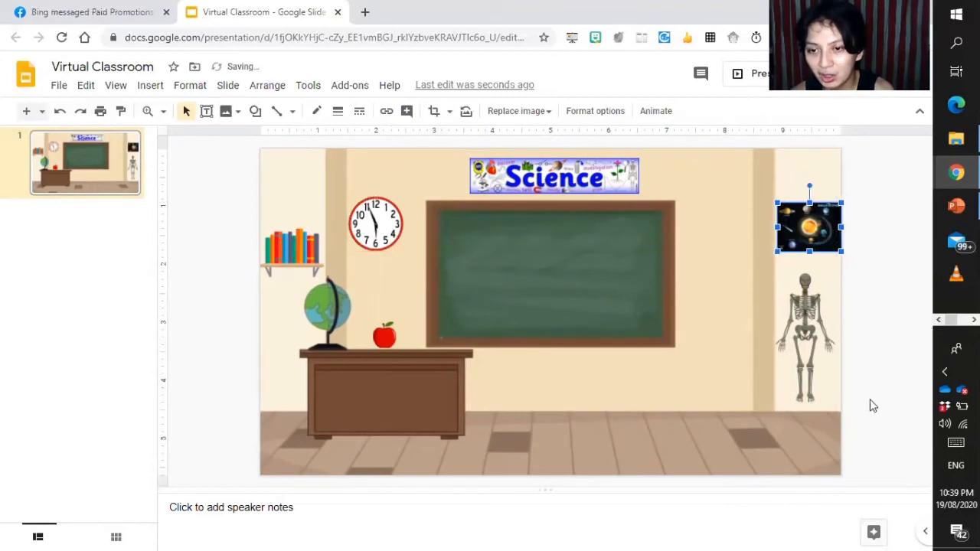
- Nudge the skeleton slightly right and up so that it is centred beneath the solar system chart
left_click(822, 330)
key("Right")
key("Right")
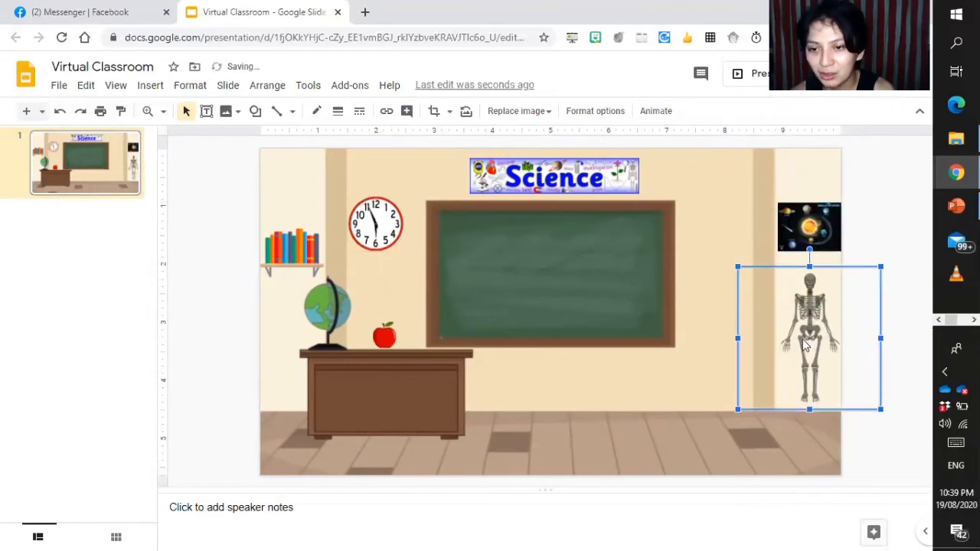
key("Up")
key("Up")
key("Up")
left_click(877, 447)
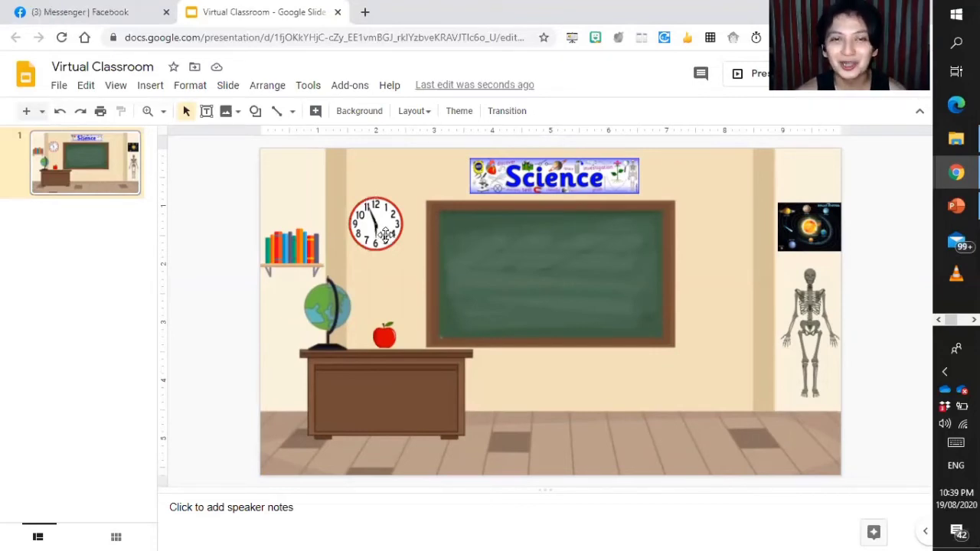
- Start an image upload from the computer and open the Zepeto avatar folder on the Desktop
left_click(232, 117)
left_click(264, 138)
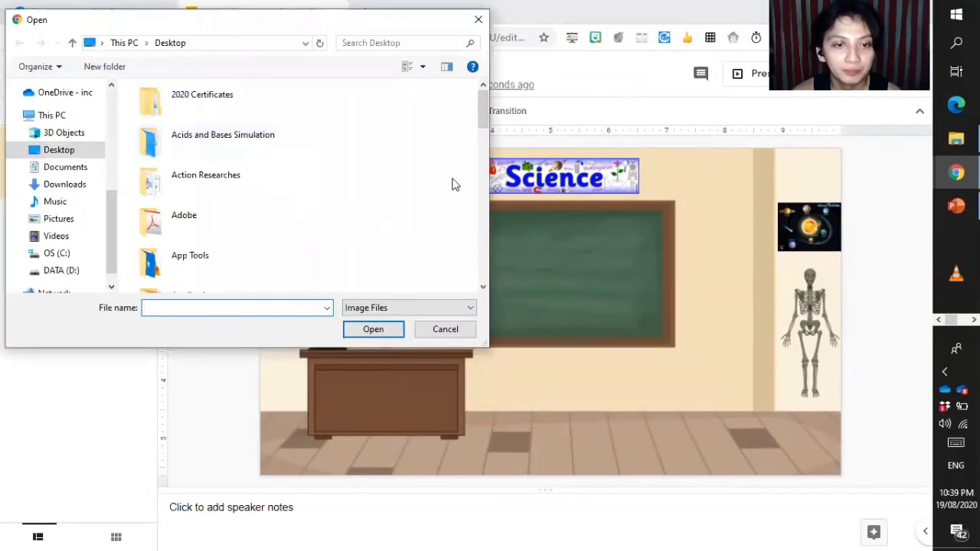
left_click_drag(477, 126, 507, 265)
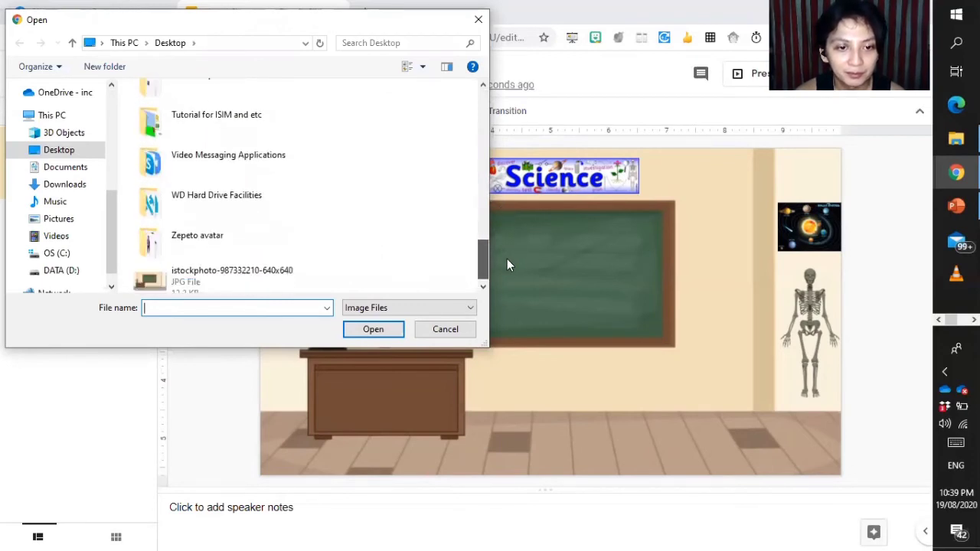
double_click(223, 250)
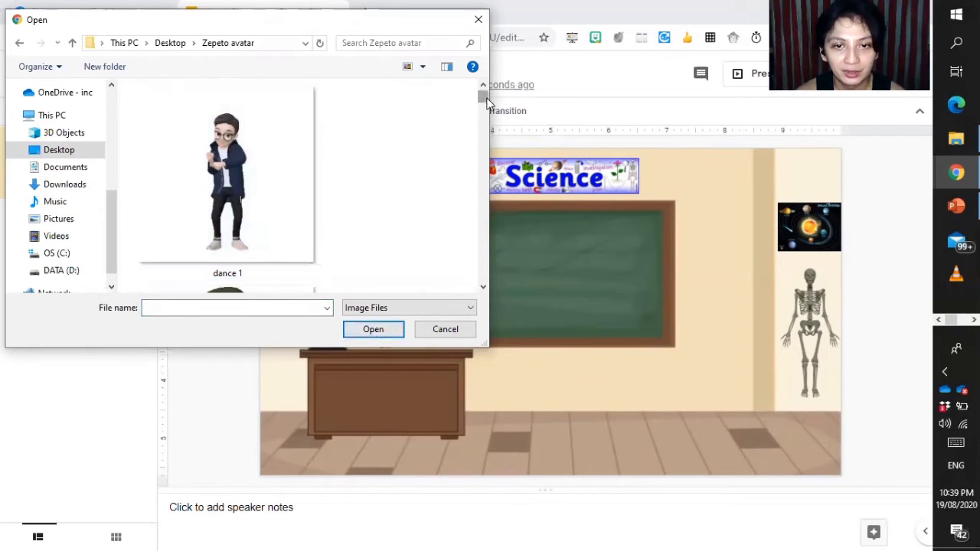
left_click_drag(487, 102, 482, 172)
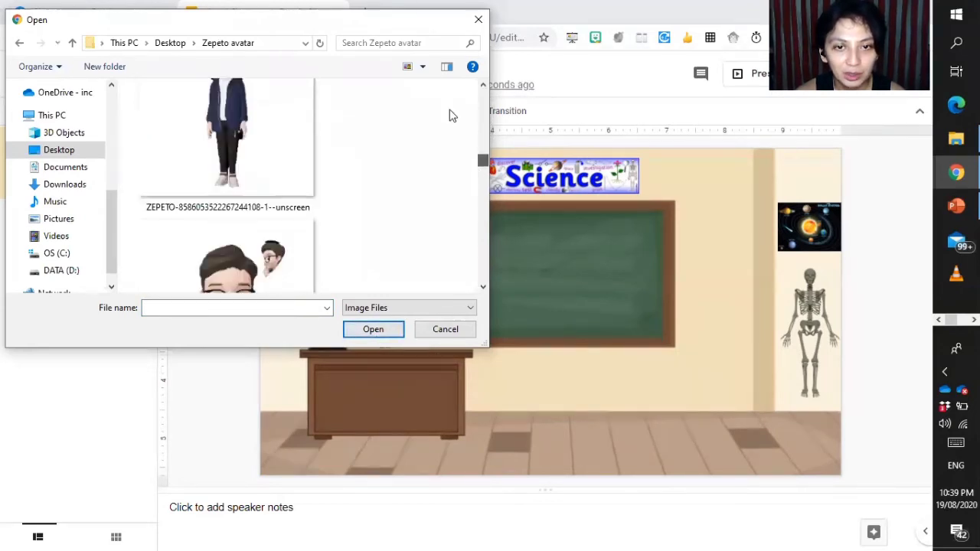
left_click(414, 70)
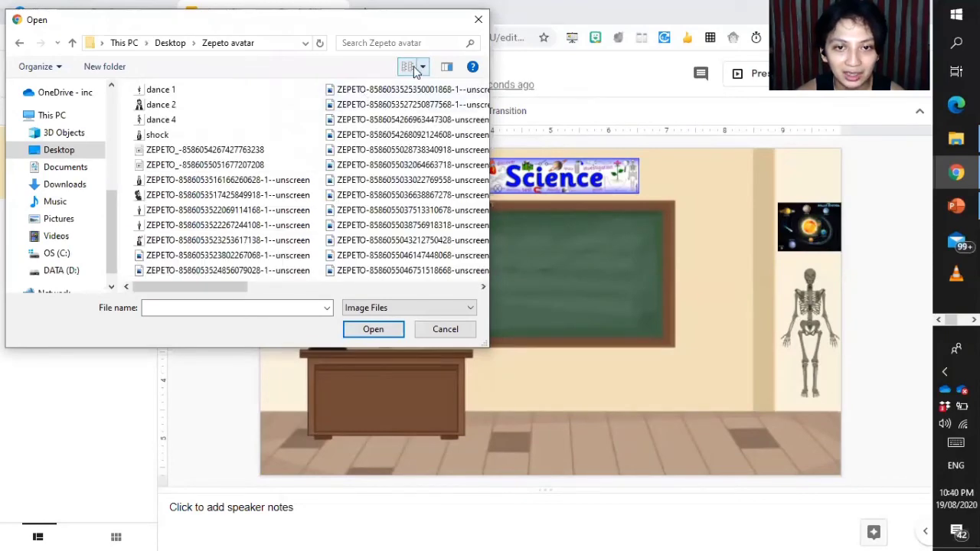
left_click(421, 69)
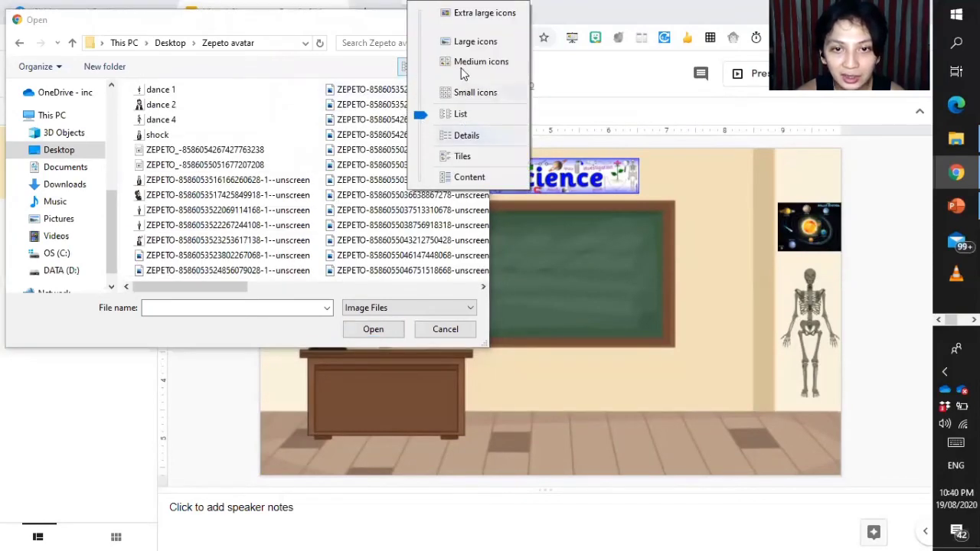
left_click(464, 41)
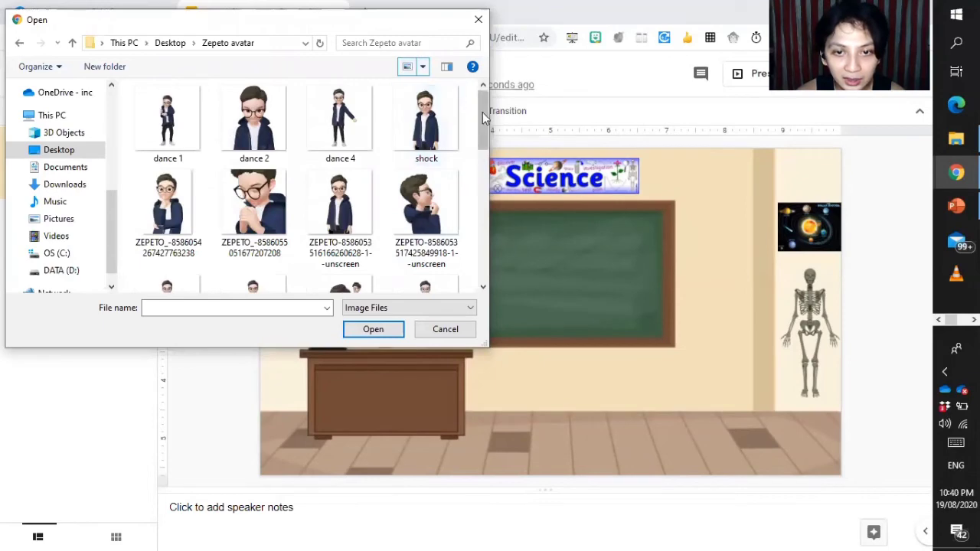
left_click_drag(482, 115, 483, 167)
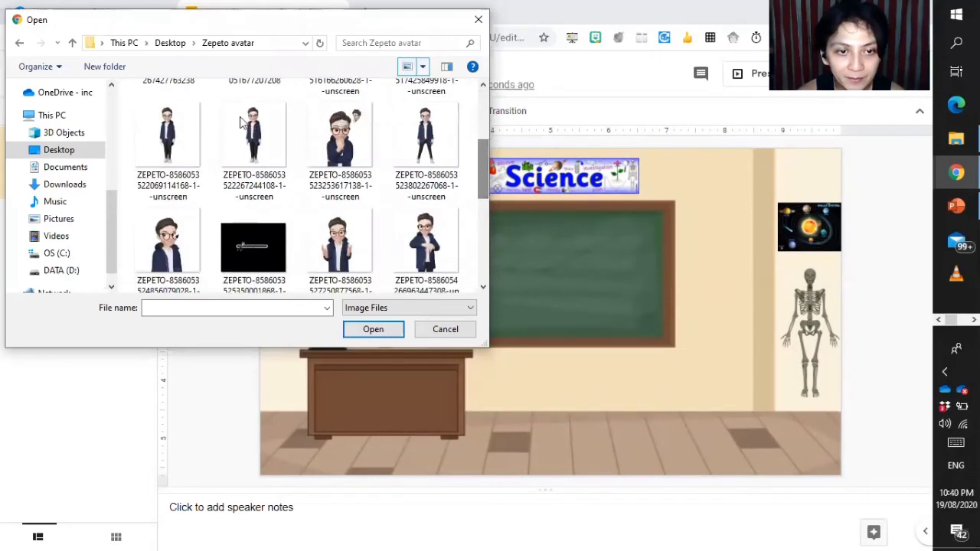
left_click(258, 141)
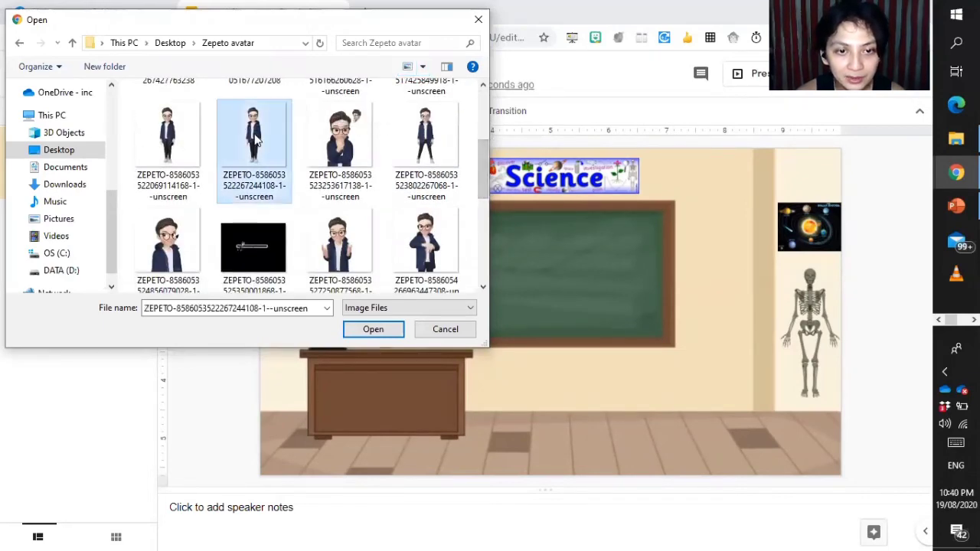
left_click(373, 329)
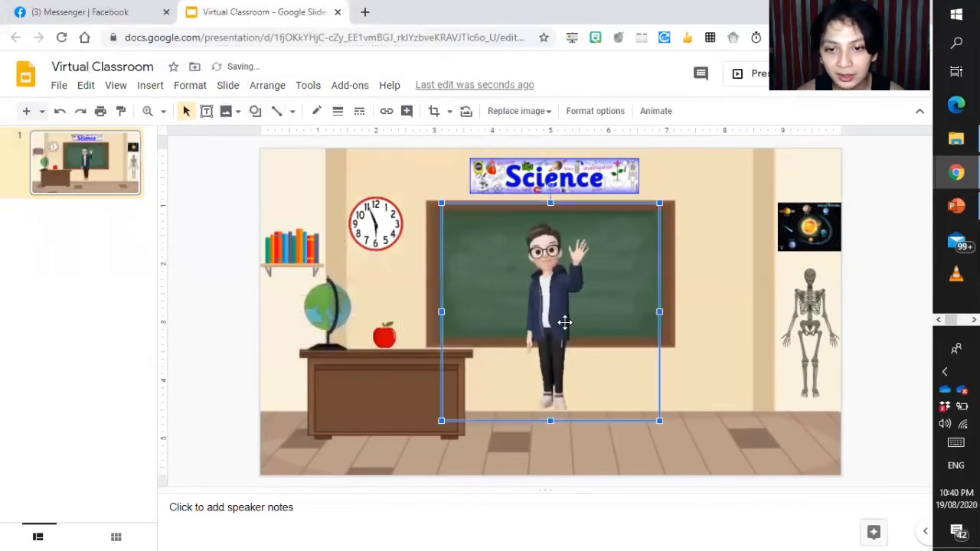
- Enlarge the avatar by a little over a quarter and stand it on the floor between the blackboard and the skeleton
left_click_drag(594, 346, 703, 369)
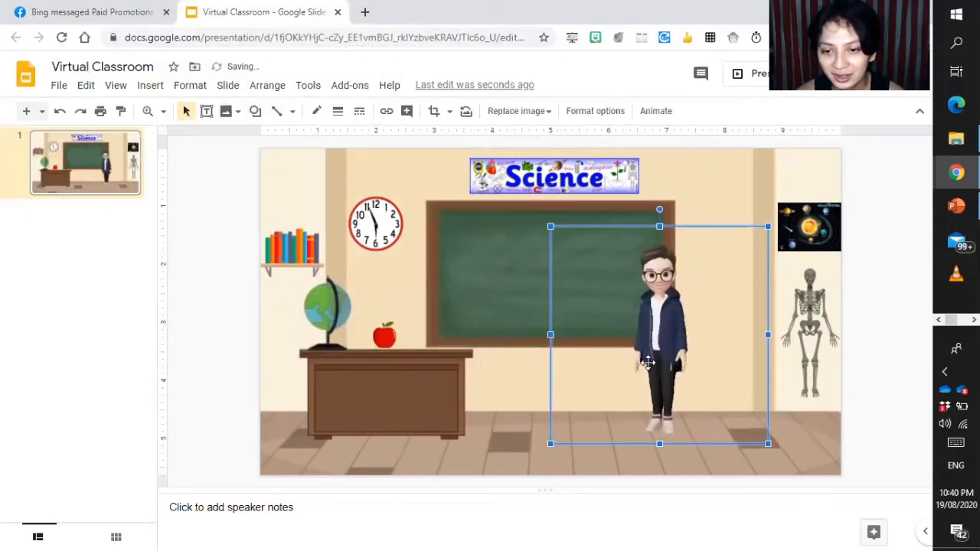
left_click_drag(692, 344, 727, 321)
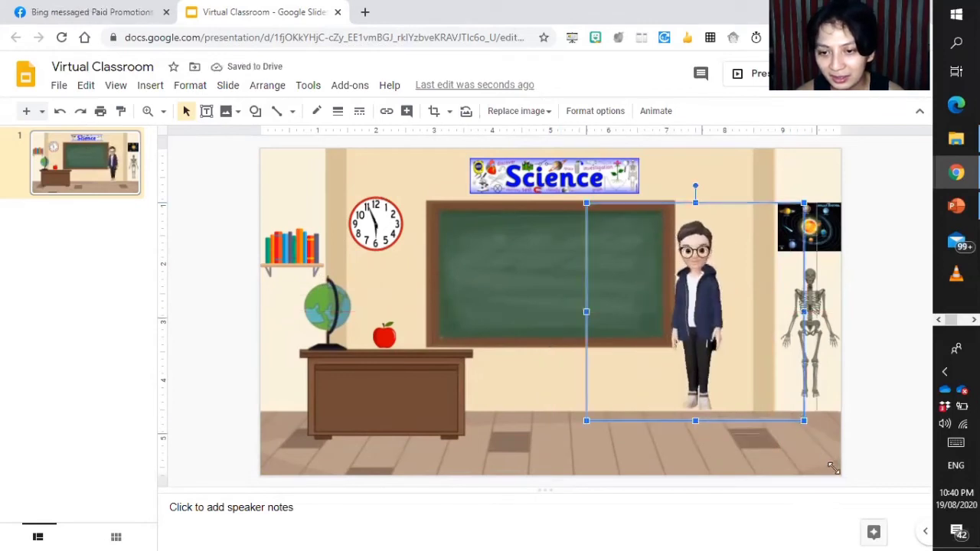
left_click_drag(839, 483, 867, 483)
left_click_drag(720, 368, 704, 368)
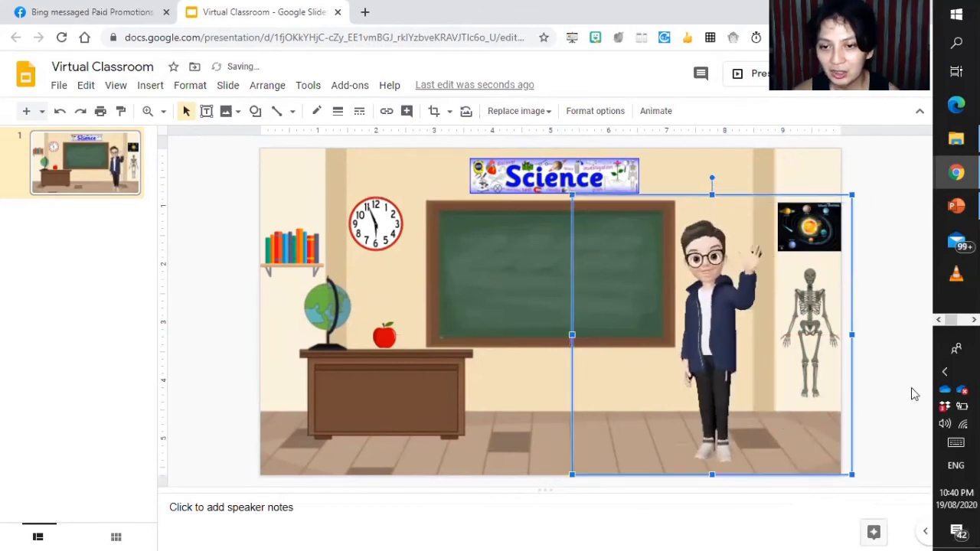
left_click(903, 376)
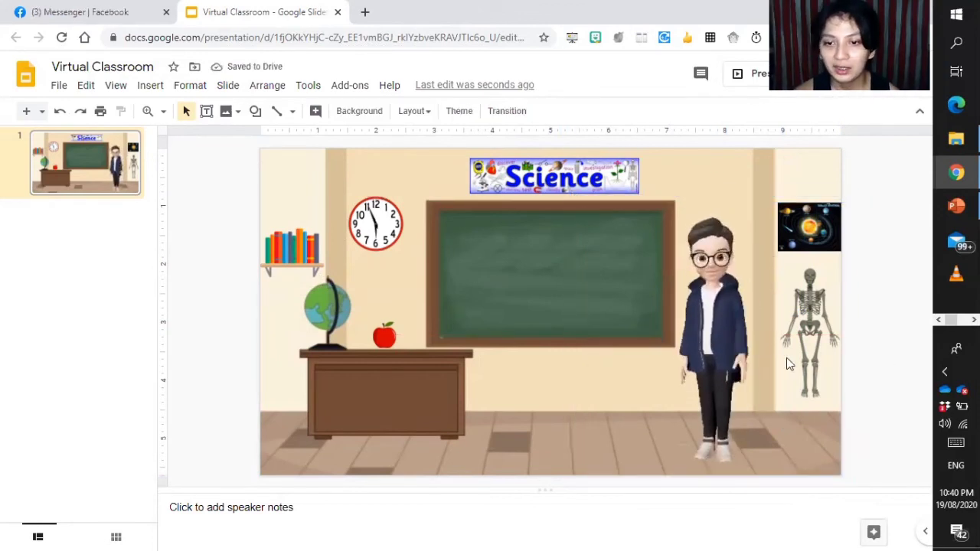
left_click(714, 349)
key("Left")
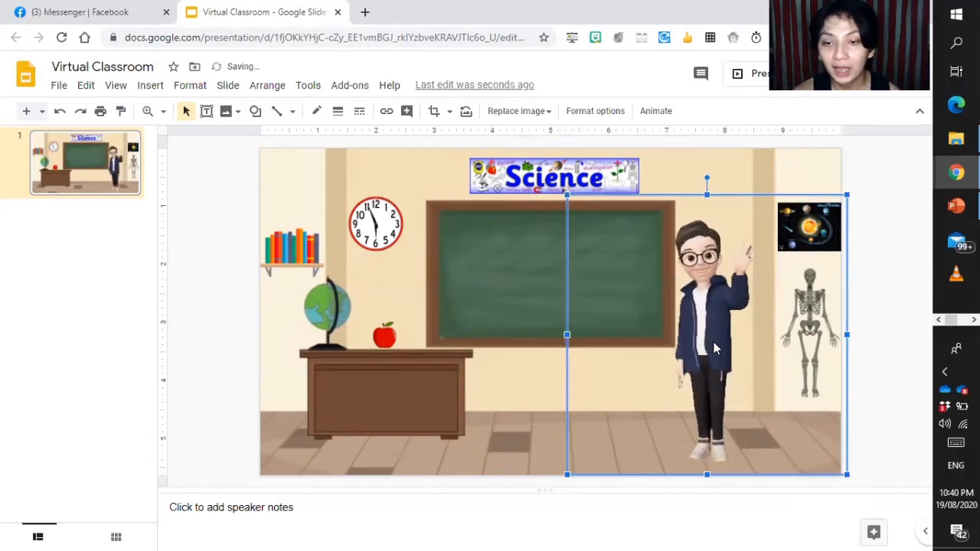
left_click(224, 115)
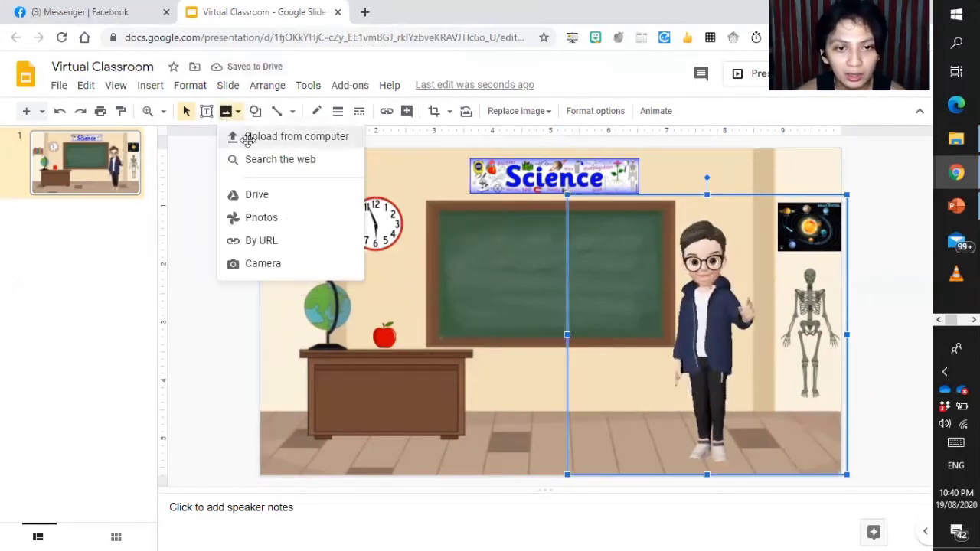
left_click(247, 137)
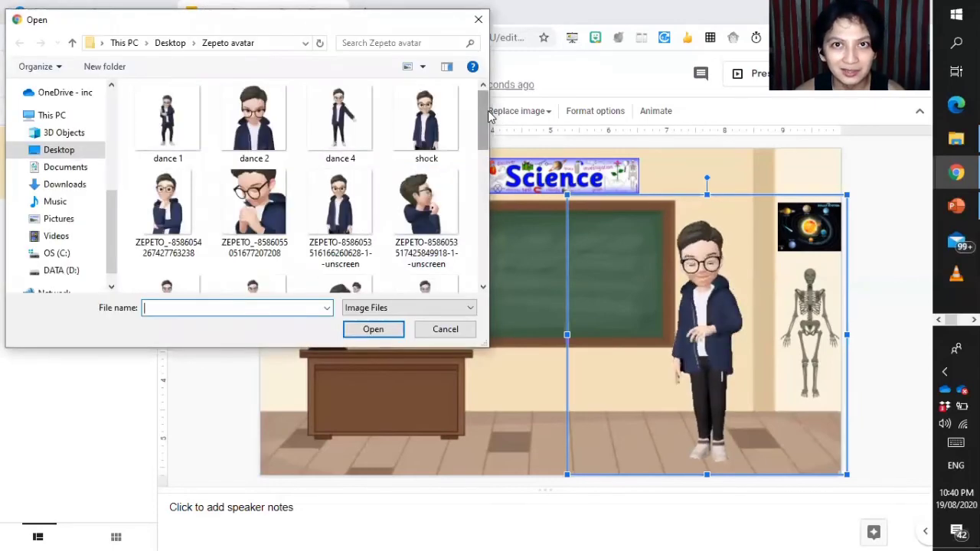
left_click_drag(484, 115, 437, 208)
left_click(329, 175)
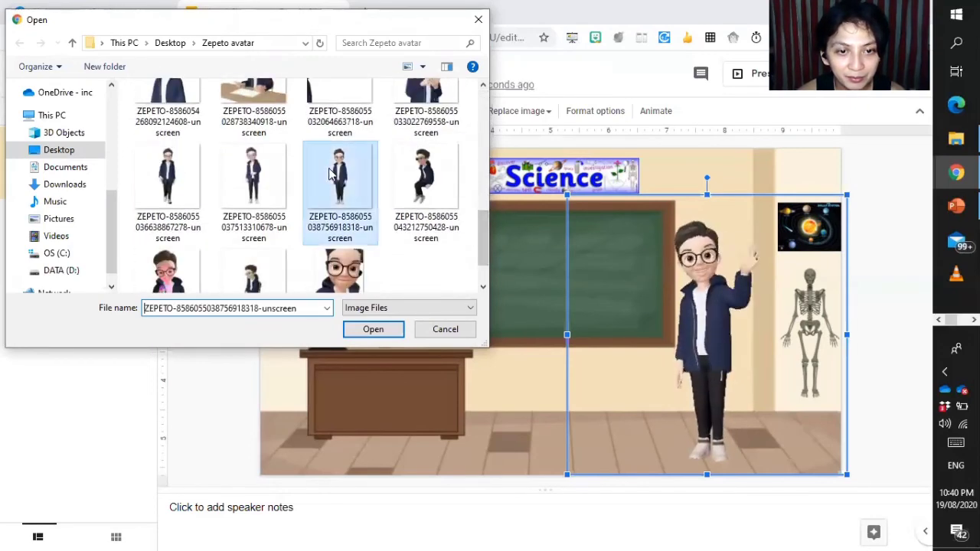
left_click(367, 331)
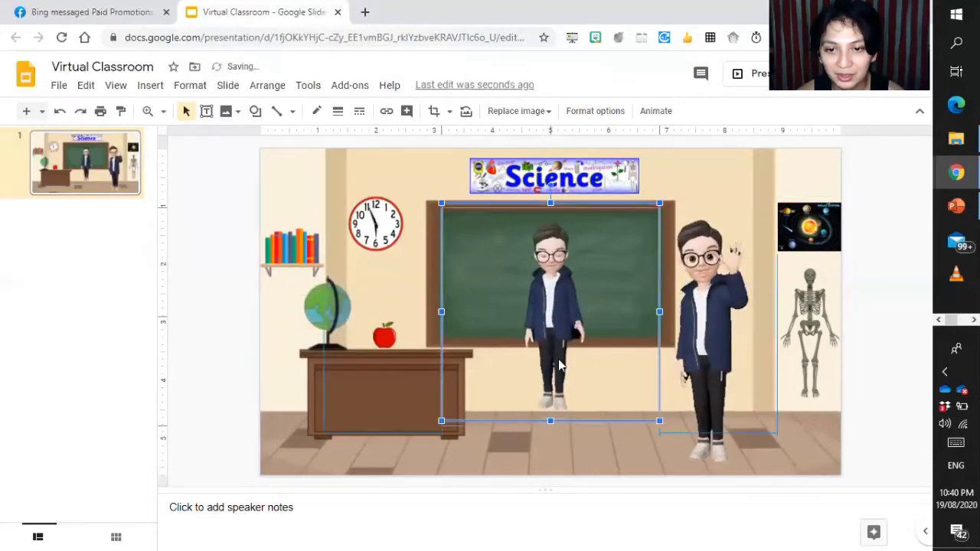
left_click_drag(559, 333, 568, 374)
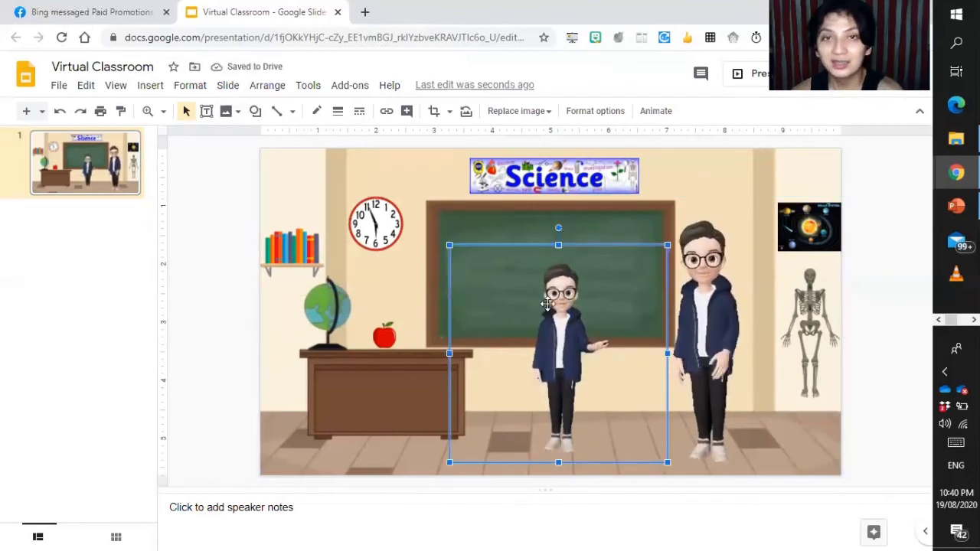
key("Delete")
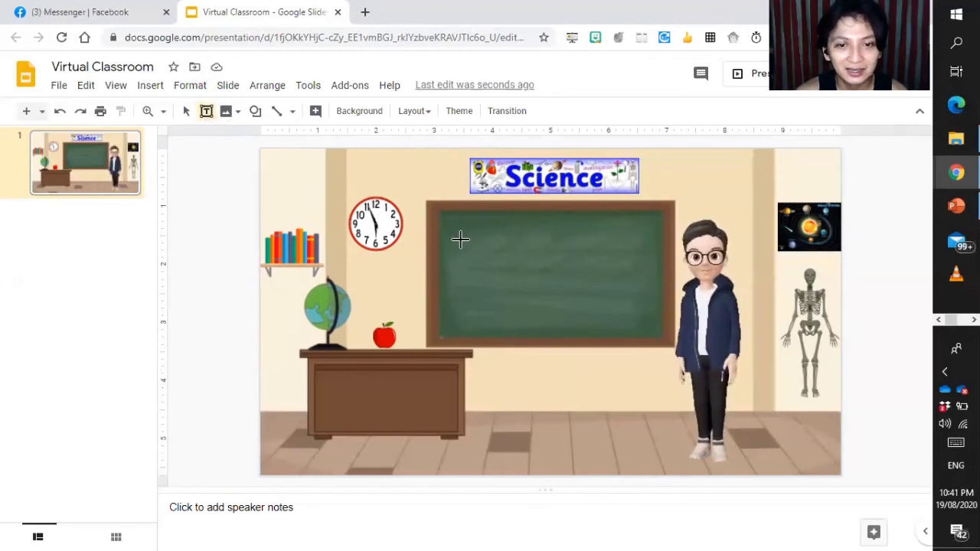
- Add a text box across the middle of the blackboard reading "WELCOME", "To" and "SCIENCE CLASS" on three lines
left_click_drag(451, 231, 631, 309)
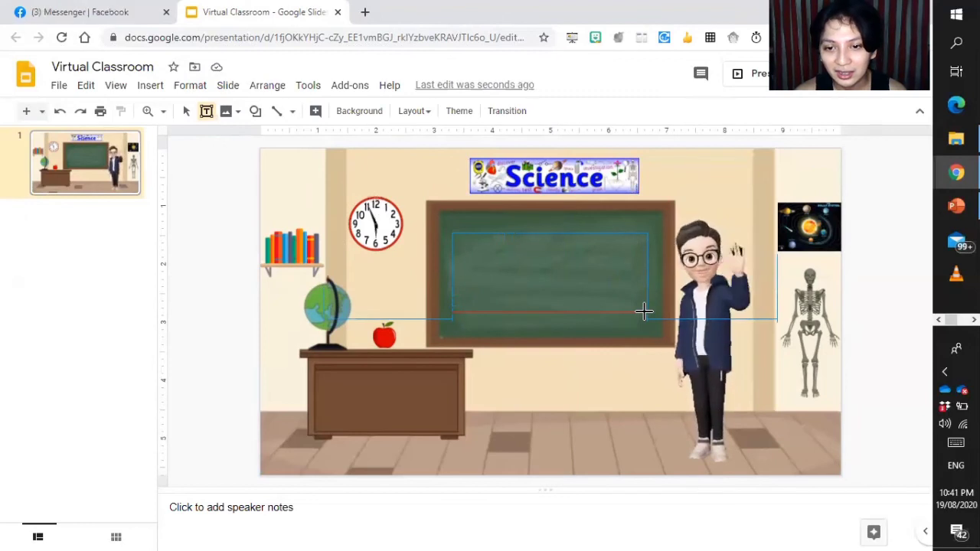
left_click_drag(596, 337, 587, 316)
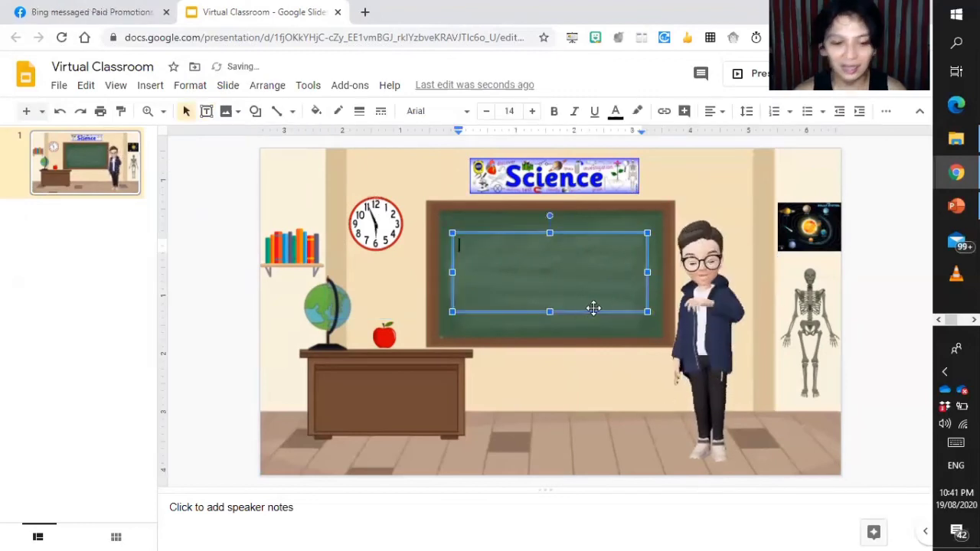
type("WEL")
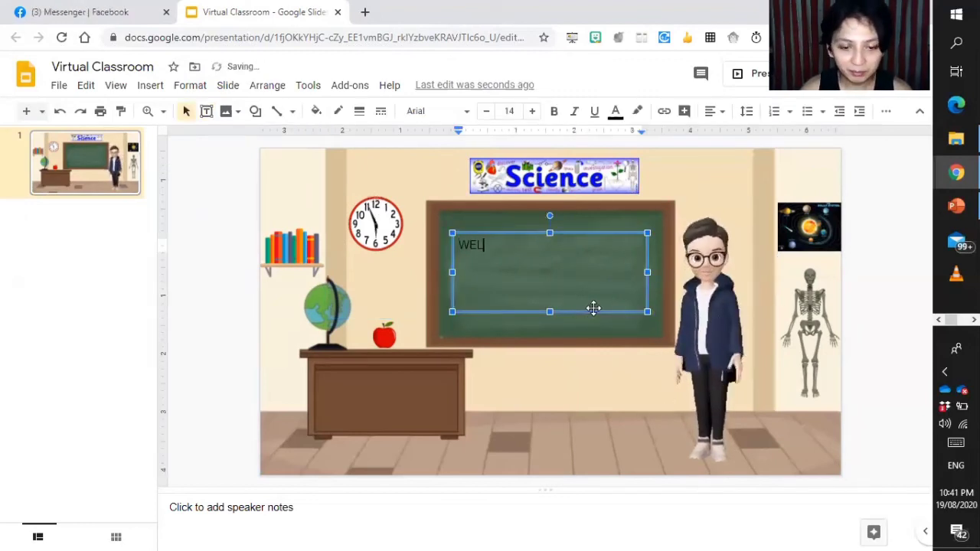
type("COME")
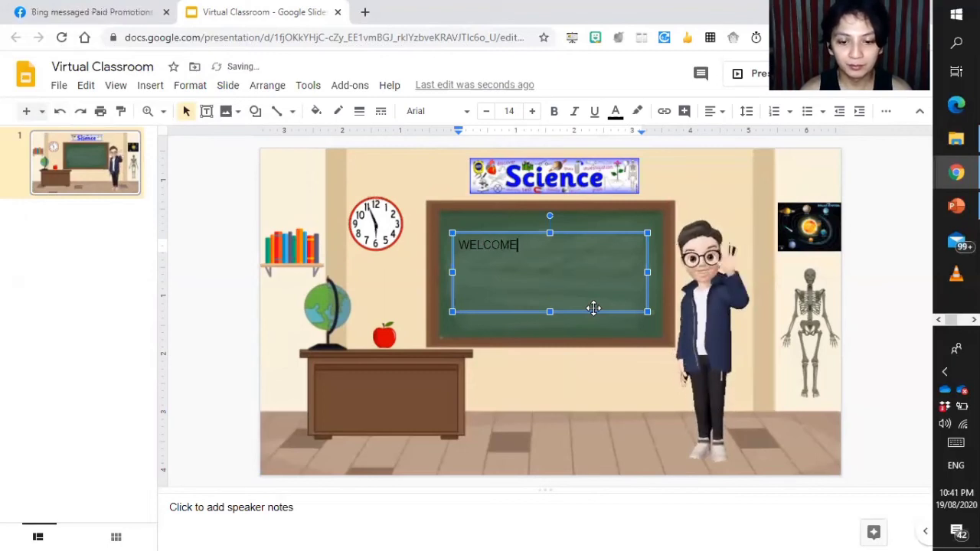
type("to")
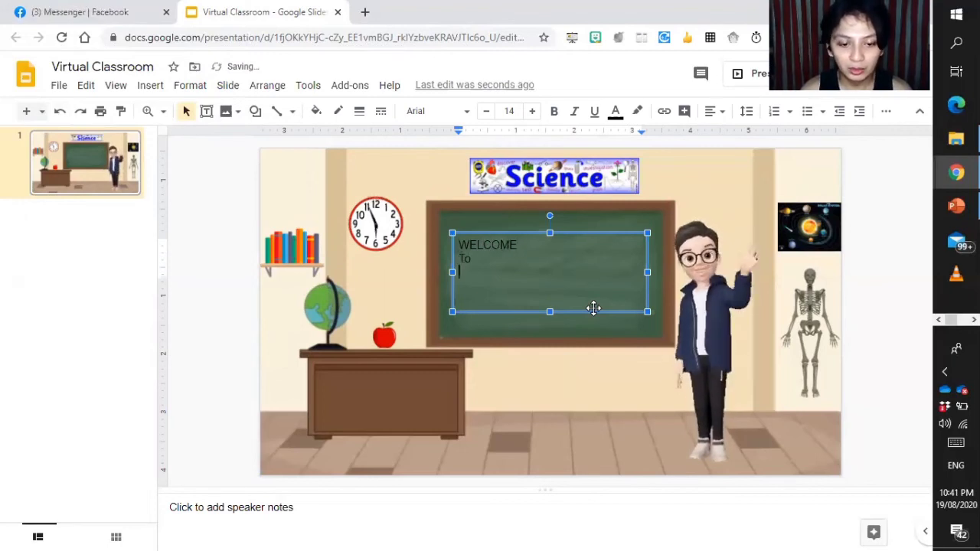
type("SCIENCE")
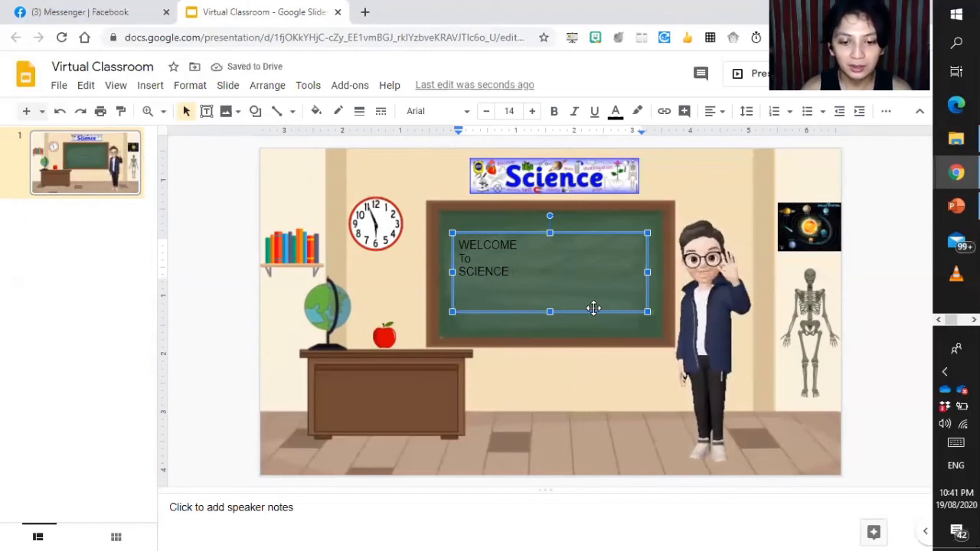
type(" CLASS")
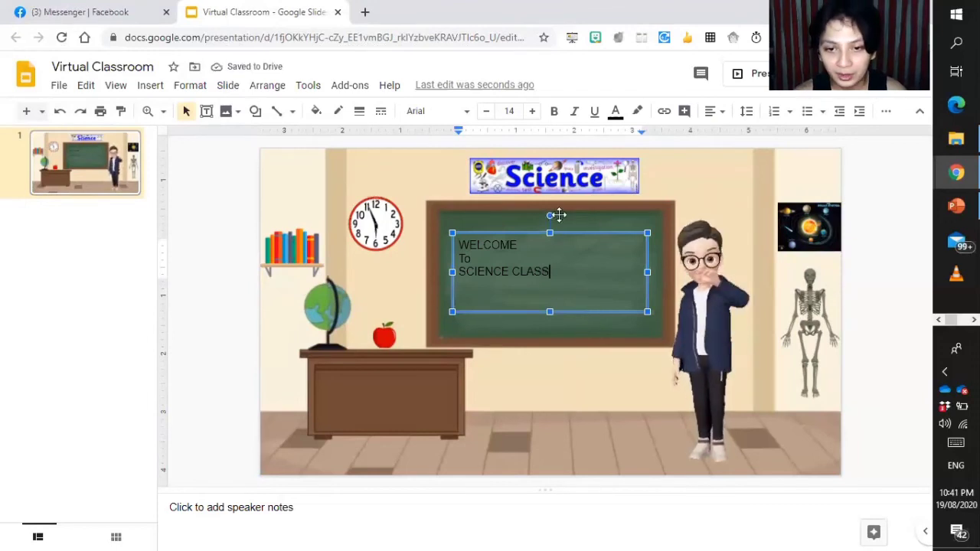
- Center all three lines of the welcome text horizontally within the text box
left_click_drag(559, 279, 465, 240)
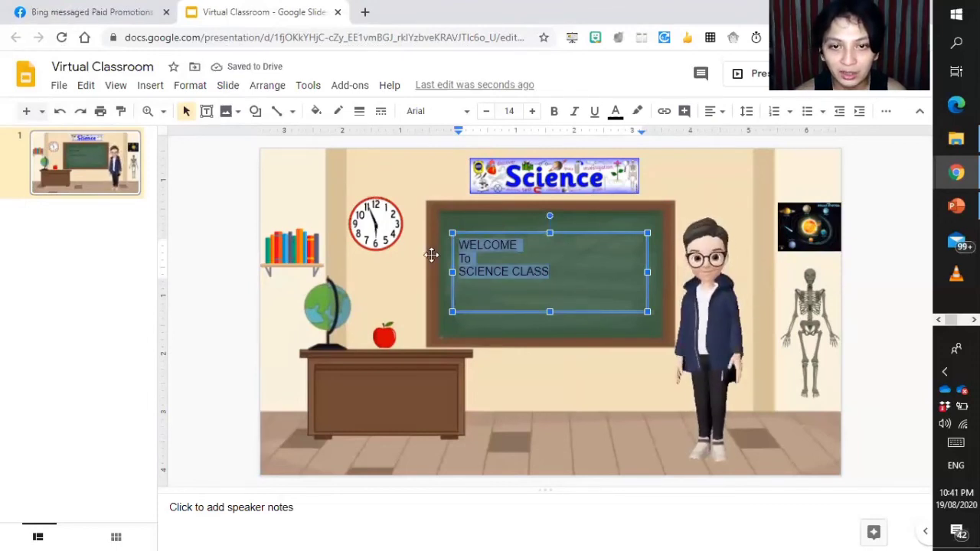
left_click(711, 113)
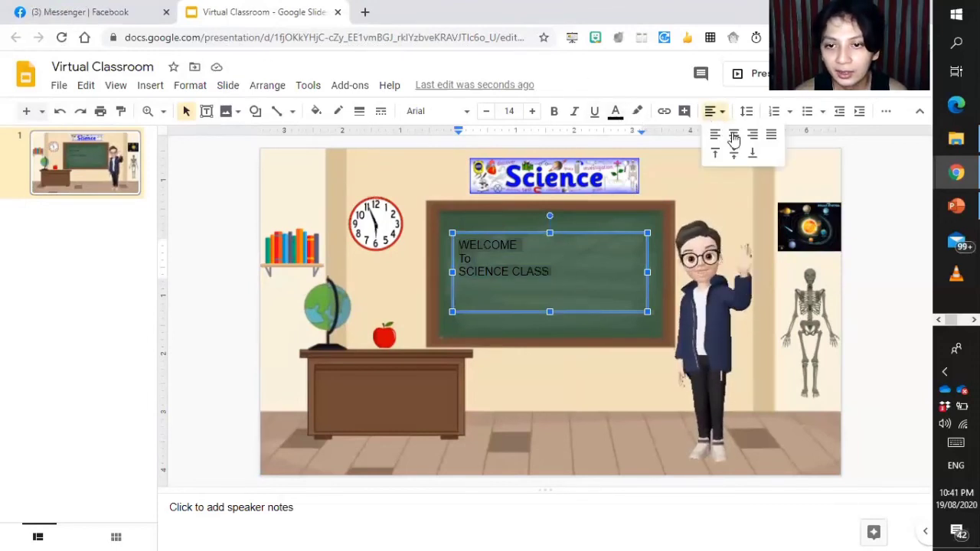
left_click(733, 135)
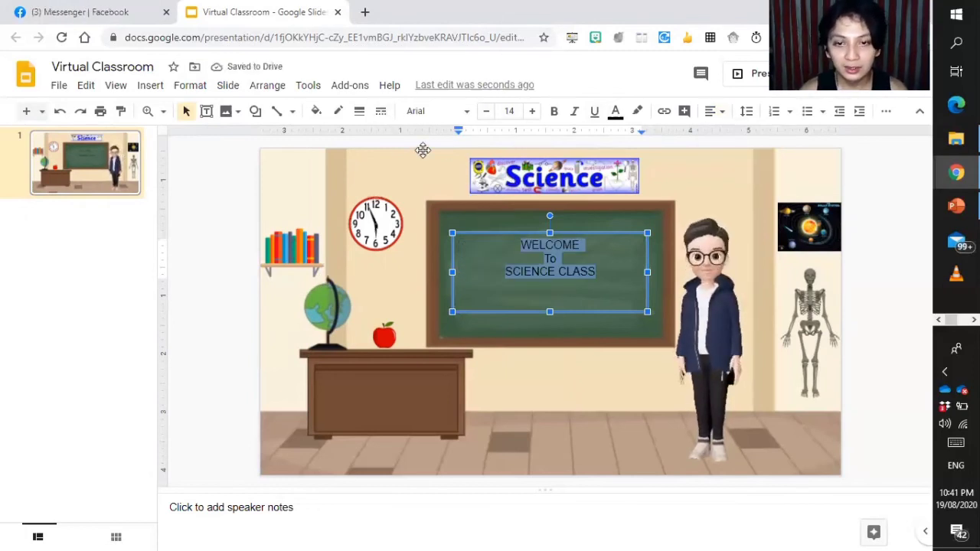
- Increase the welcome text's font size to 28 and change "To" on the middle line to lowercase "to"
key("ctrl+shift+period")
key("ctrl+shift+period")
key("ctrl+shift+period")
key("ctrl+shift+period")
key("ctrl+shift+period")
key("ctrl+shift+period")
key("ctrl+shift+period")
key("ctrl+shift+period")
key("ctrl+shift+period")
key("ctrl+shift+period")
key("ctrl+shift+period")
key("ctrl+shift+period")
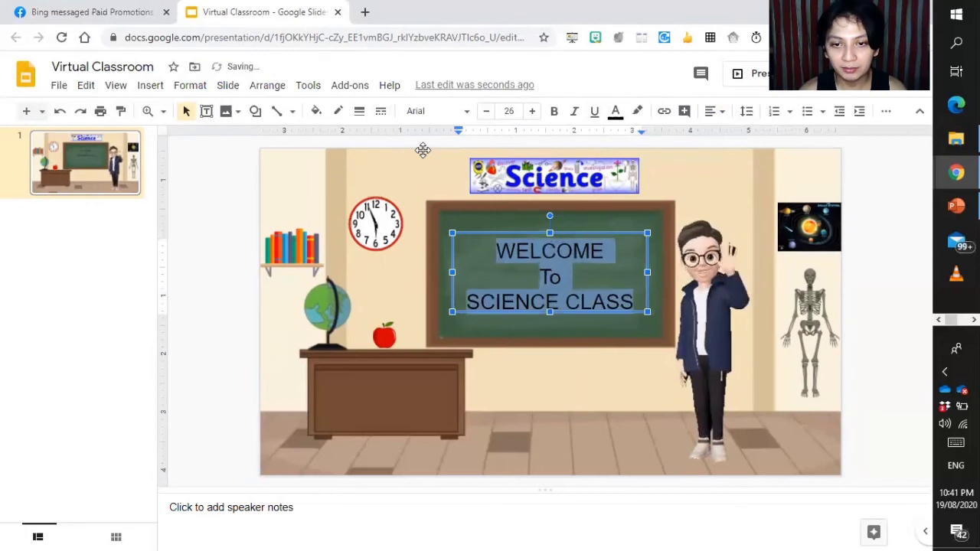
key("ctrl+shift+period")
key("ctrl+shift+period")
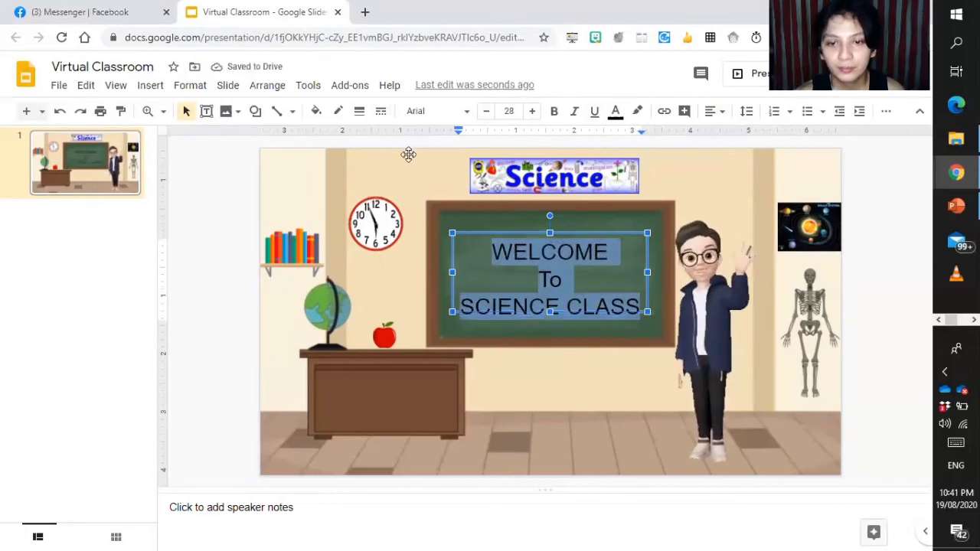
left_click(549, 280)
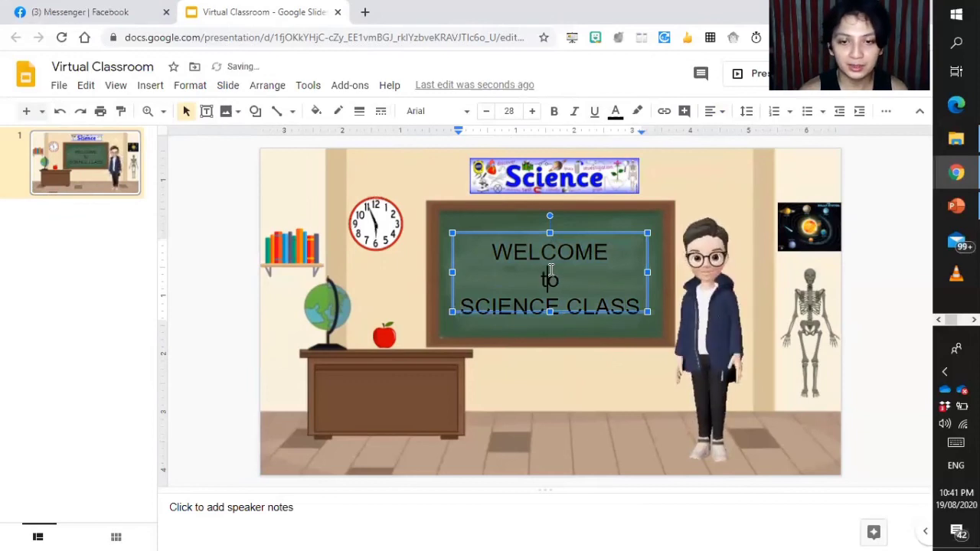
- Try the whole welcome text in yellow with the Lobster font and deselect it to view the look
key("ctrl+a")
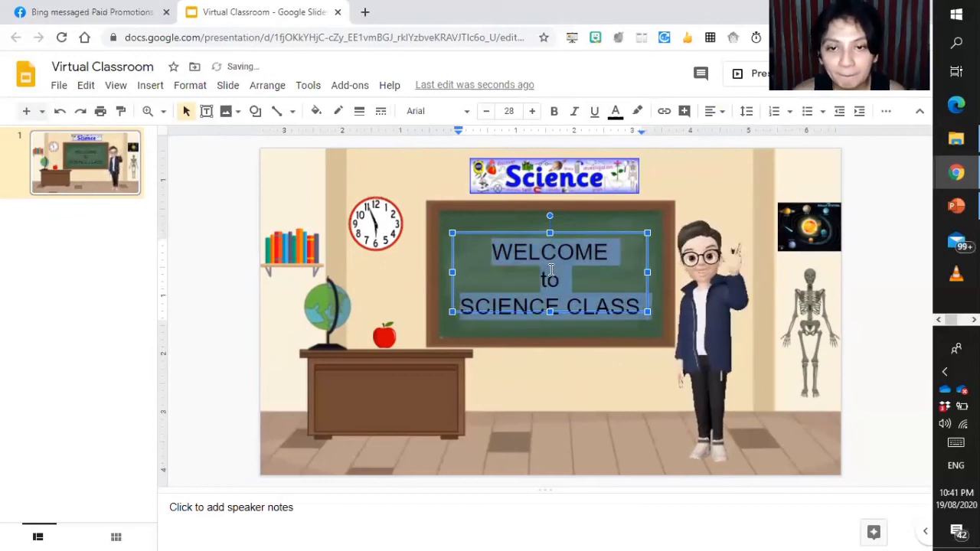
left_click(617, 112)
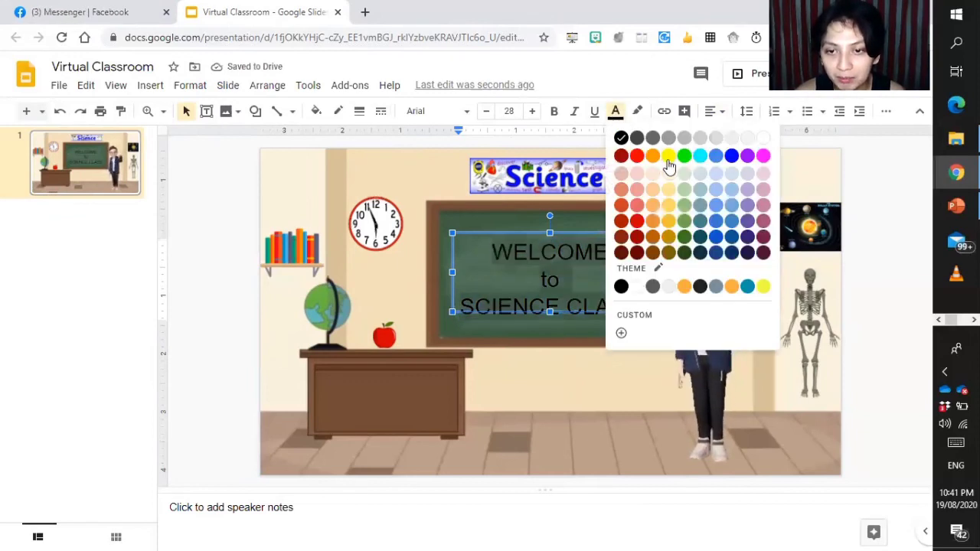
left_click(669, 157)
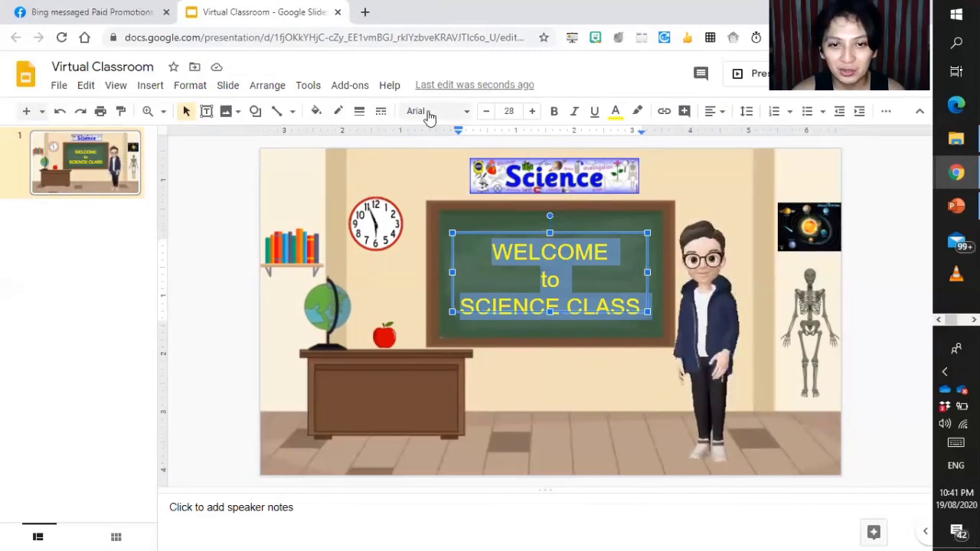
left_click(435, 111)
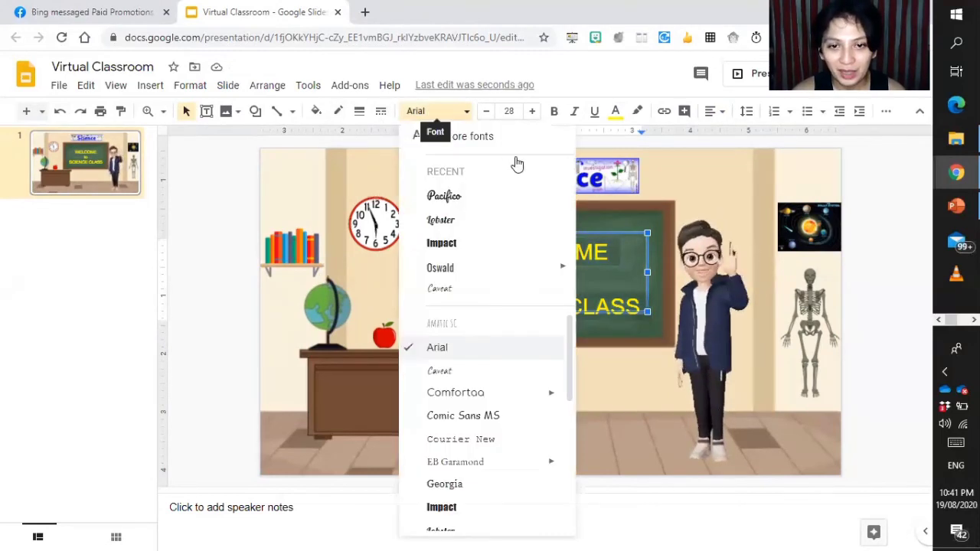
left_click(439, 220)
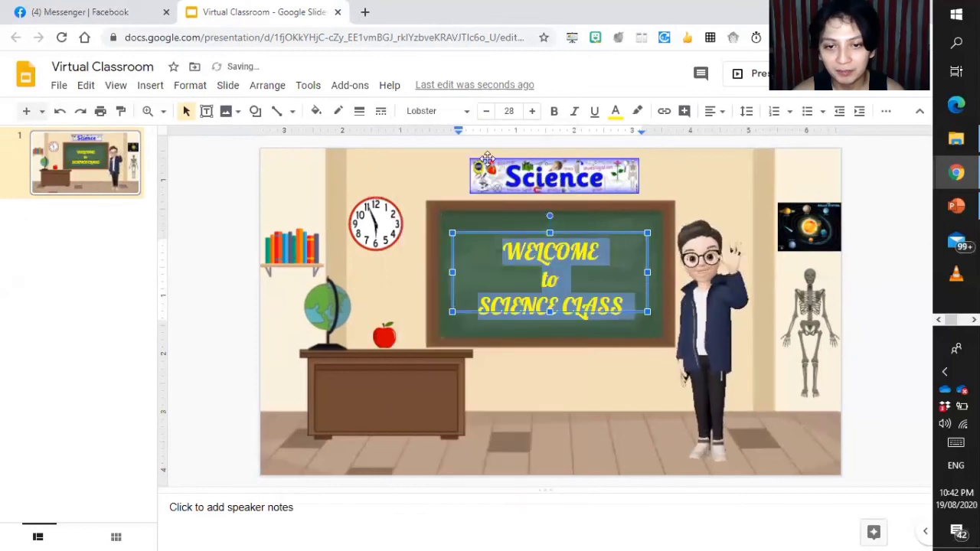
left_click(581, 369)
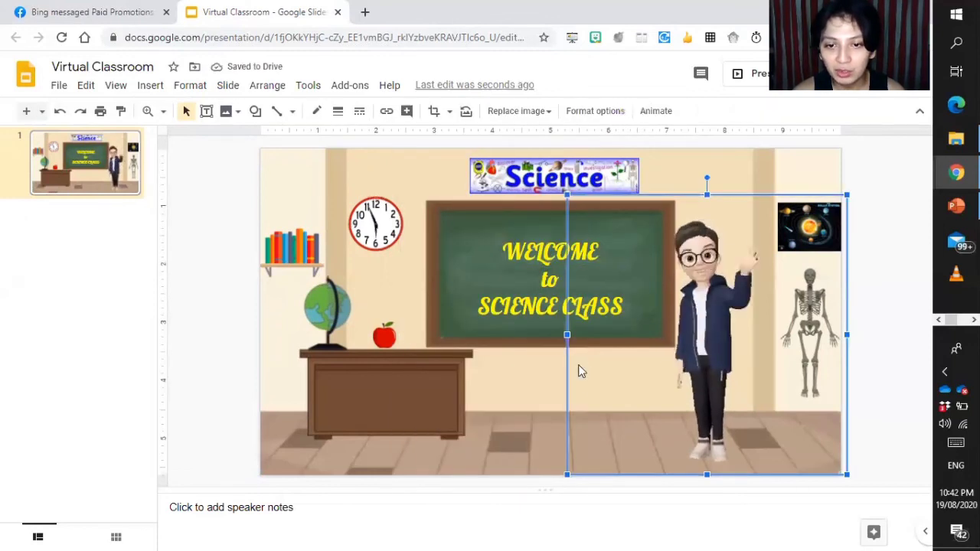
left_click(532, 341)
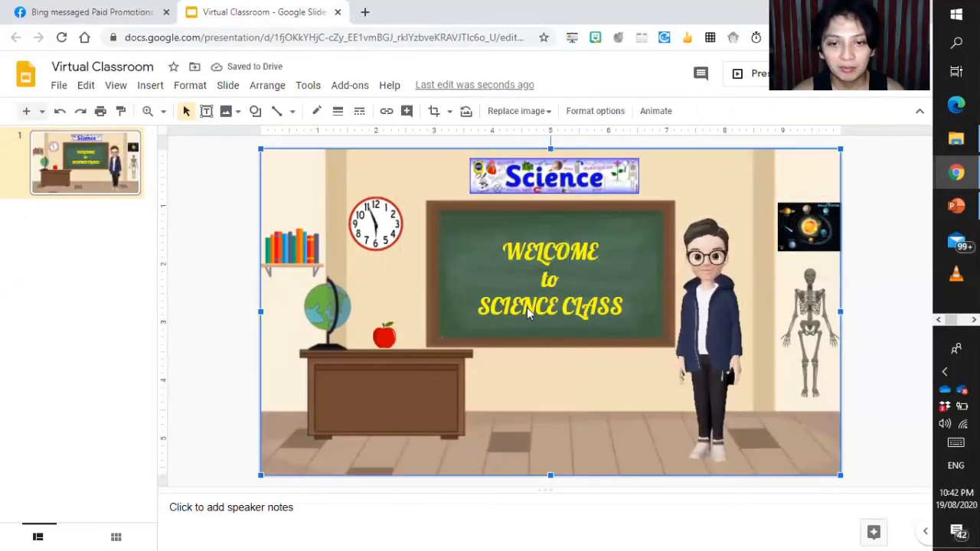
- Set the whole welcome text on the blackboard to the Impact font in white
left_click(537, 307)
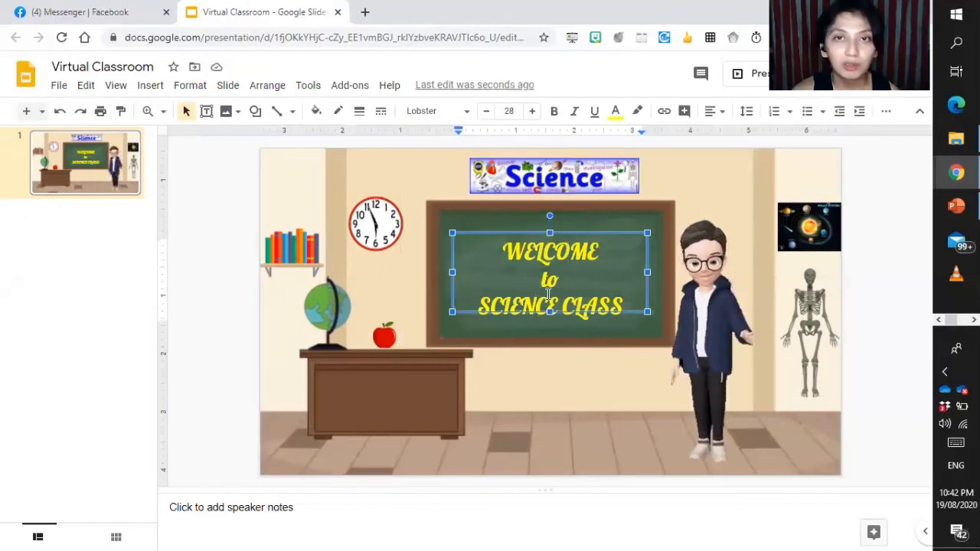
key("ctrl+a")
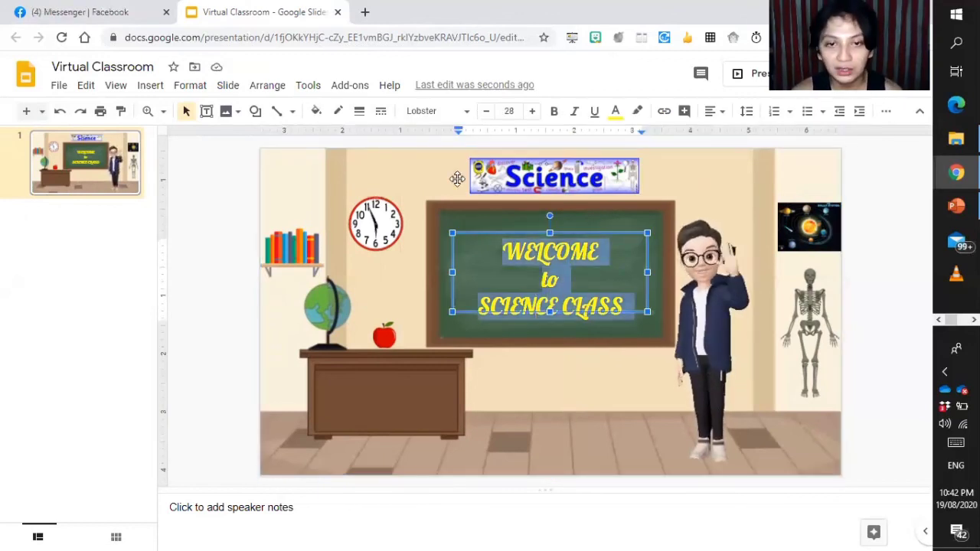
left_click(441, 111)
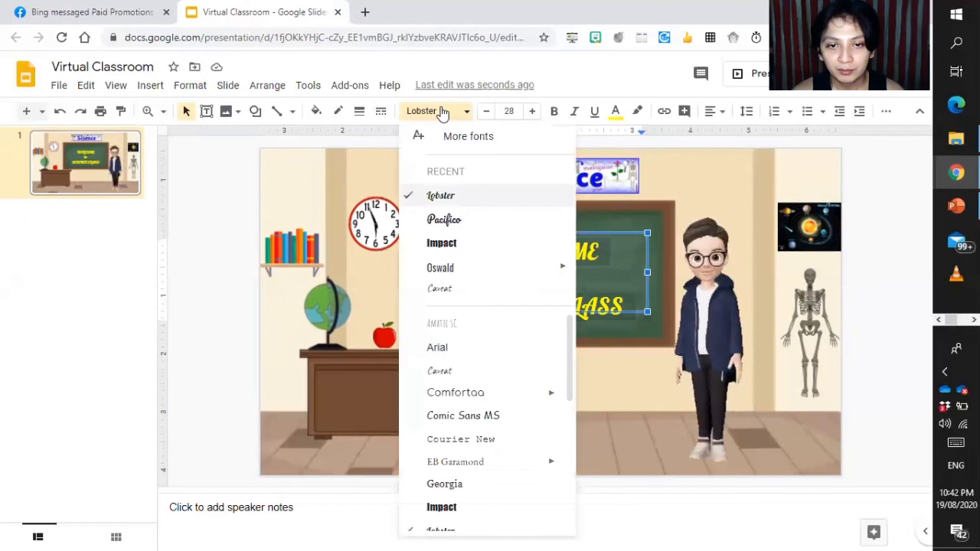
left_click(458, 245)
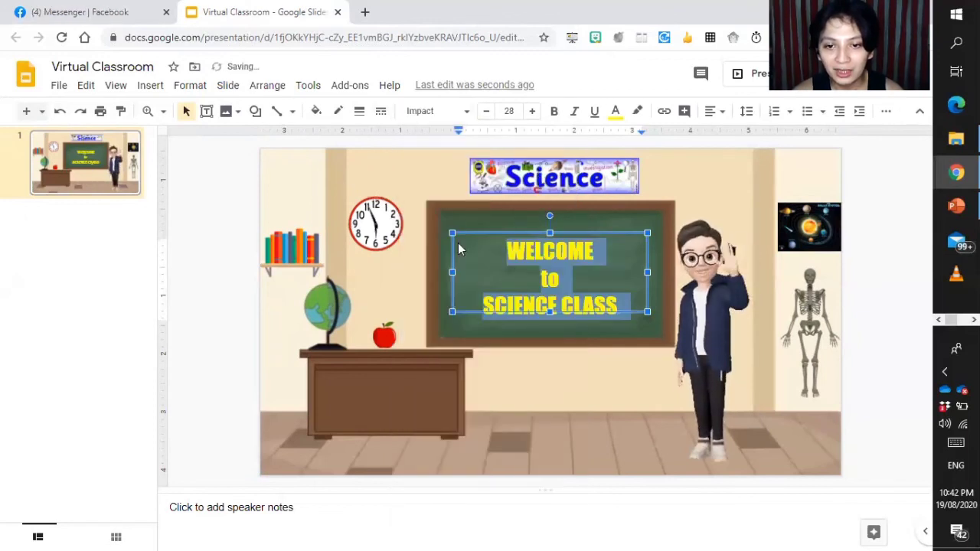
left_click(615, 112)
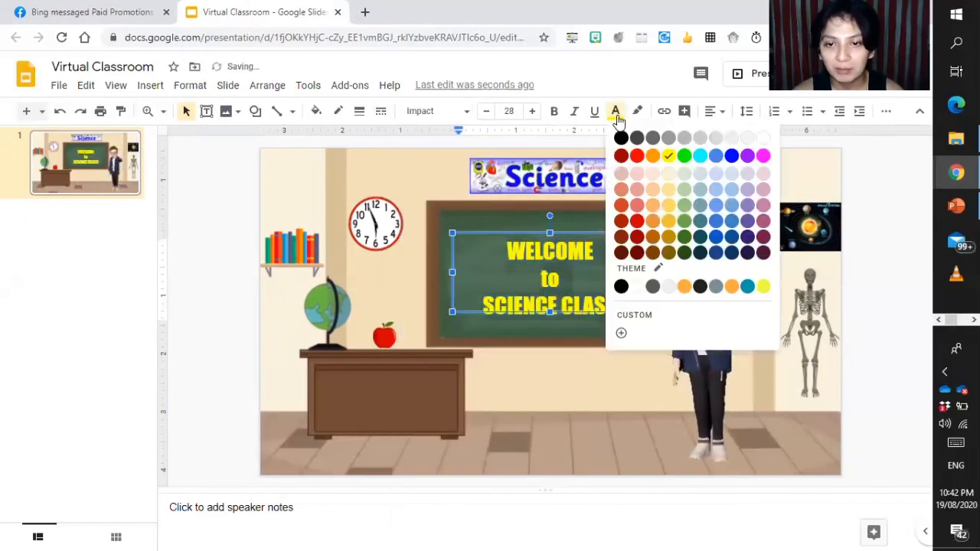
left_click(762, 137)
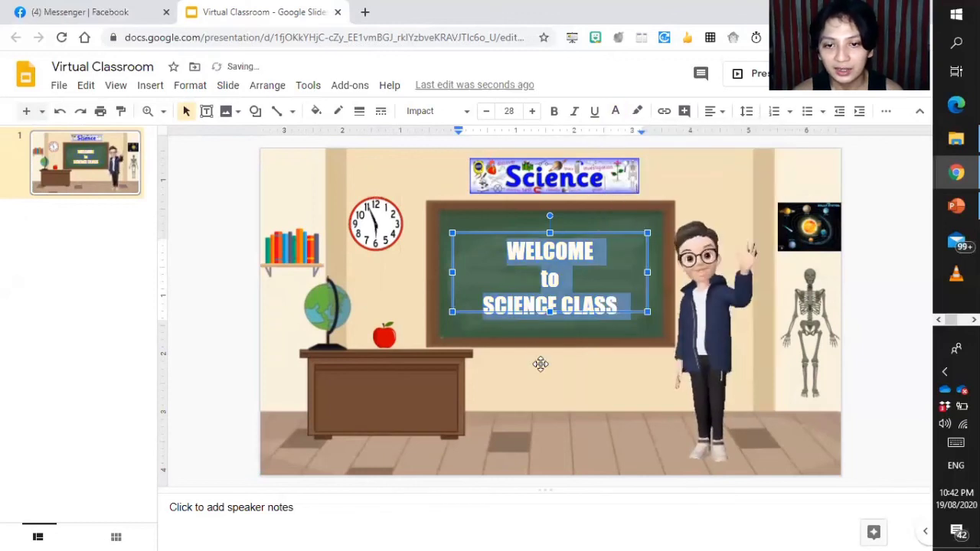
- Clear the selection and start presenting the finished classroom slide in full screen
left_click(570, 387)
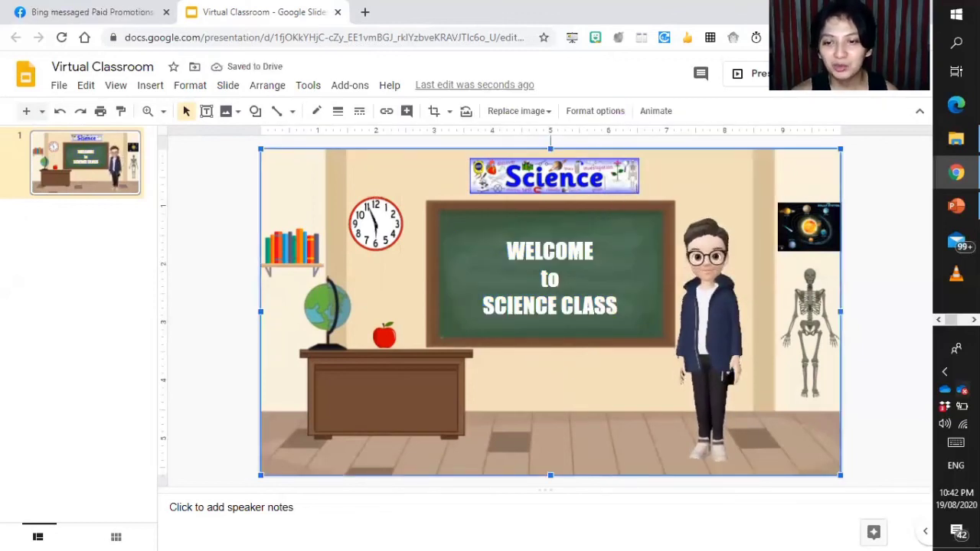
left_click(896, 335)
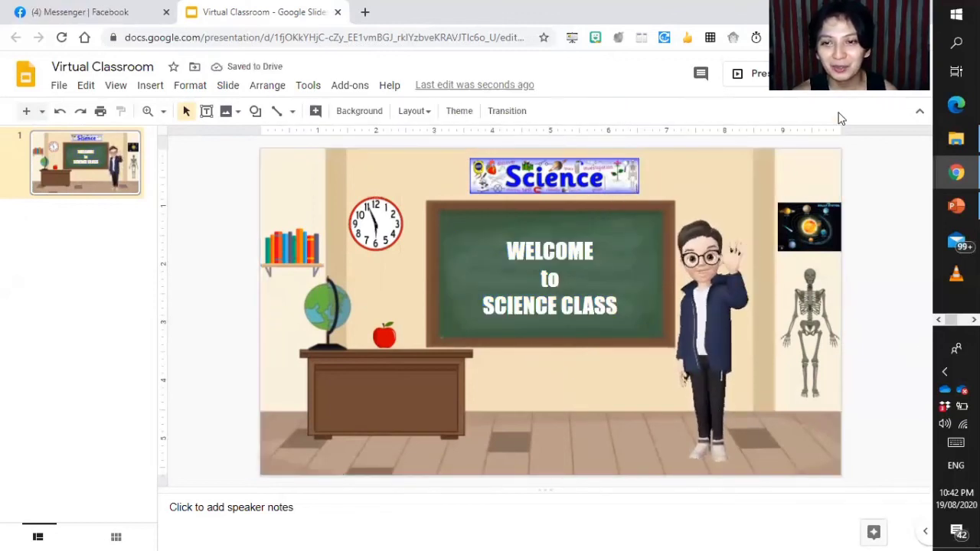
left_click(754, 75)
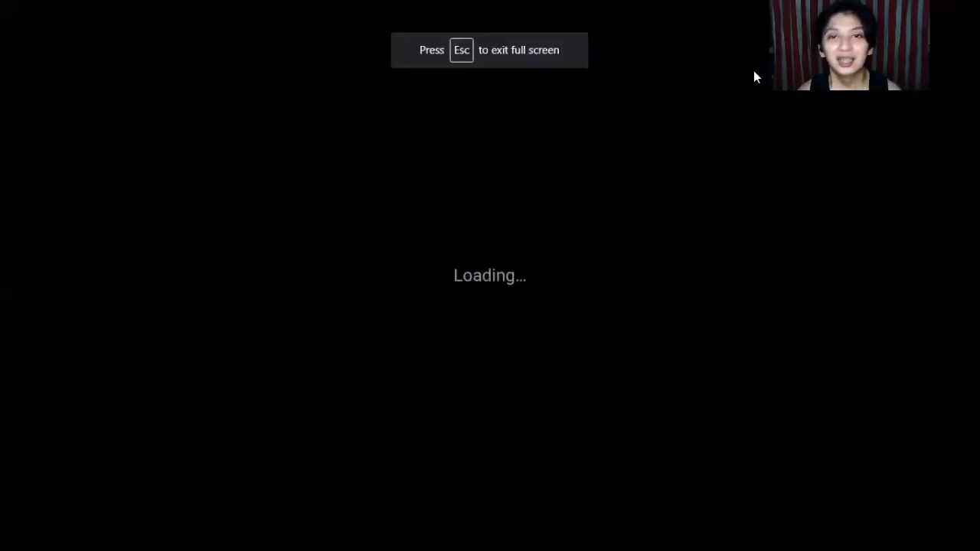